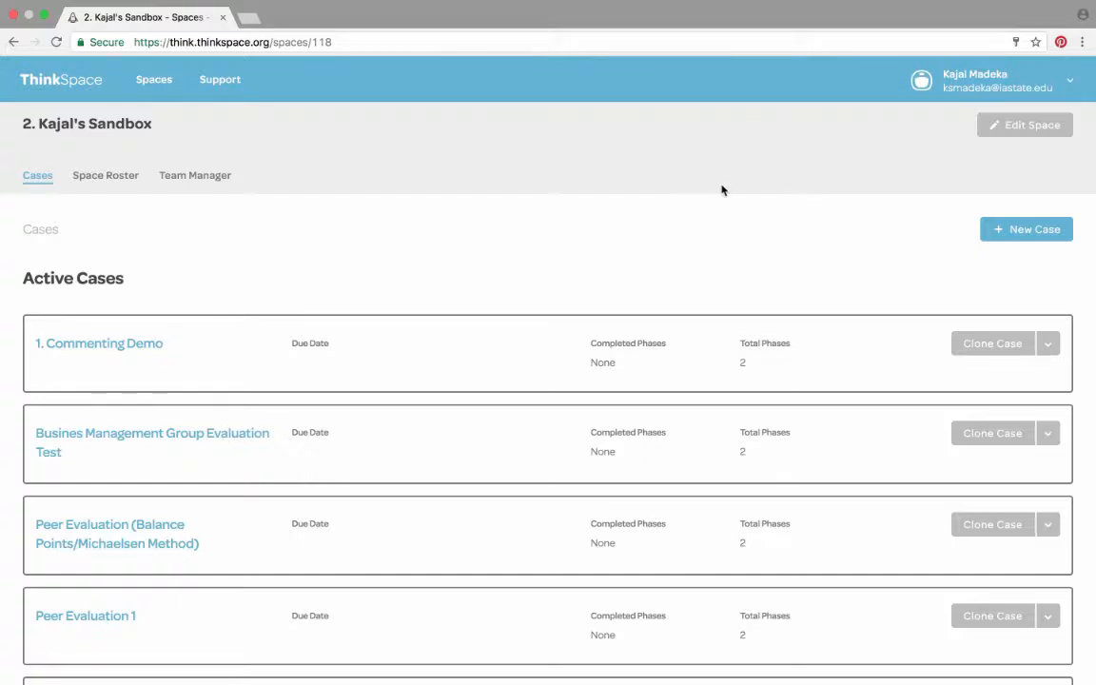
Create a new case in the space, name it "Writing Case" and proceed to the template selection.
{"action": "left_click", "coordinate": [1009, 231]}
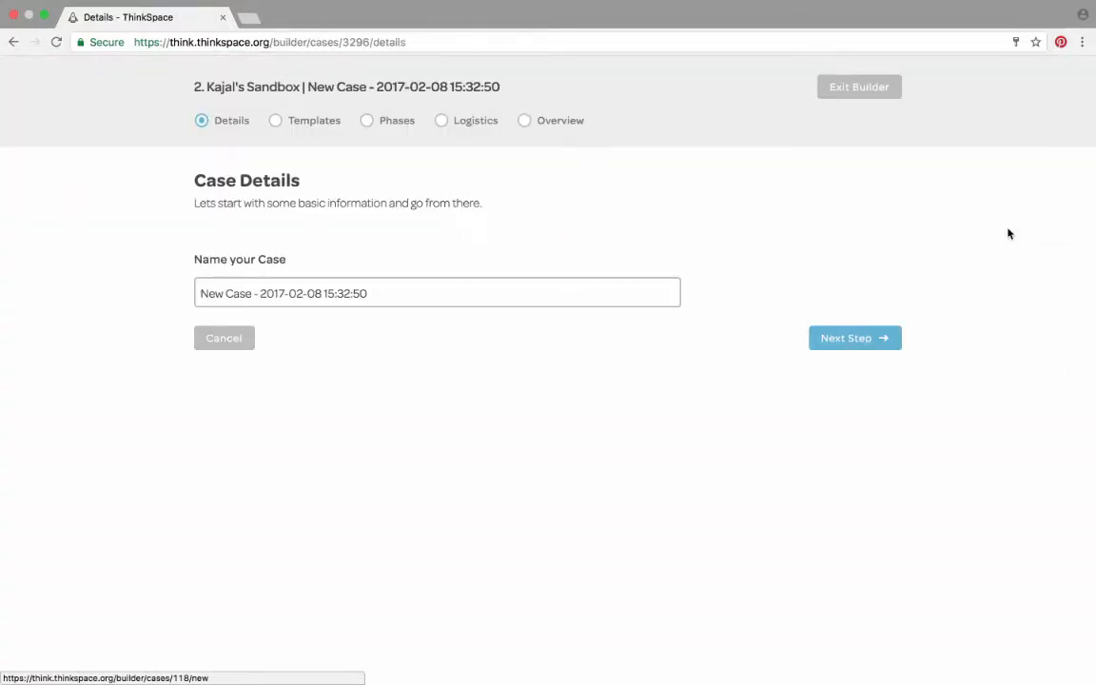
{"action": "left_click_drag", "start_coordinate": [446, 292], "coordinate": [186, 286]}
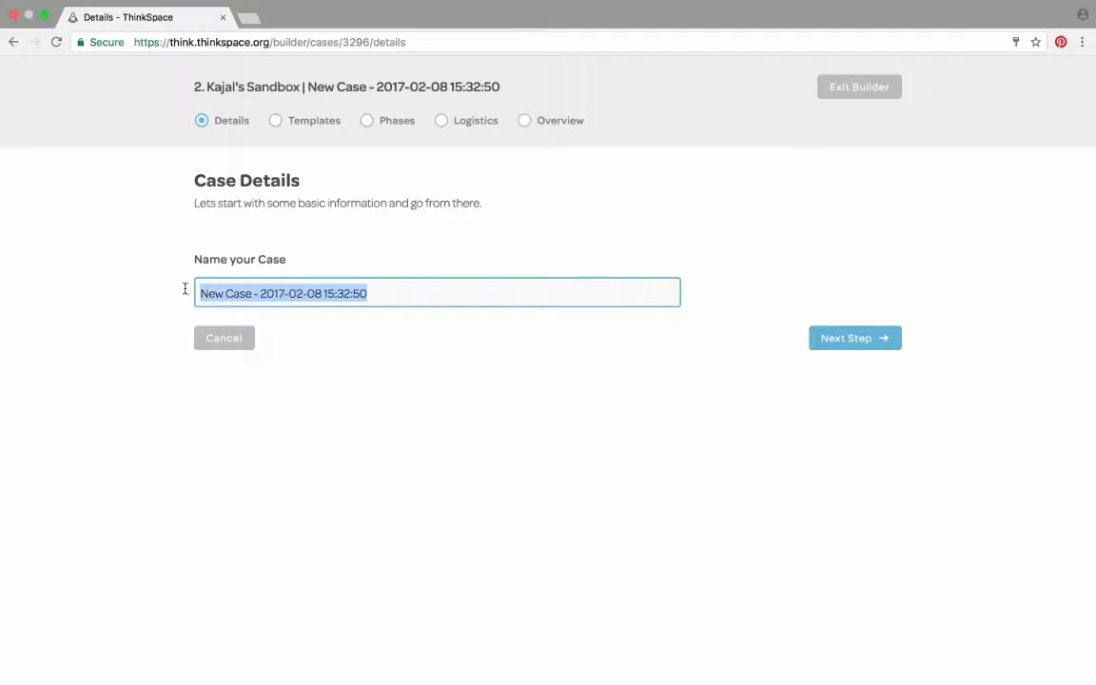
{"action": "type", "text": "Writi"}
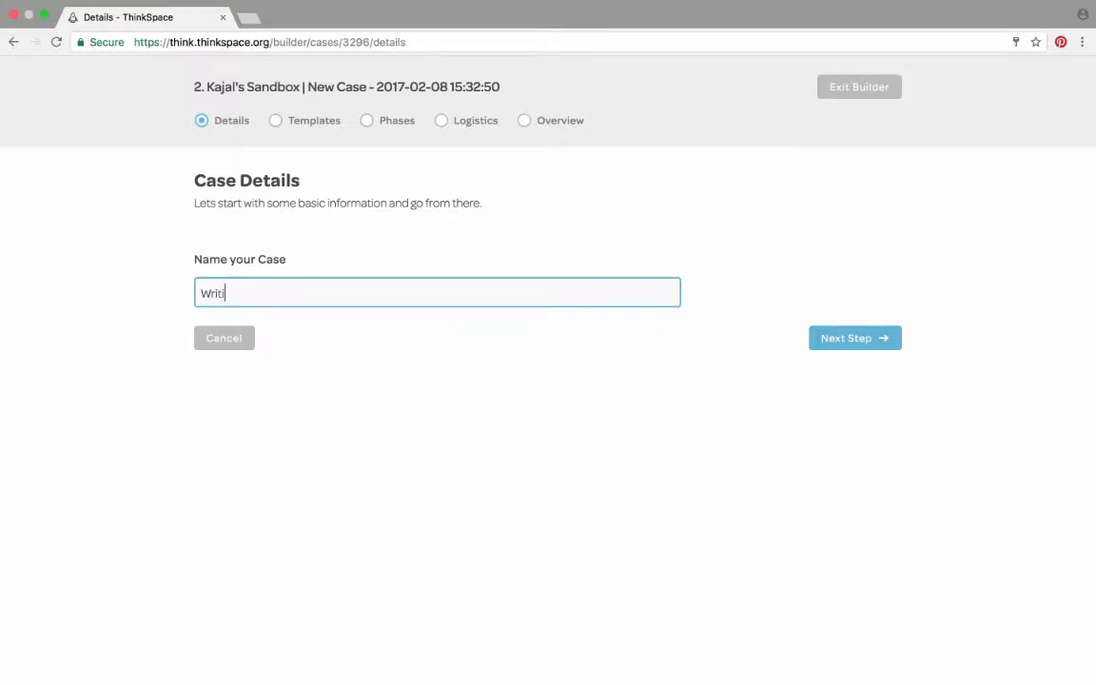
{"action": "type", "text": "ng Case"}
{"action": "left_click", "coordinate": [855, 339]}
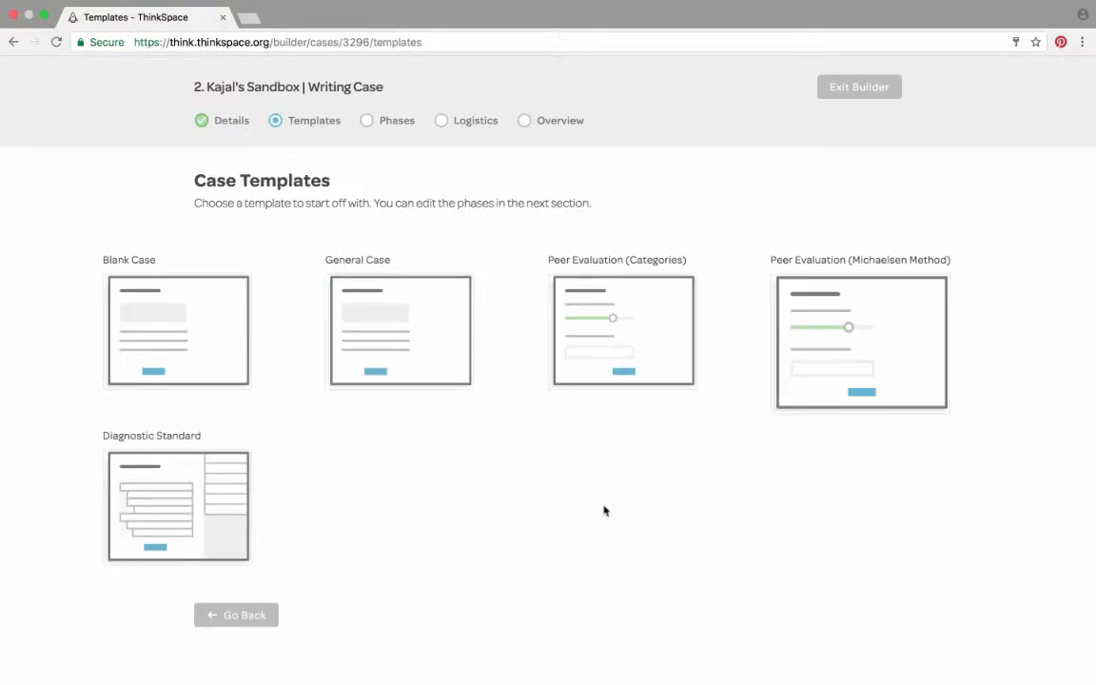
Apply the General Case template to the new case.
{"action": "left_click", "coordinate": [399, 335]}
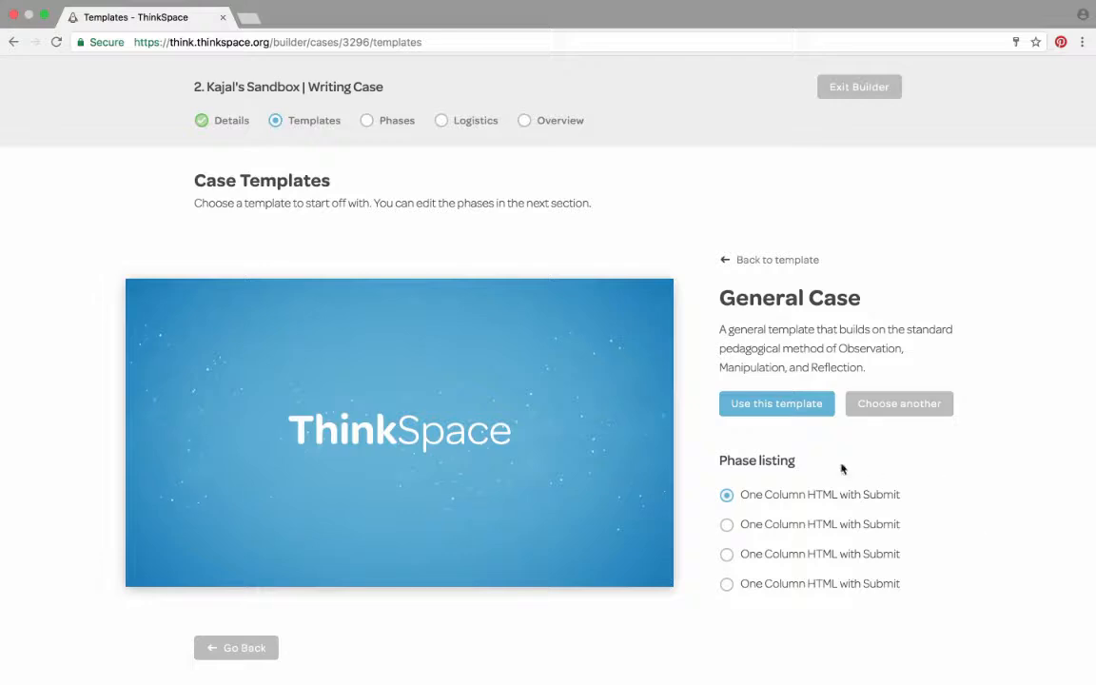
{"action": "left_click", "coordinate": [762, 406]}
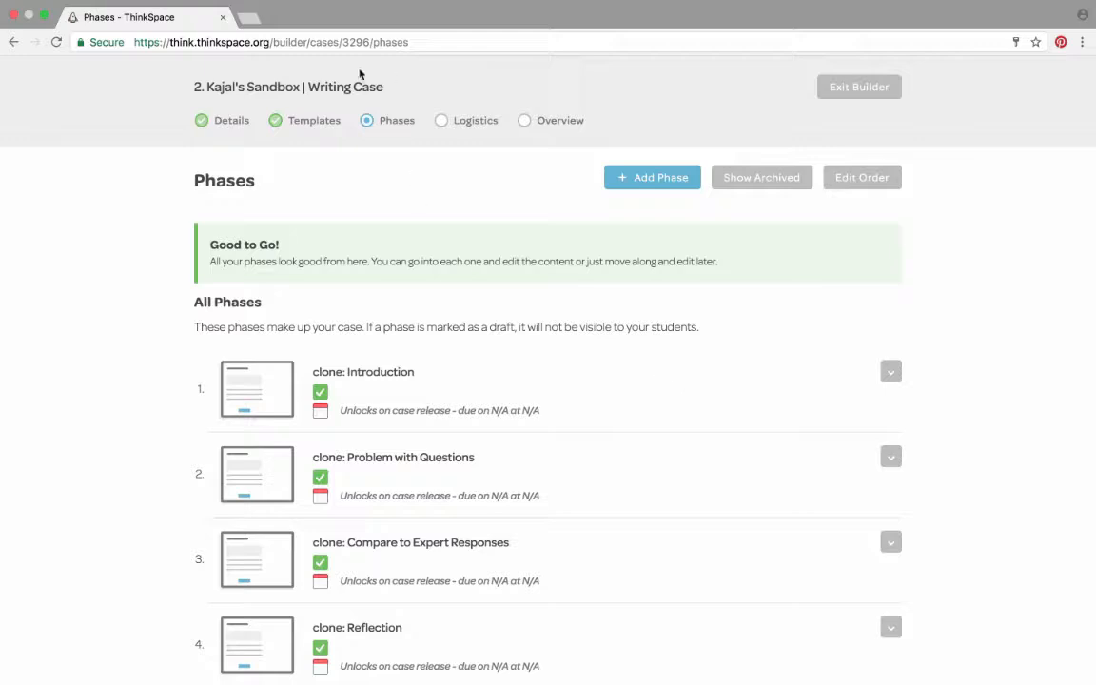
{"action": "scroll", "coordinate": [778, 445], "scroll_direction": "down", "scroll_amount": 2}
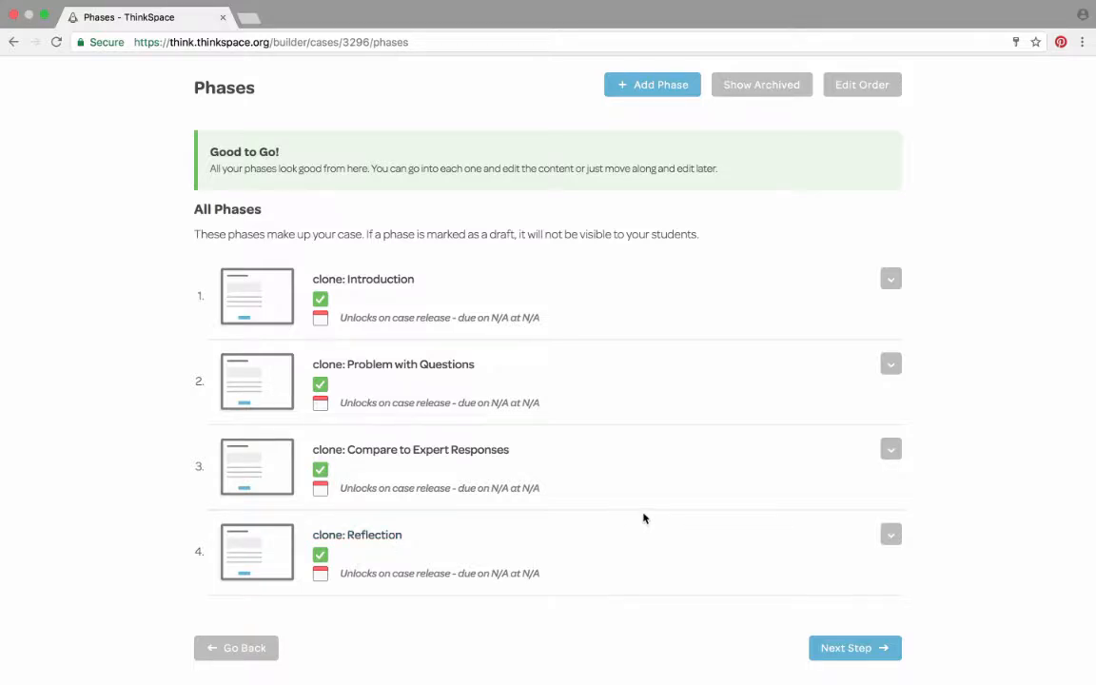
{"action": "scroll", "coordinate": [643, 516], "scroll_direction": "up", "scroll_amount": 2}
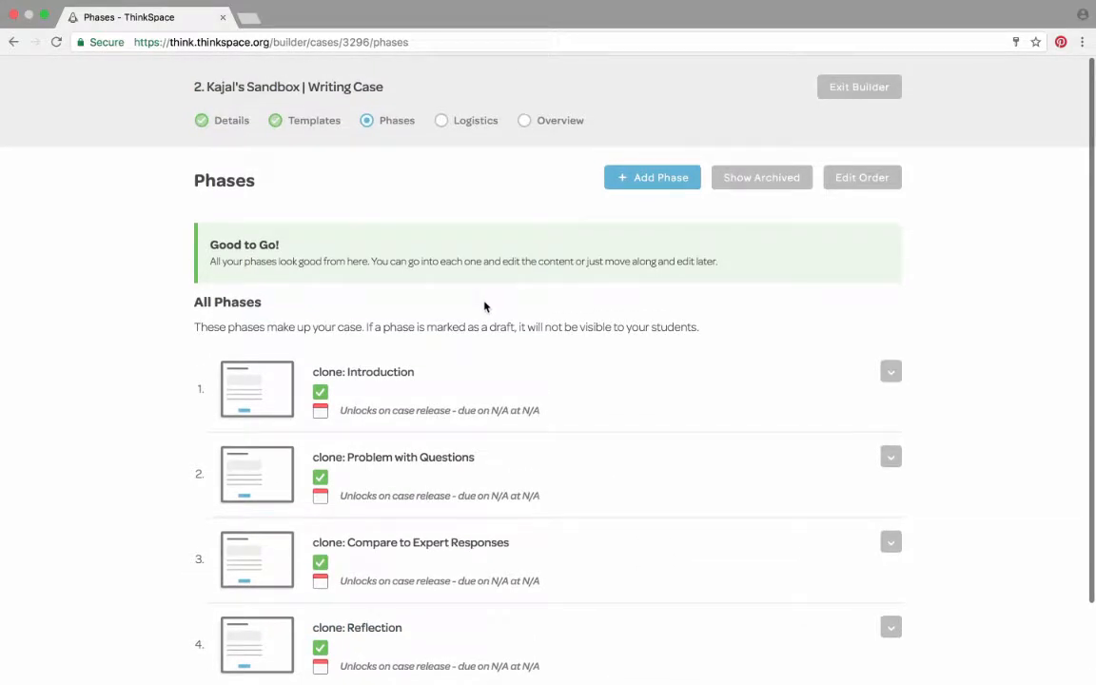
Open the "clone: Introduction" phase and change its title to "Writing Input phase".
{"action": "left_click", "coordinate": [378, 374]}
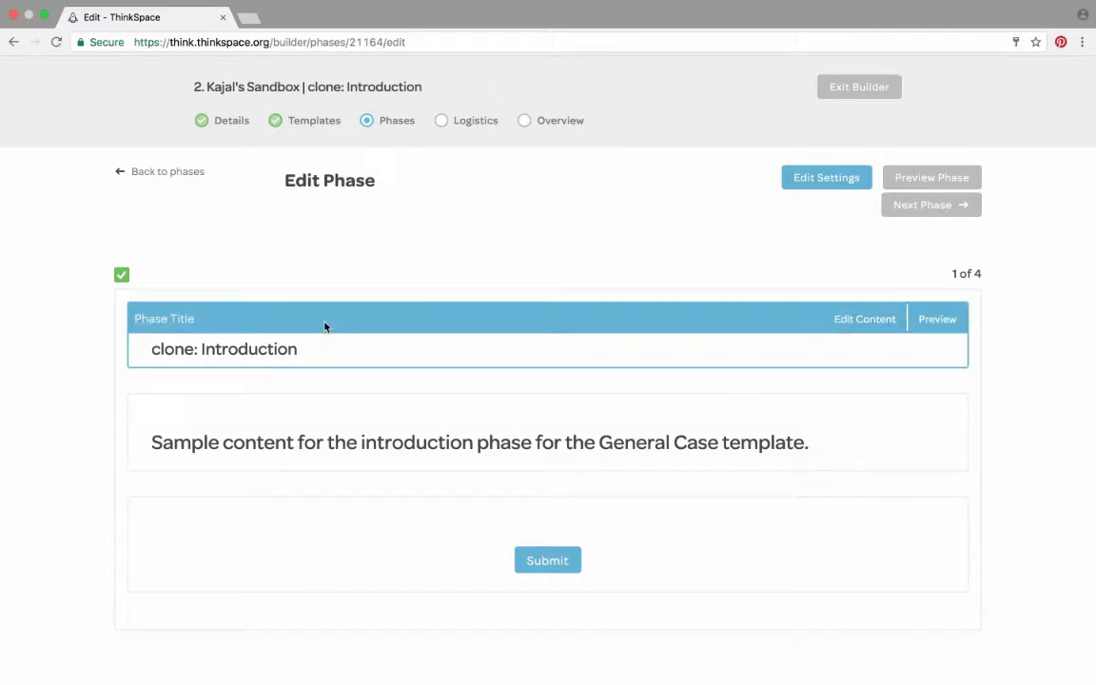
{"action": "left_click", "coordinate": [865, 322]}
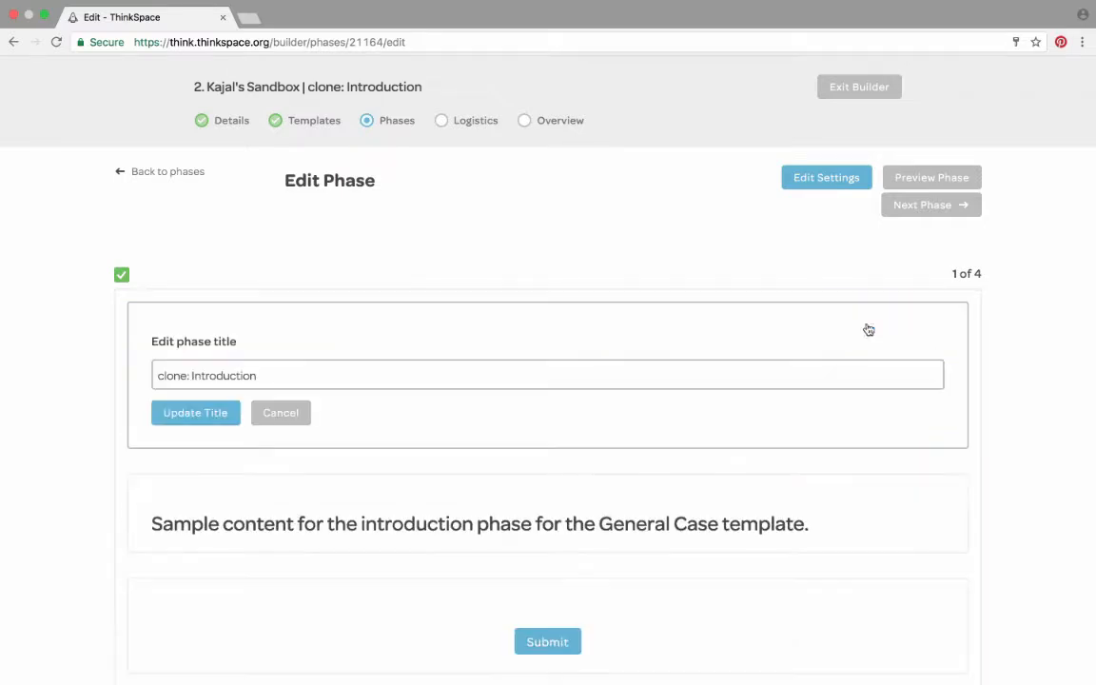
{"action": "left_click", "coordinate": [301, 373]}
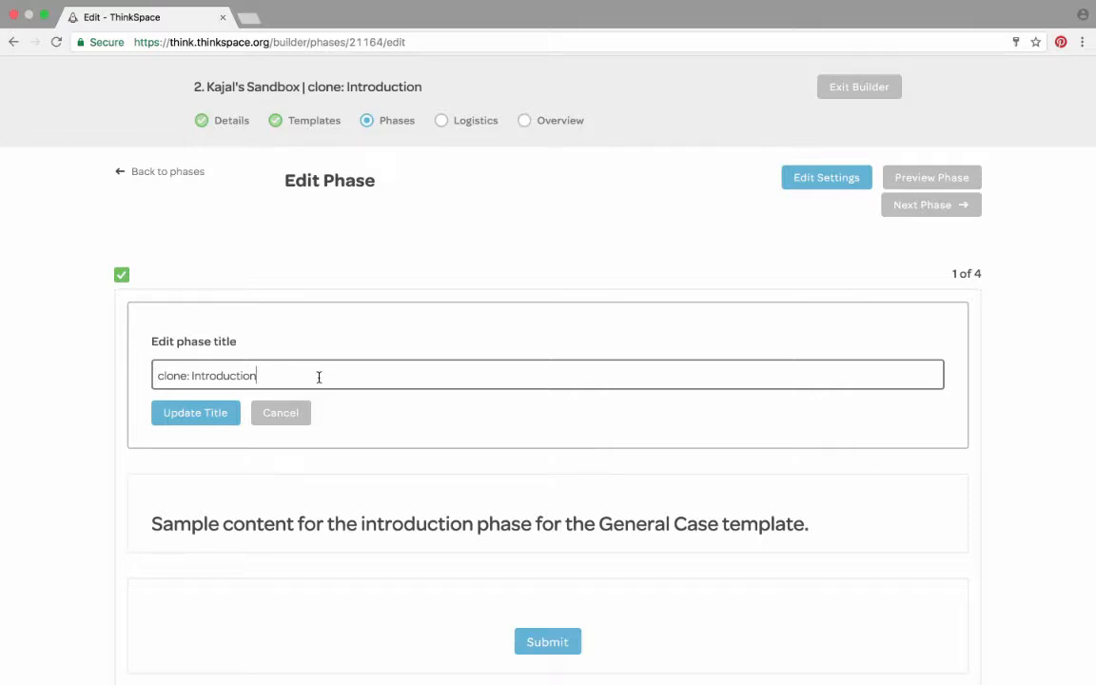
{"action": "triple_click", "coordinate": [319, 376]}
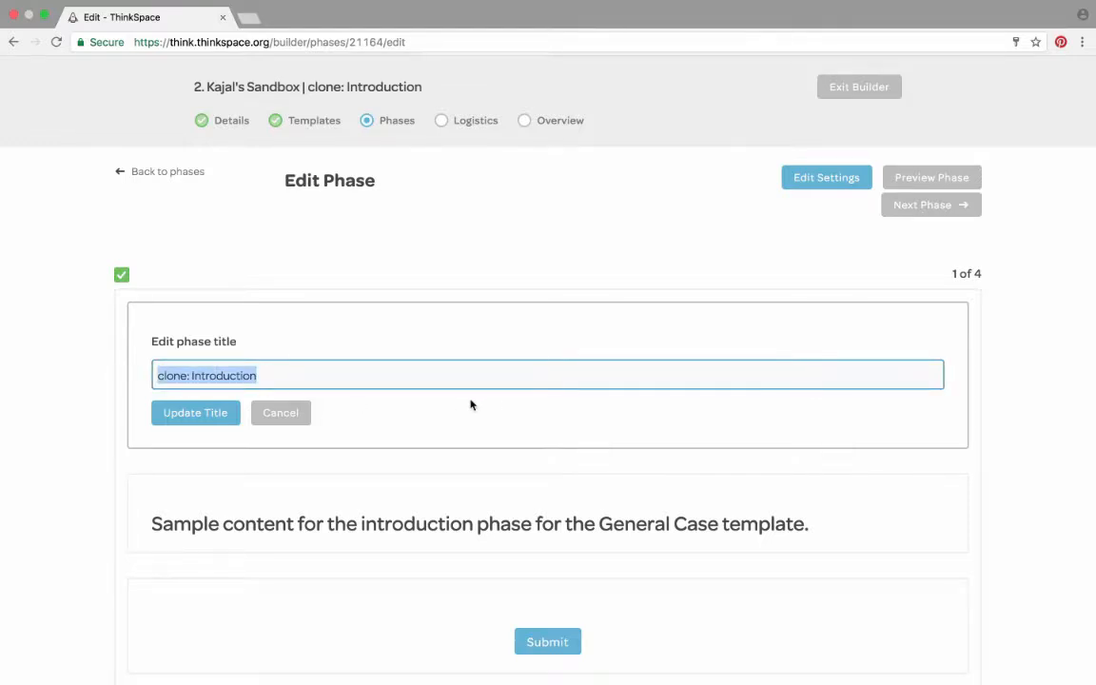
{"action": "type", "text": "Writing Input"}
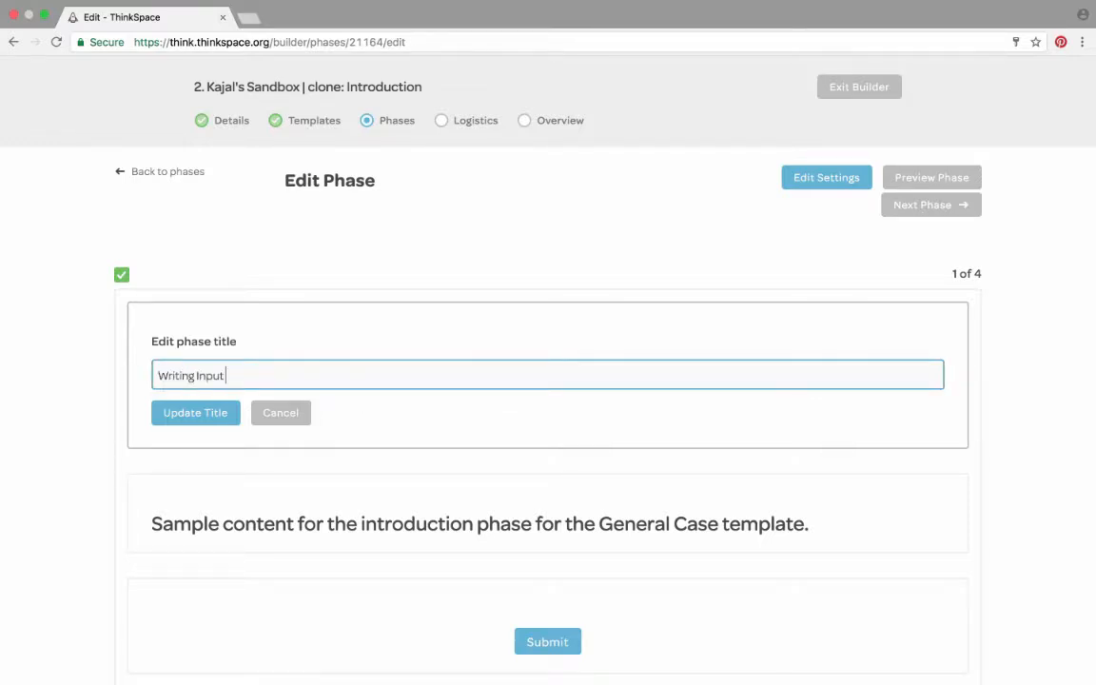
{"action": "type", "text": " phase"}
{"action": "left_click", "coordinate": [207, 425]}
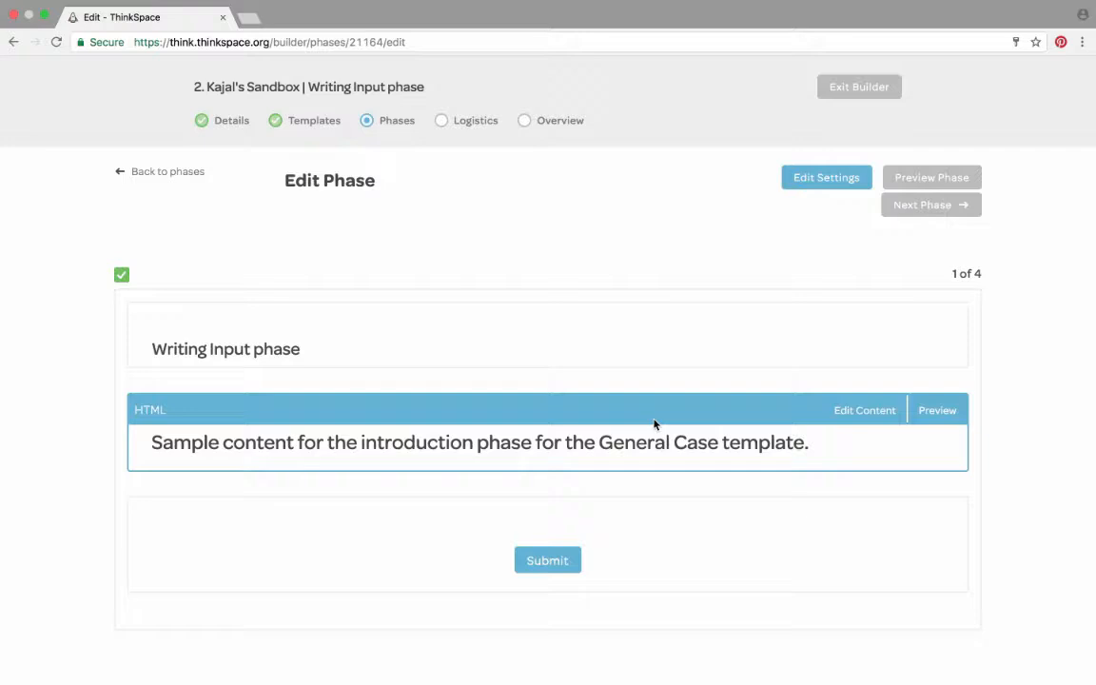
Replace the phase's sample HTML content with the heading "Please asnwer the following questions.".
{"action": "left_click", "coordinate": [857, 415]}
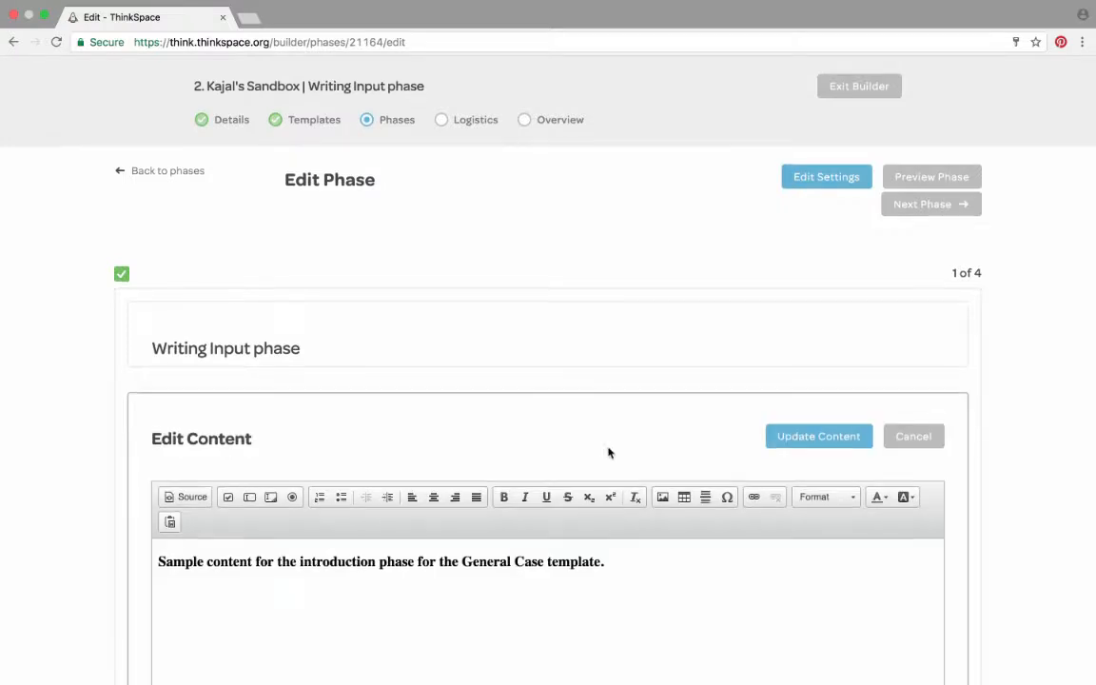
{"action": "scroll", "coordinate": [628, 466], "scroll_direction": "down", "scroll_amount": 3}
{"action": "scroll", "coordinate": [648, 475], "scroll_direction": "down", "scroll_amount": 4}
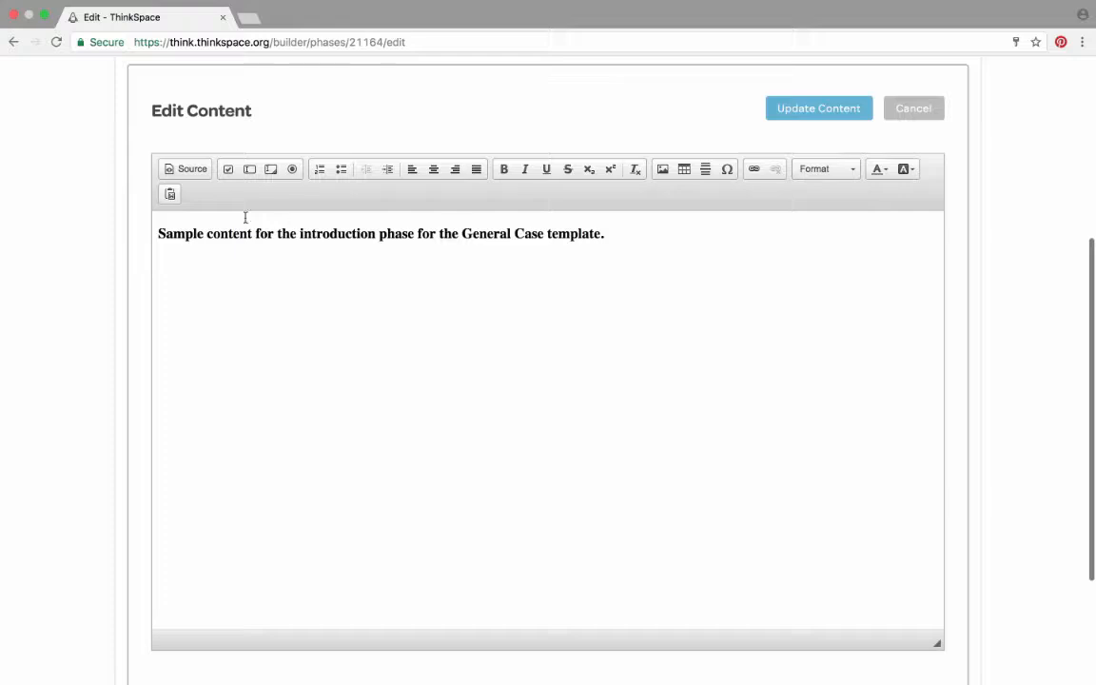
{"action": "left_click_drag", "start_coordinate": [157, 233], "coordinate": [629, 235]}
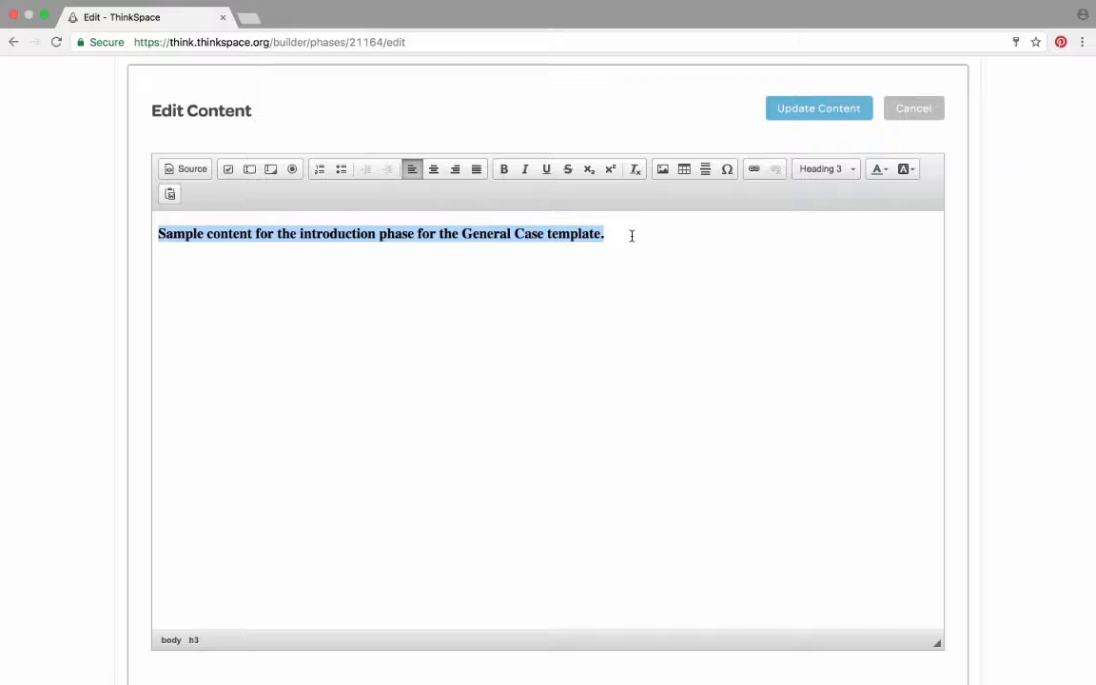
{"action": "type", "text": "Please as"}
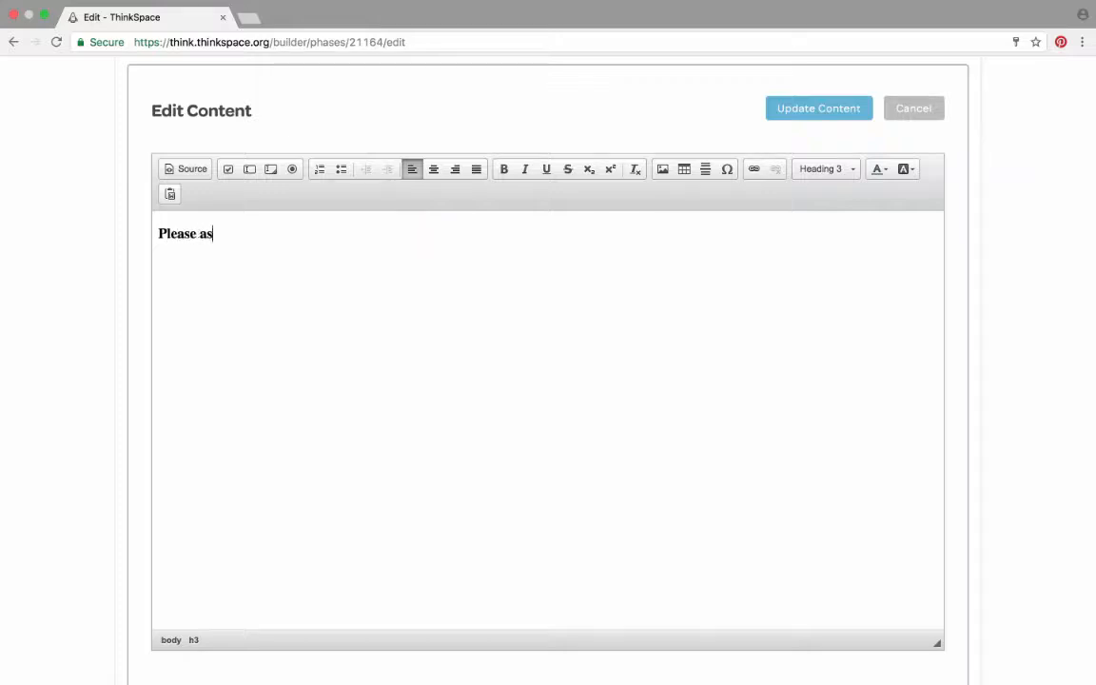
{"action": "type", "text": "nwer the following qie"}
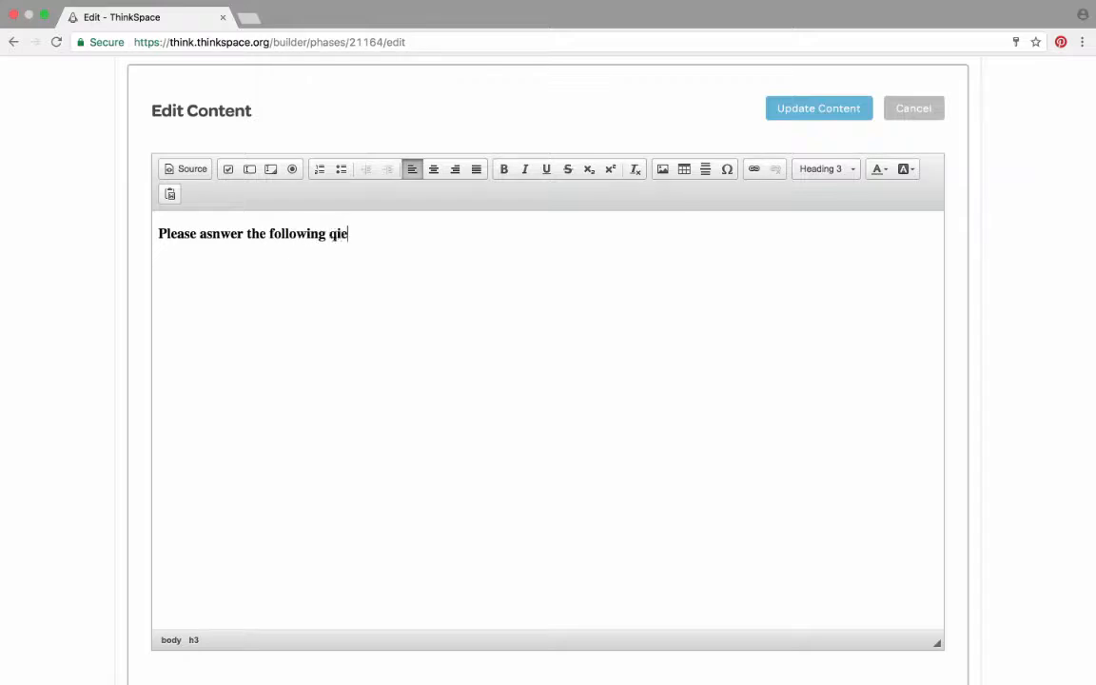
{"action": "type", "text": "stion"}
{"action": "key", "text": "BackSpace"}
{"action": "key", "text": "BackSpace"}
{"action": "key", "text": "BackSpace"}
{"action": "key", "text": "BackSpace"}
{"action": "key", "text": "BackSpace"}
{"action": "key", "text": "BackSpace"}
{"action": "key", "text": "BackSpace"}
{"action": "type", "text": "uestions."}
{"action": "key", "text": "Return"}
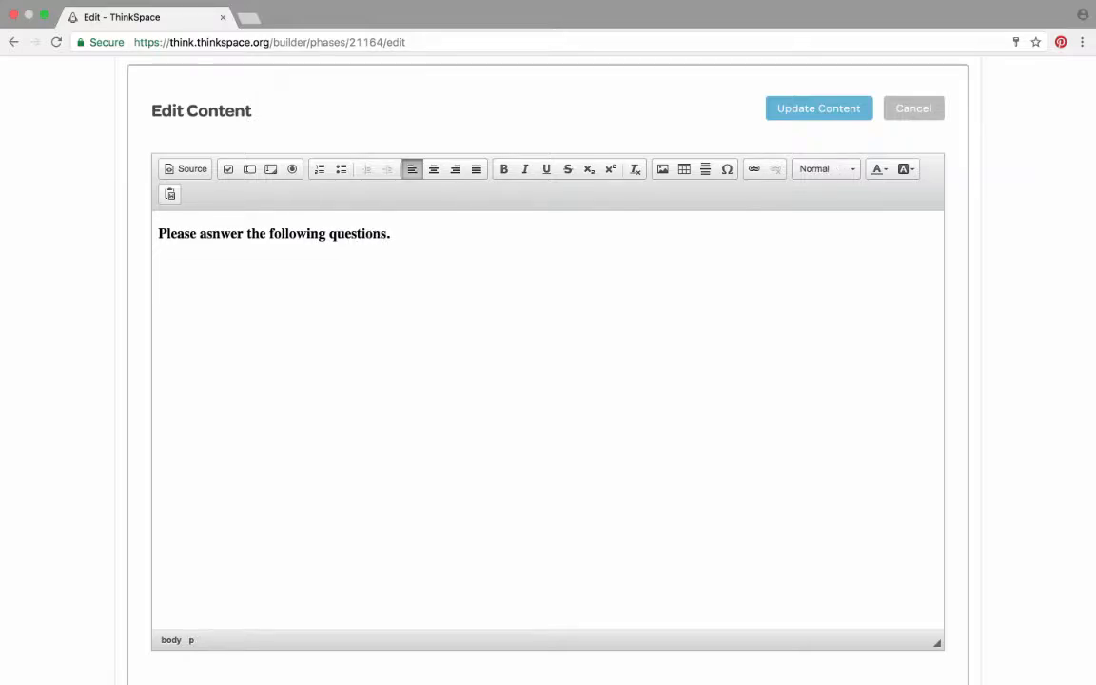
Add the first question below the heading: "1. What motivates you to do Team Baed Learning".
{"action": "type", "text": "1. What motivates you to d"}
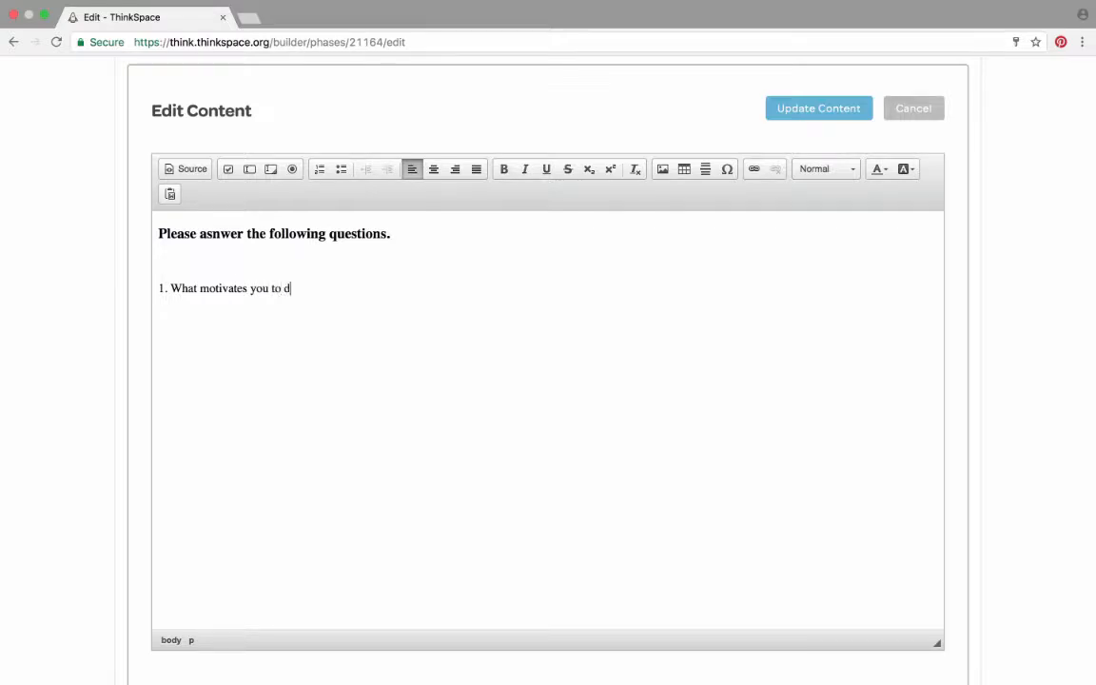
{"action": "type", "text": "o Team Baed LEarning"}
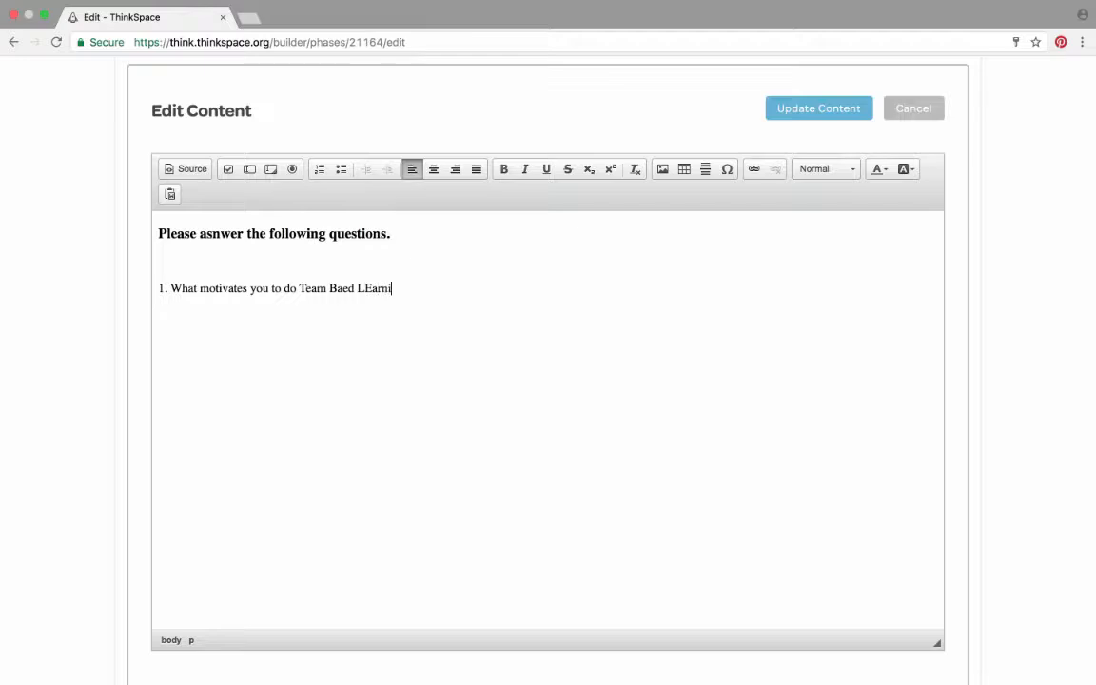
{"action": "key", "text": "BackSpace"}
{"action": "key", "text": "BackSpace"}
{"action": "key", "text": "BackSpace"}
{"action": "key", "text": "BackSpace"}
{"action": "key", "text": "BackSpace"}
{"action": "key", "text": "BackSpace"}
{"action": "key", "text": "BackSpace"}
{"action": "type", "text": "r"}
{"action": "key", "text": "BackSpace"}
{"action": "type", "text": "earning"}
{"action": "key", "text": "Return"}
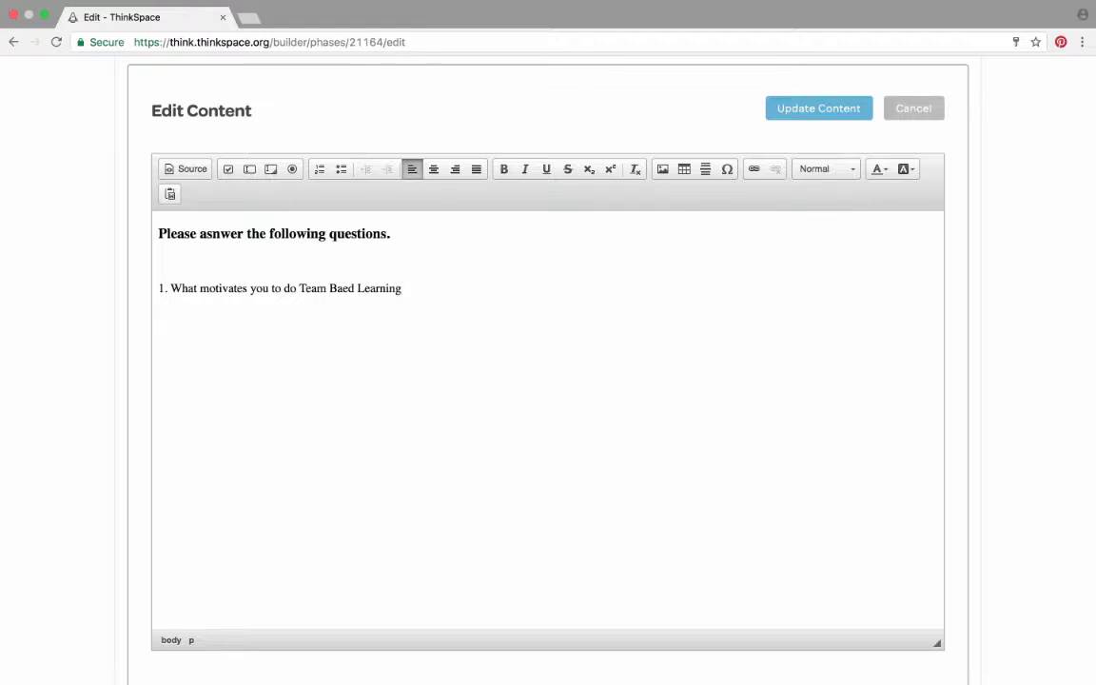
Insert a textarea named "Q1" under the first question.
{"action": "left_click", "coordinate": [272, 171]}
{"action": "left_click", "coordinate": [272, 171]}
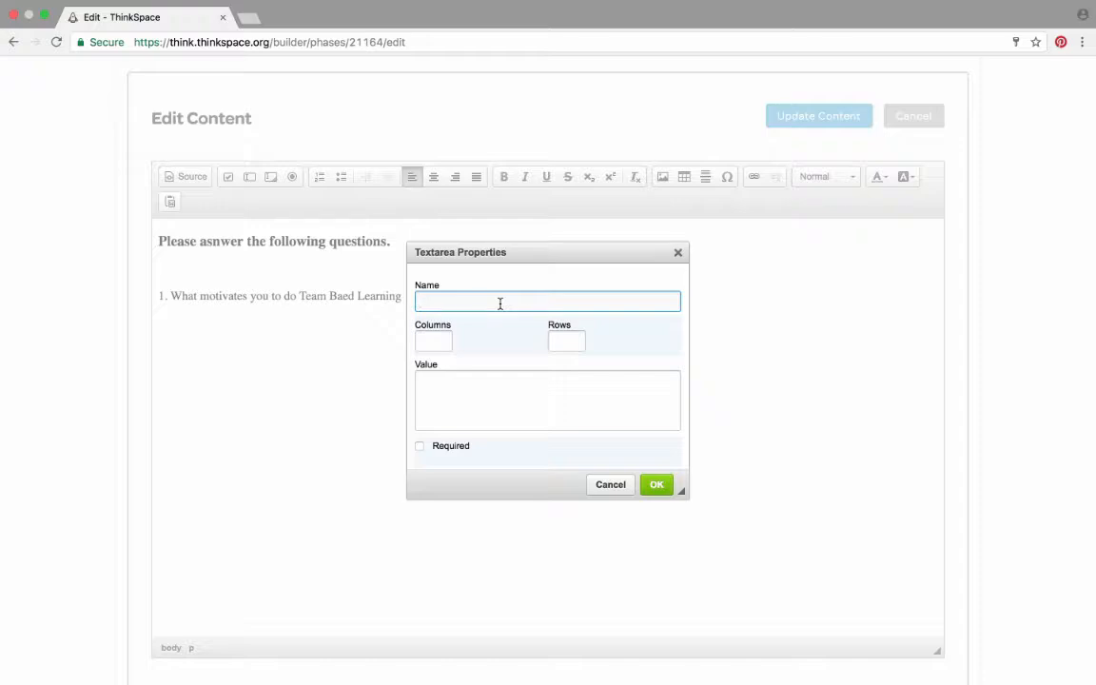
{"action": "type", "text": "motivation"}
{"action": "left_click_drag", "start_coordinate": [506, 301], "coordinate": [426, 307]}
{"action": "type", "text": "Q1"}
{"action": "left_click", "coordinate": [656, 485]}
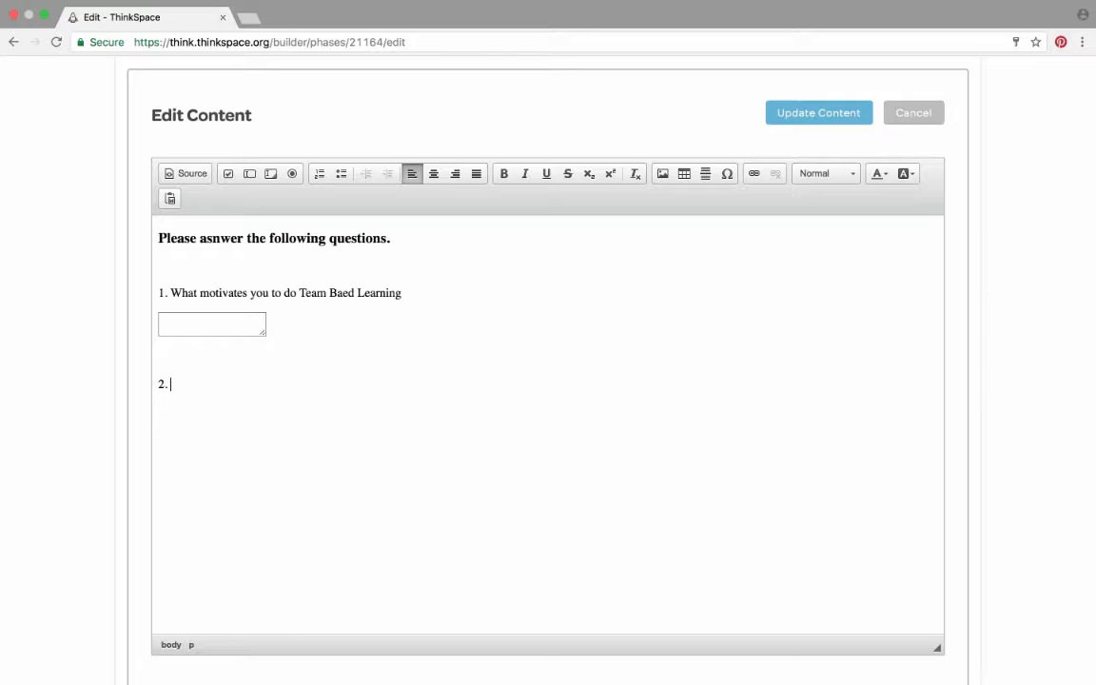
Add the second question "2. How do you do TBL in the classroom?" and end the first question with a question mark.
{"action": "type", "text": "How do you do TBL in the classr"}
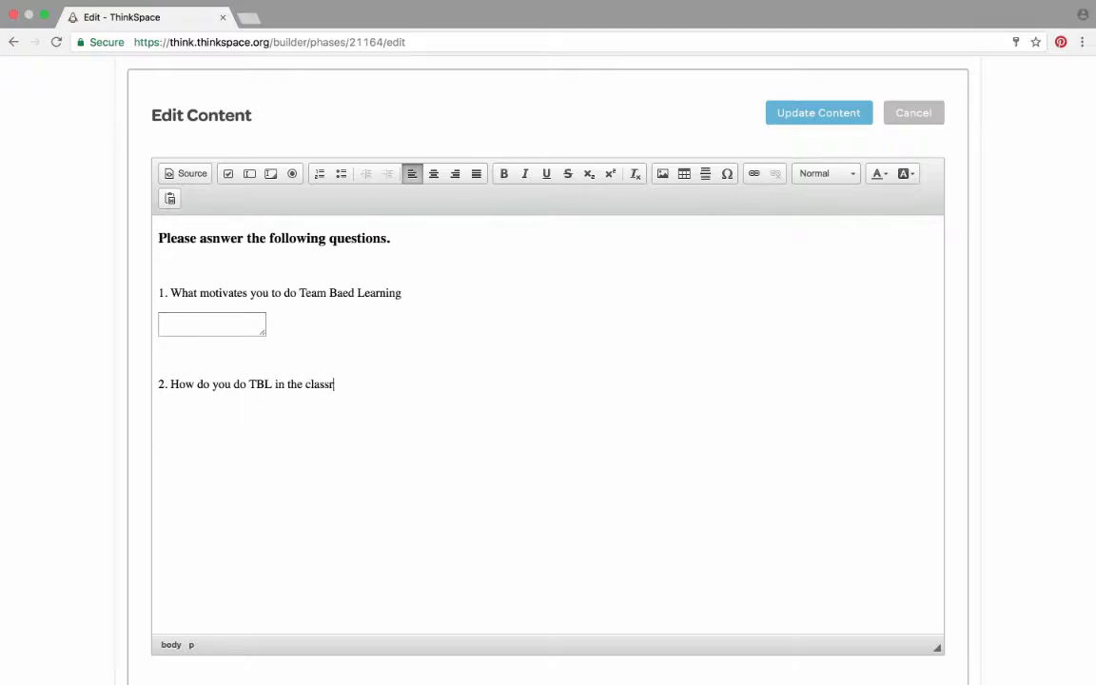
{"action": "type", "text": "oom"}
{"action": "left_click", "coordinate": [405, 290]}
{"action": "left_click", "coordinate": [388, 390]}
{"action": "scroll", "coordinate": [388, 391], "scroll_direction": "down", "scroll_amount": 1}
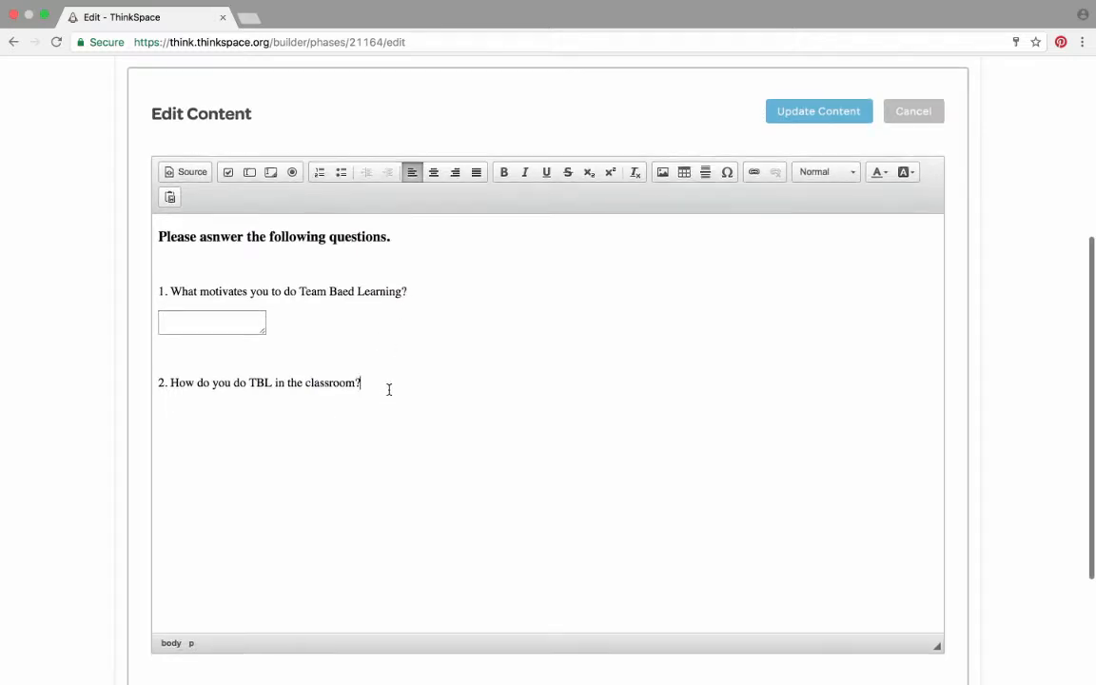
Insert a textarea named "Q2" under the second question.
{"action": "left_click", "coordinate": [270, 172]}
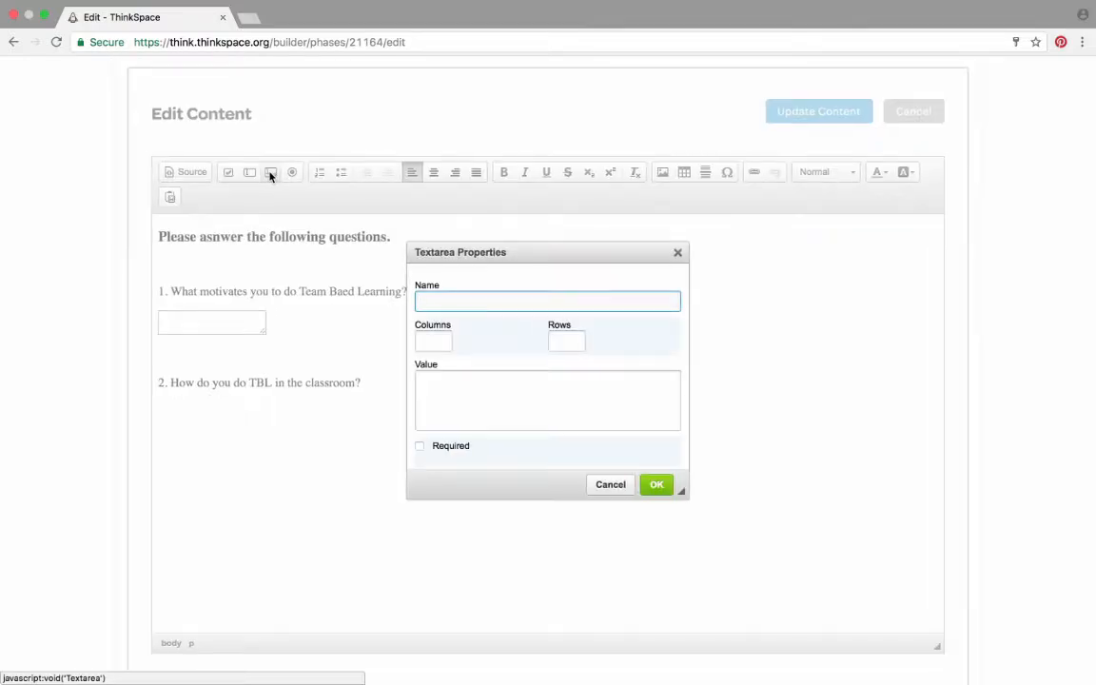
{"action": "type", "text": "Q2"}
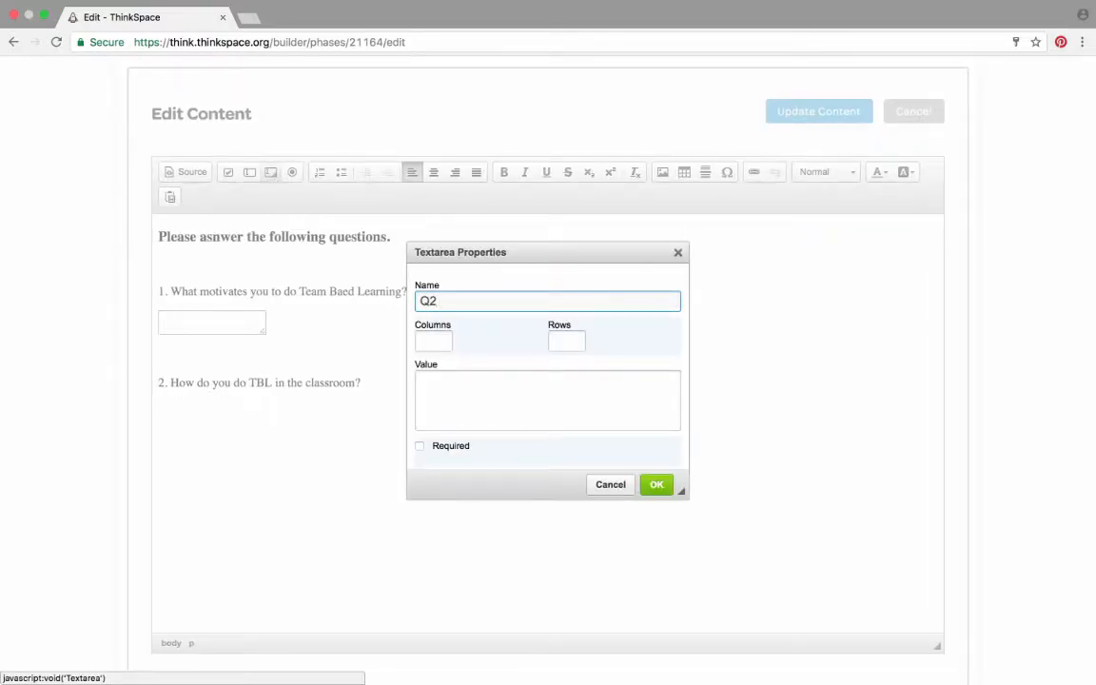
{"action": "left_click", "coordinate": [661, 485]}
Update the phase content and save the changes with both textareas.
{"action": "scroll", "coordinate": [841, 342], "scroll_direction": "up", "scroll_amount": 5}
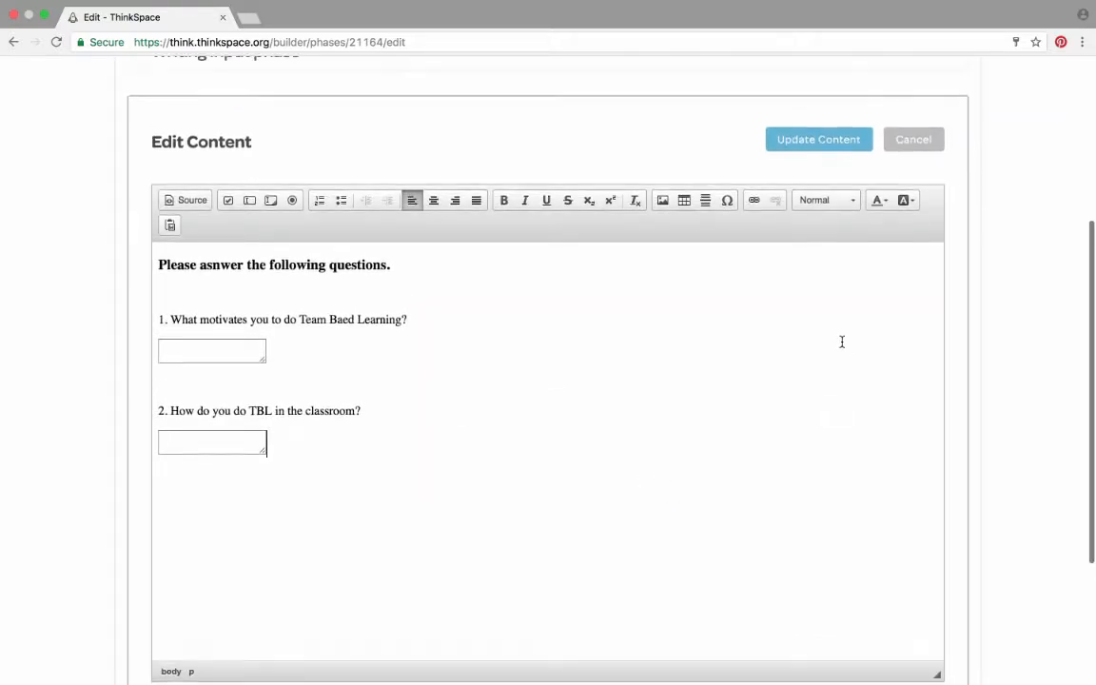
{"action": "left_click", "coordinate": [819, 323]}
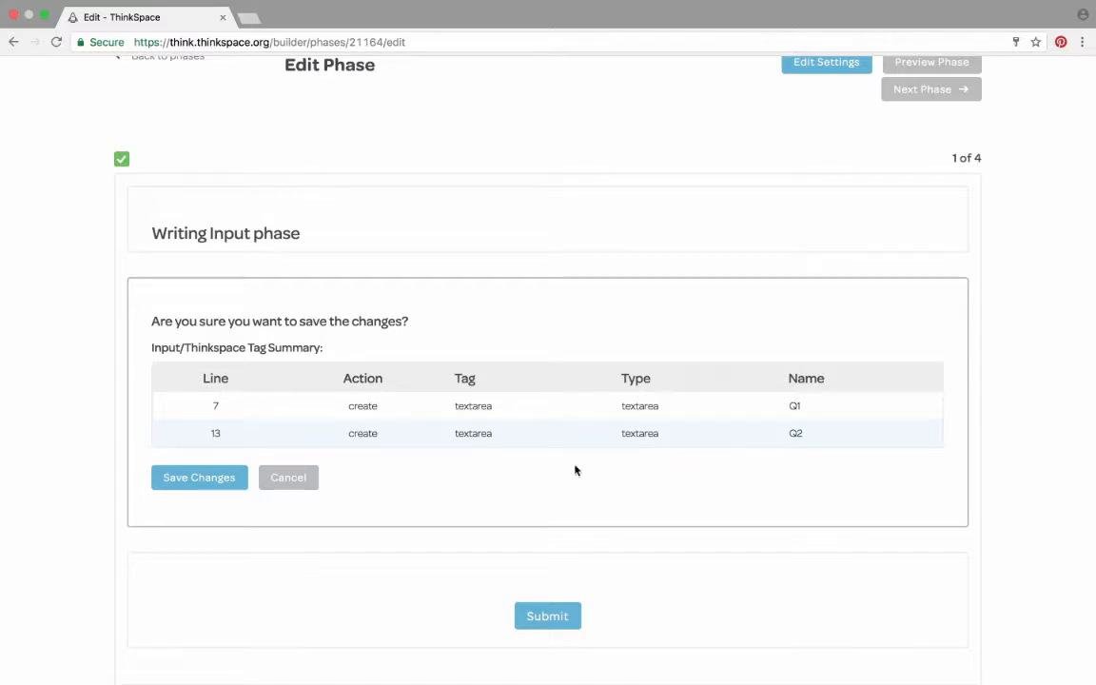
{"action": "left_click", "coordinate": [188, 483]}
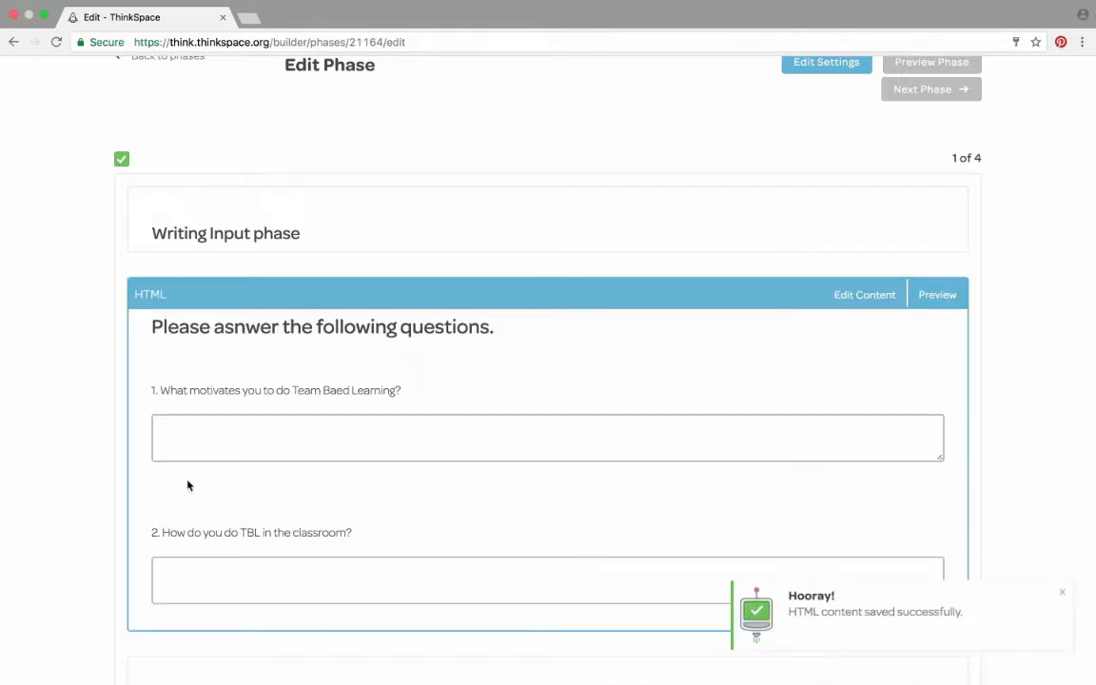
Preview the Writing Input phase as students see it.
{"action": "scroll", "coordinate": [437, 518], "scroll_direction": "down", "scroll_amount": 3}
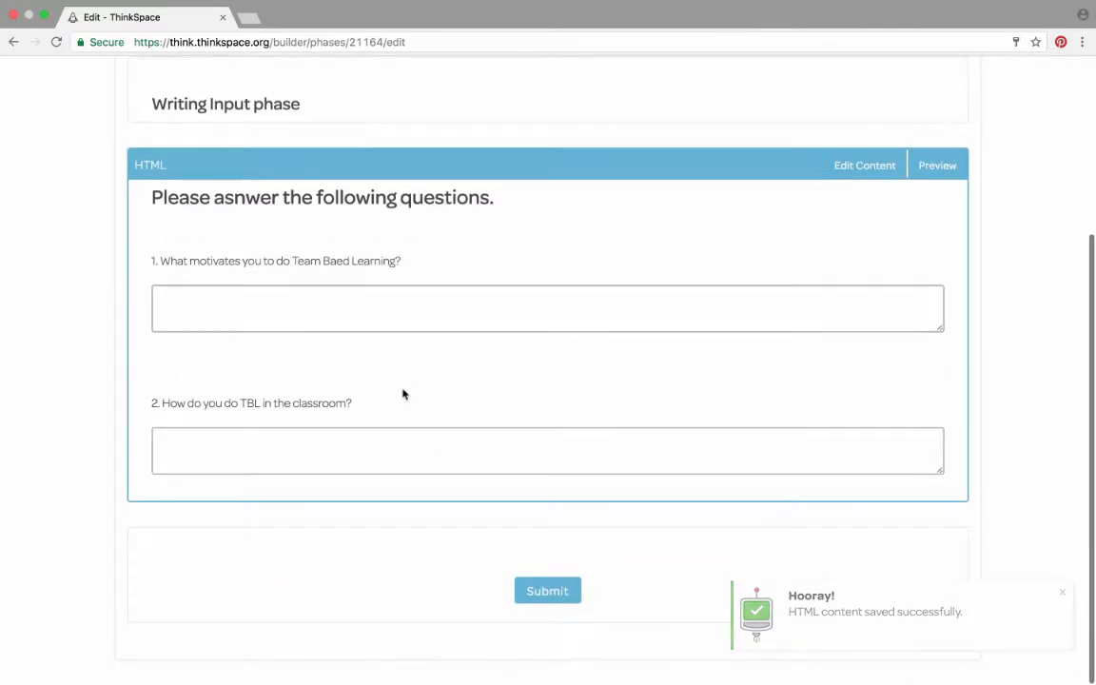
{"action": "scroll", "coordinate": [404, 395], "scroll_direction": "up", "scroll_amount": 5}
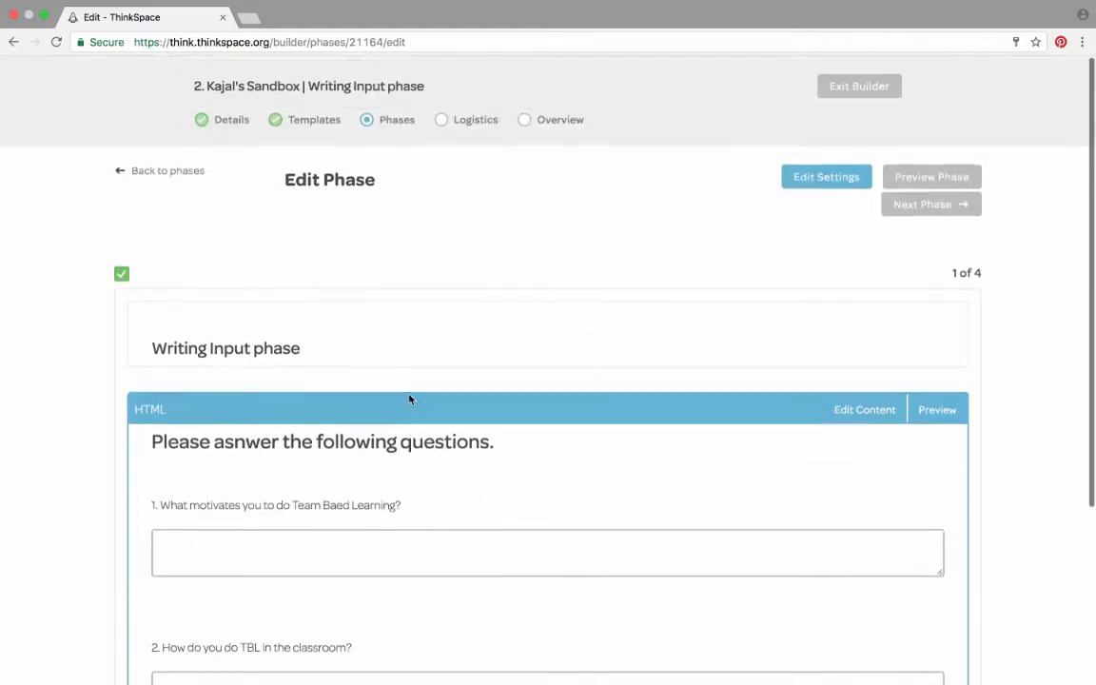
{"action": "left_click", "coordinate": [918, 180]}
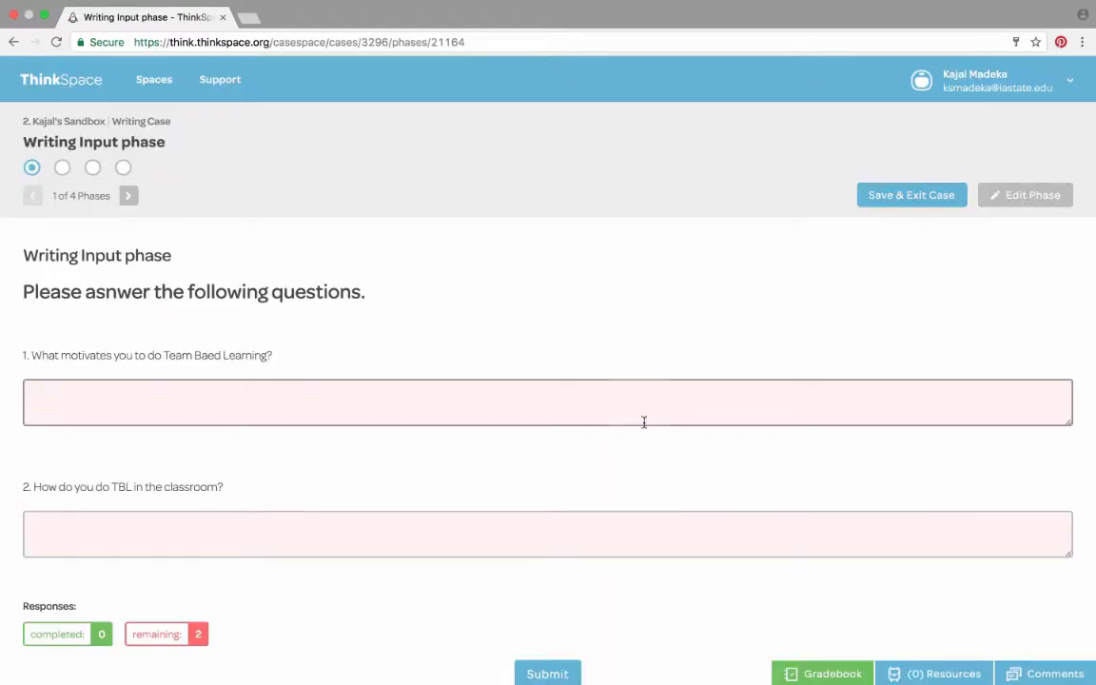
Return to editing the Writing Input phase, review its content and advance to the second phase.
{"action": "left_click", "coordinate": [1029, 198]}
{"action": "scroll", "coordinate": [723, 376], "scroll_direction": "down", "scroll_amount": 2}
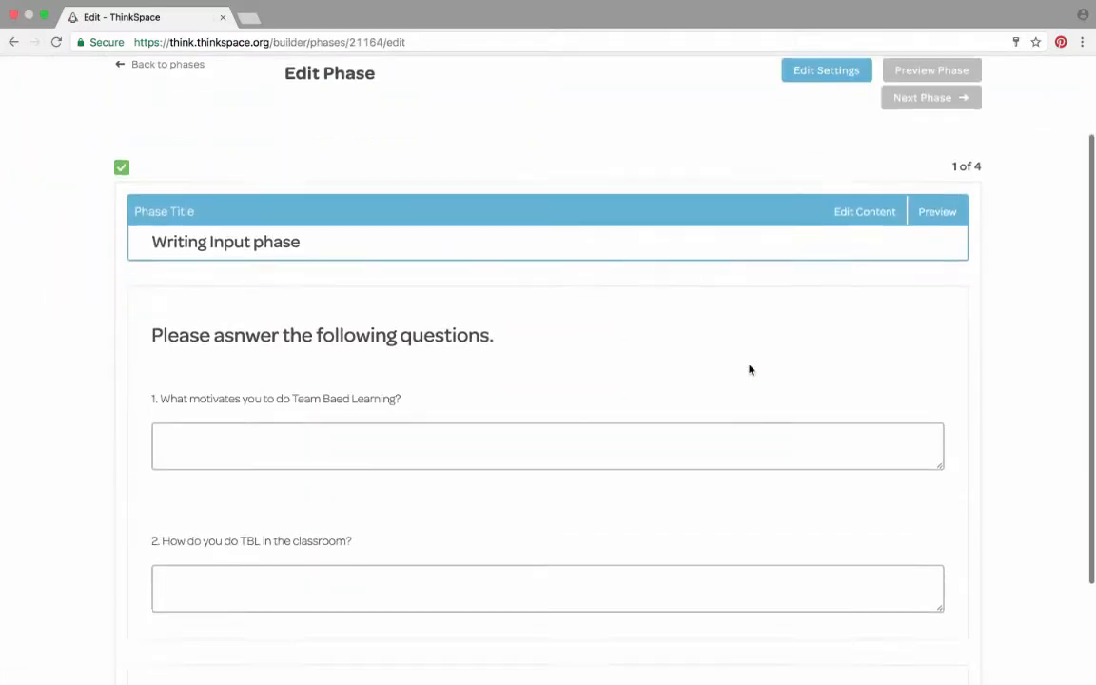
{"action": "scroll", "coordinate": [630, 347], "scroll_direction": "down", "scroll_amount": 2}
{"action": "scroll", "coordinate": [702, 344], "scroll_direction": "up", "scroll_amount": 1}
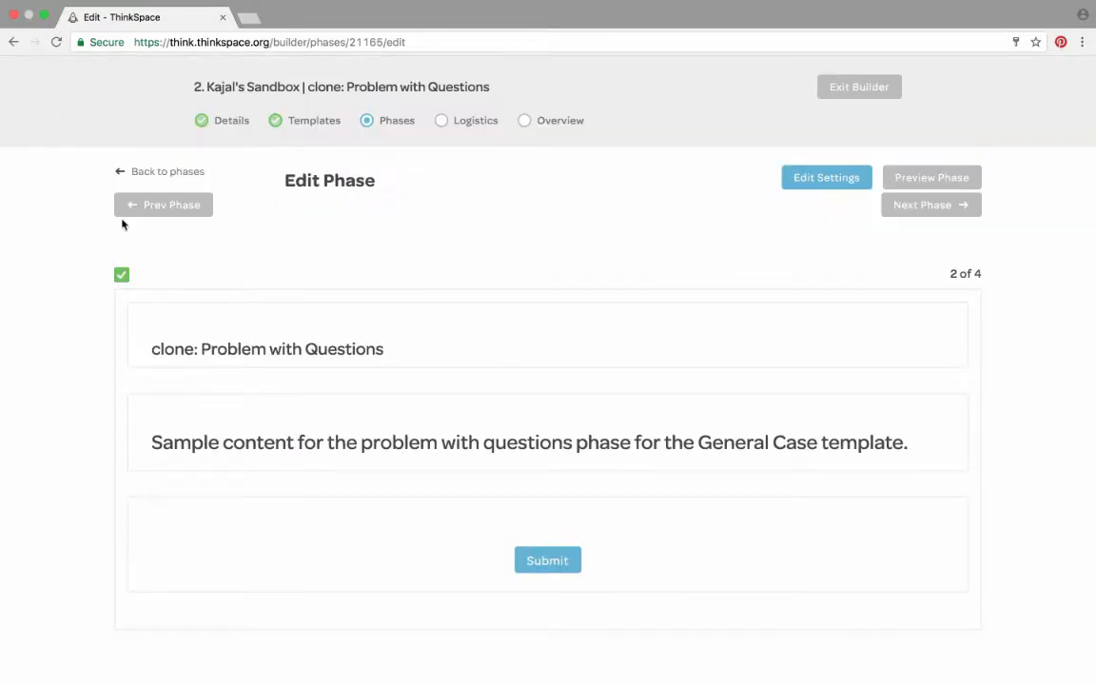
{"action": "left_click", "coordinate": [133, 209]}
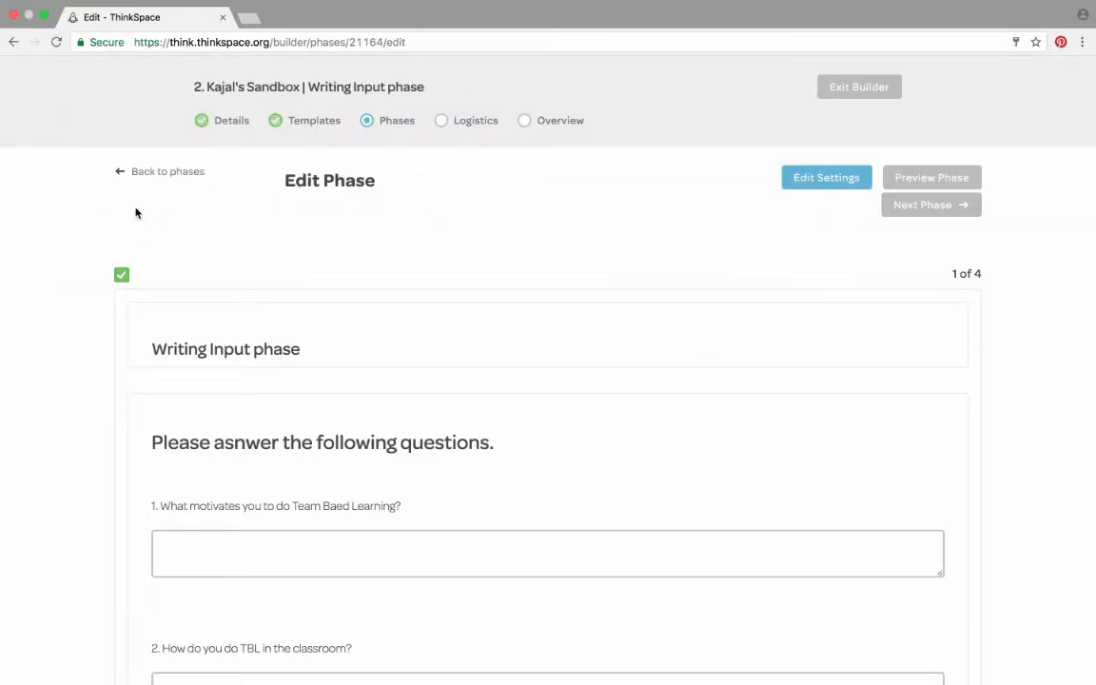
{"action": "scroll", "coordinate": [236, 533], "scroll_direction": "down", "scroll_amount": 4}
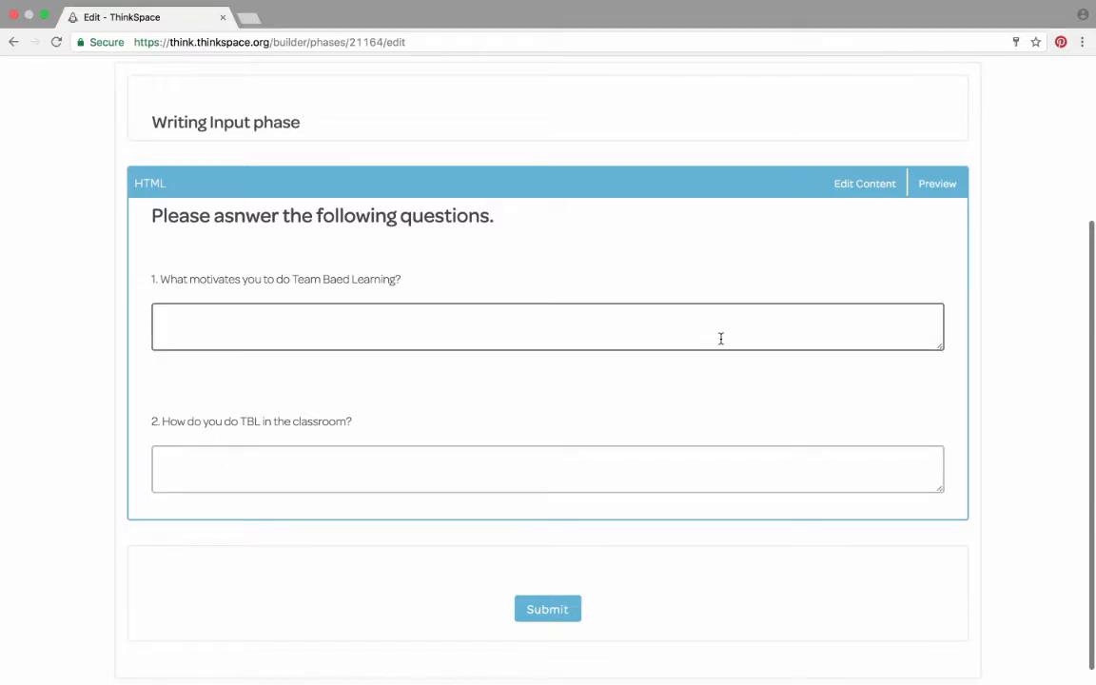
{"action": "scroll", "coordinate": [721, 339], "scroll_direction": "up", "scroll_amount": 5}
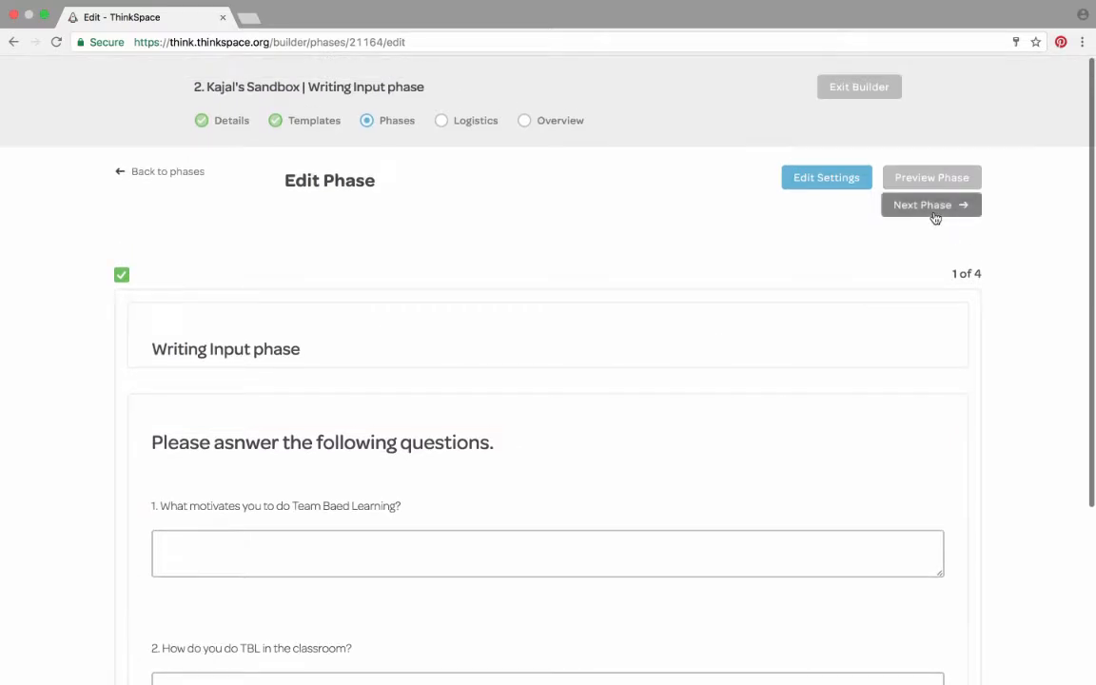
{"action": "left_click", "coordinate": [934, 207]}
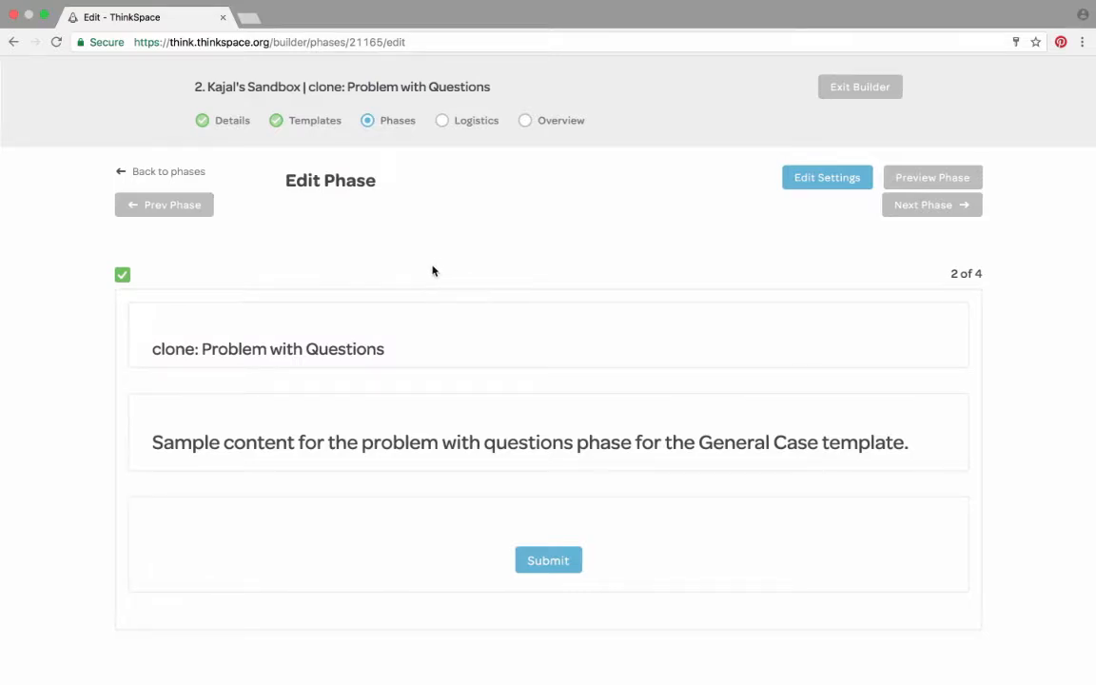
Rename the second phase's title as "Carry Forward Phase".
{"action": "mouse_move", "coordinate": [861, 337]}
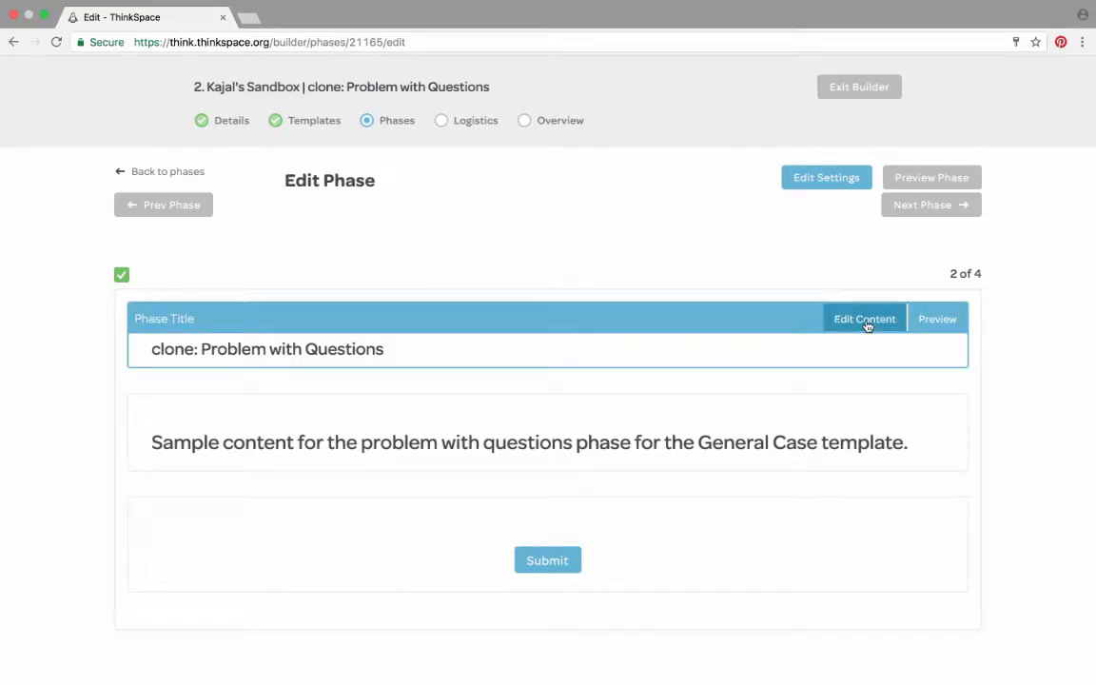
{"action": "left_click", "coordinate": [865, 325]}
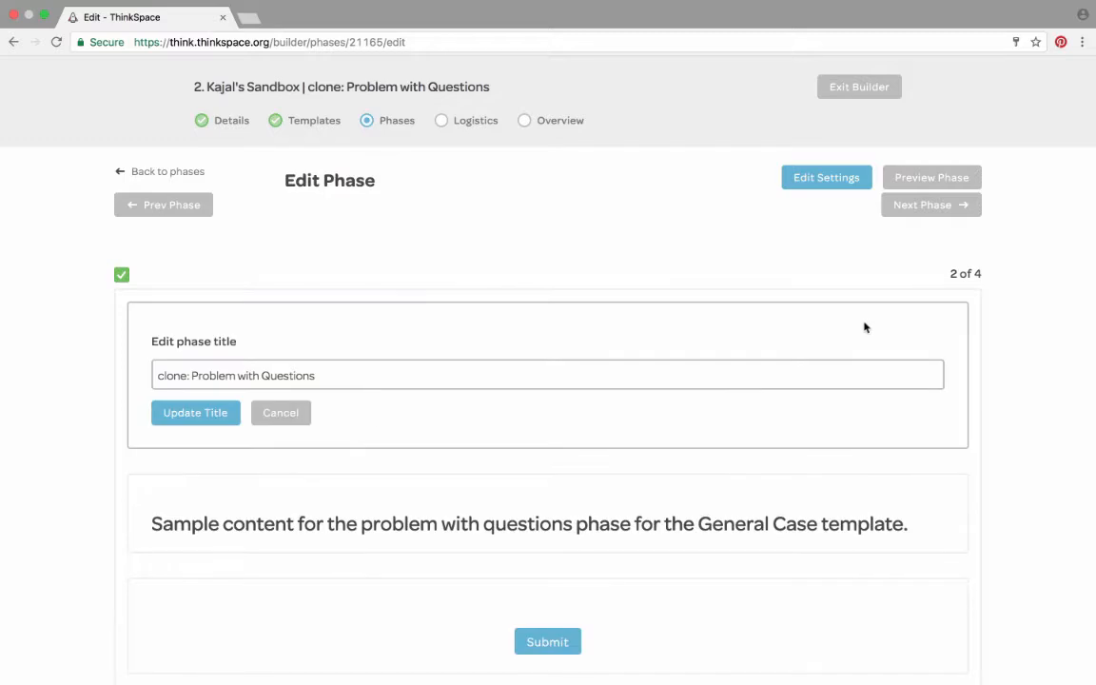
{"action": "left_click_drag", "start_coordinate": [334, 380], "coordinate": [154, 376]}
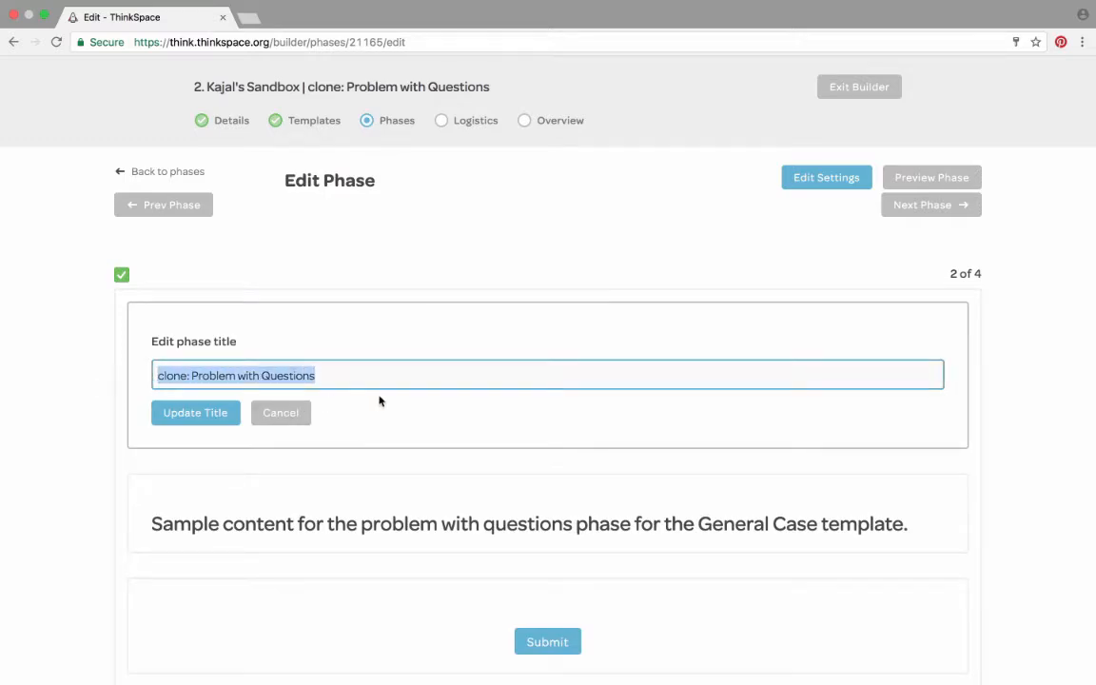
{"action": "type", "text": "Carry Forw"}
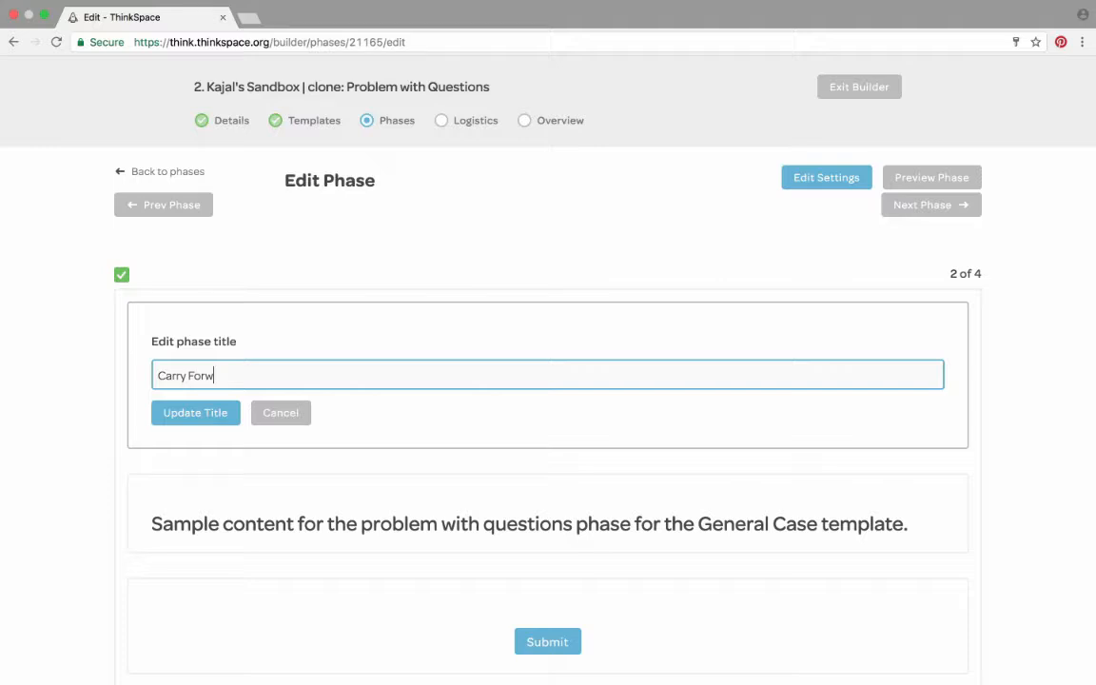
{"action": "type", "text": "ard Phase"}
{"action": "left_click", "coordinate": [193, 412]}
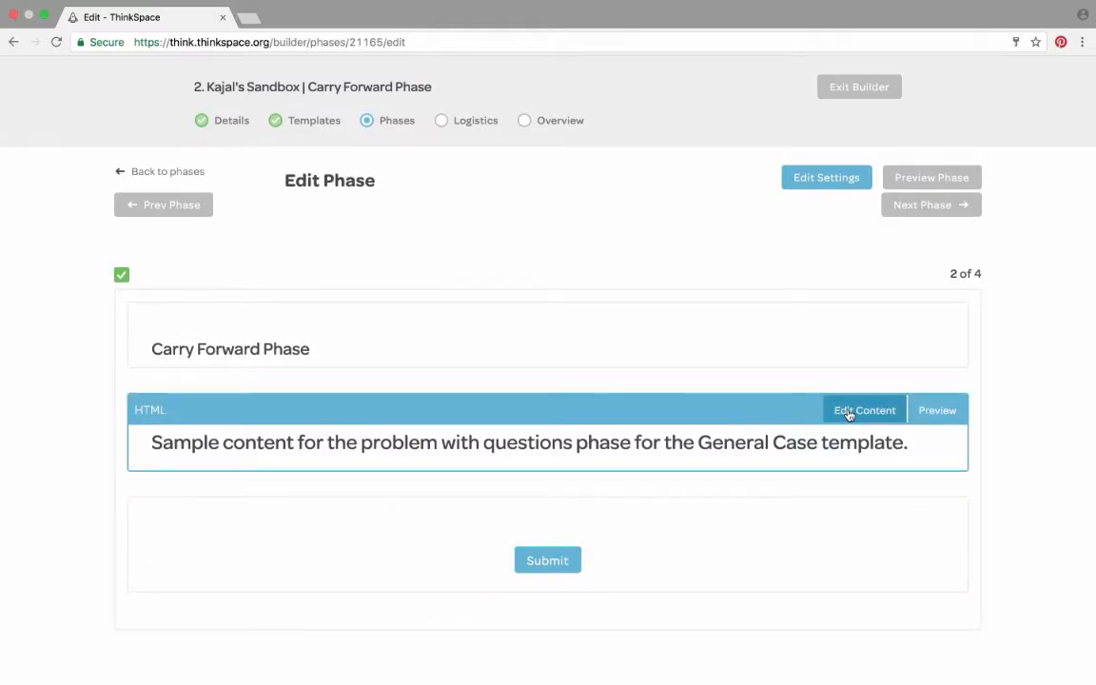
Replace the sample content of the Carry Forward Phase with the heading "These were your answers:".
{"action": "left_click", "coordinate": [846, 413]}
{"action": "scroll", "coordinate": [275, 540], "scroll_direction": "down", "scroll_amount": 2}
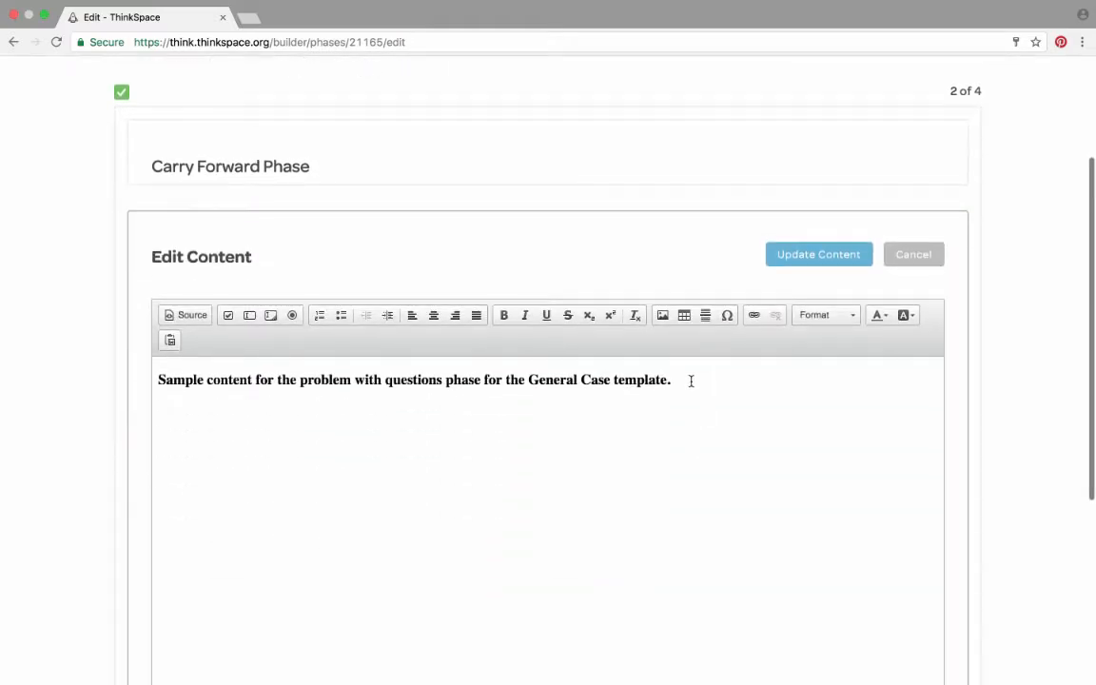
{"action": "left_click_drag", "start_coordinate": [689, 379], "coordinate": [152, 384]}
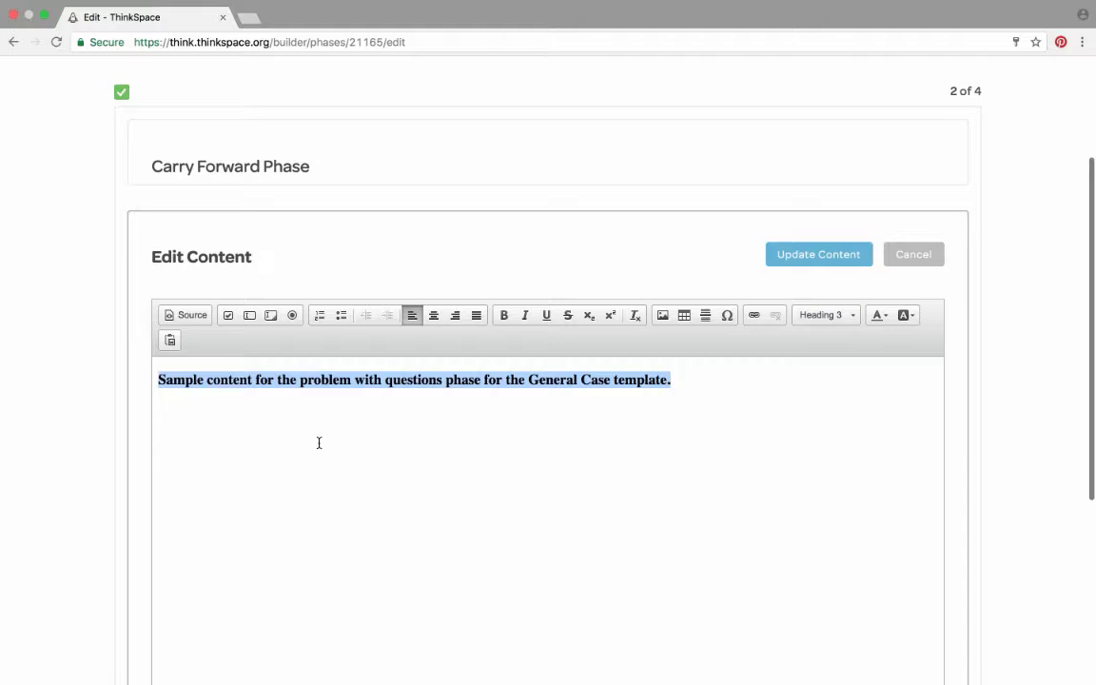
{"action": "type", "text": "These "}
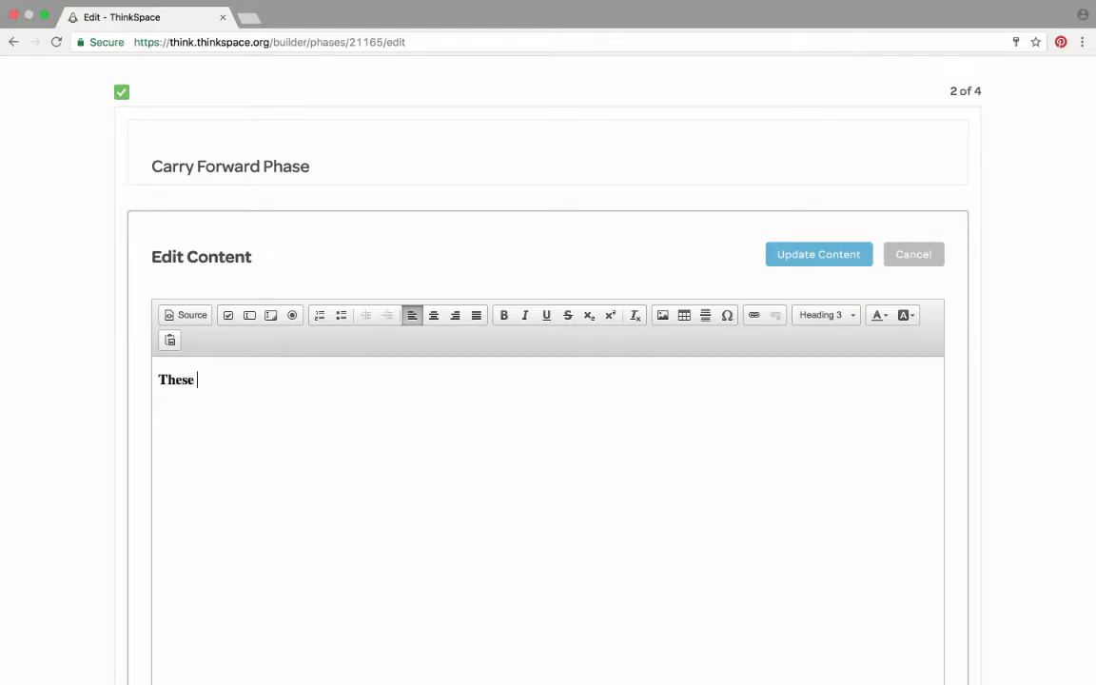
{"action": "type", "text": "were your answer"}
{"action": "type", "text": "s"}
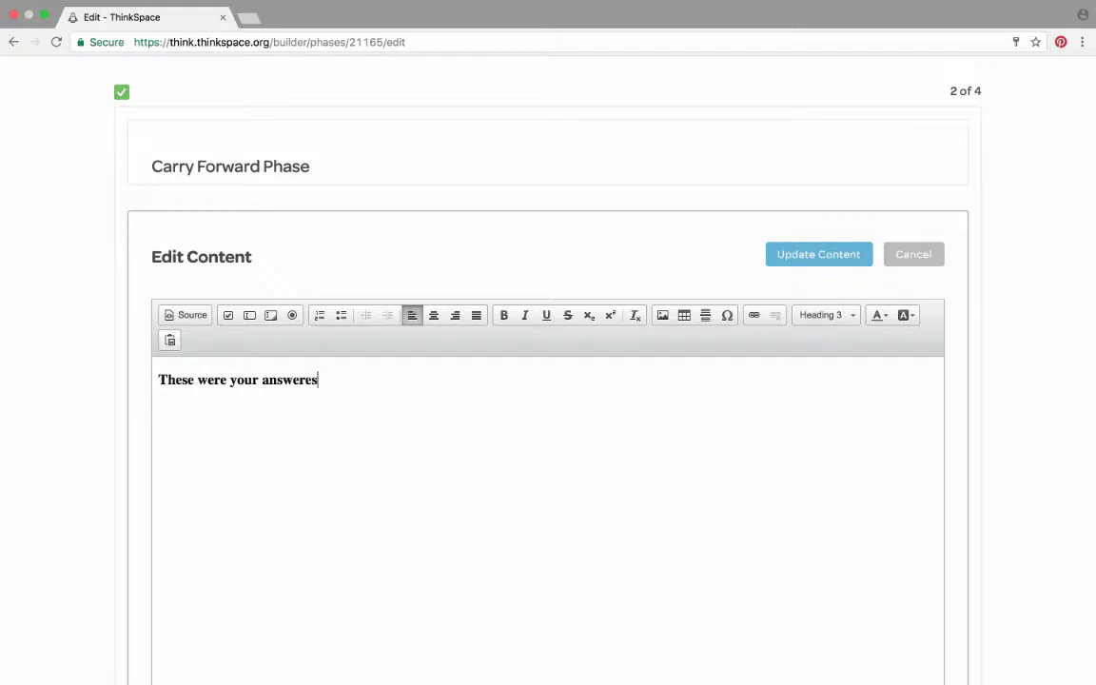
{"action": "key", "text": "BackSpace"}
{"action": "key", "text": "BackSpace"}
{"action": "key", "text": "BackSpace"}
{"action": "key", "text": "BackSpace"}
{"action": "type", "text": "ers:"}
Below the heading, add the lines "1. This is what motivates you:" and "2. This is how you do TBL", leaving blank space between them.
{"action": "key", "text": "Return"}
{"action": "type", "text": "1. This is what mo"}
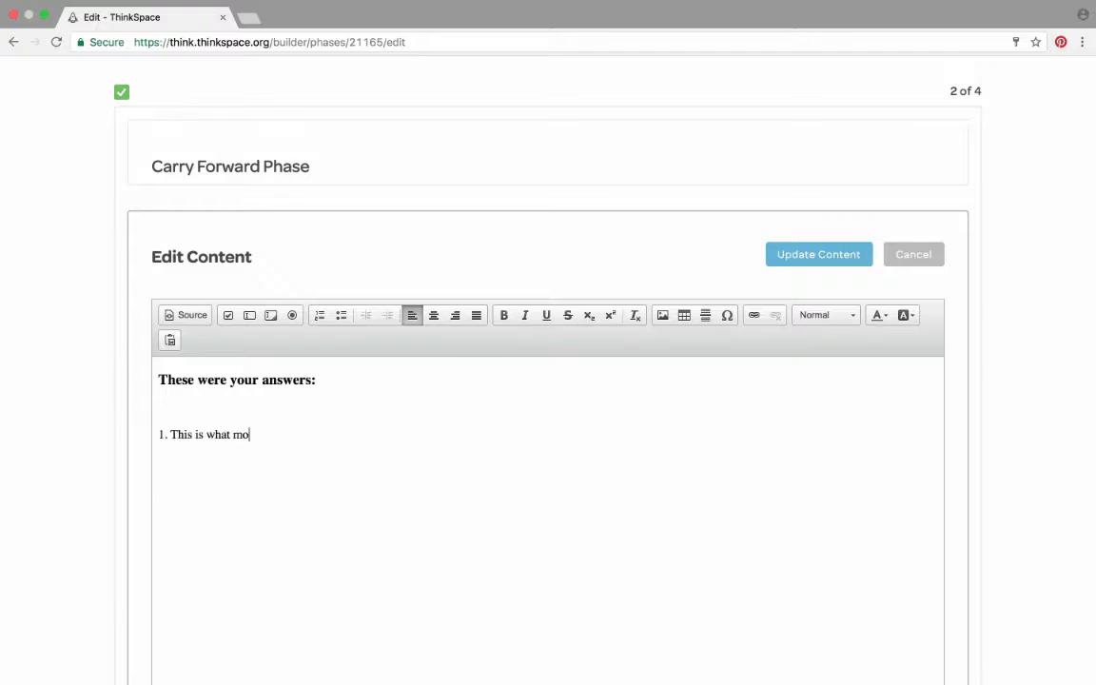
{"action": "type", "text": "tivates you"}
{"action": "type", "text": "his is how you"}
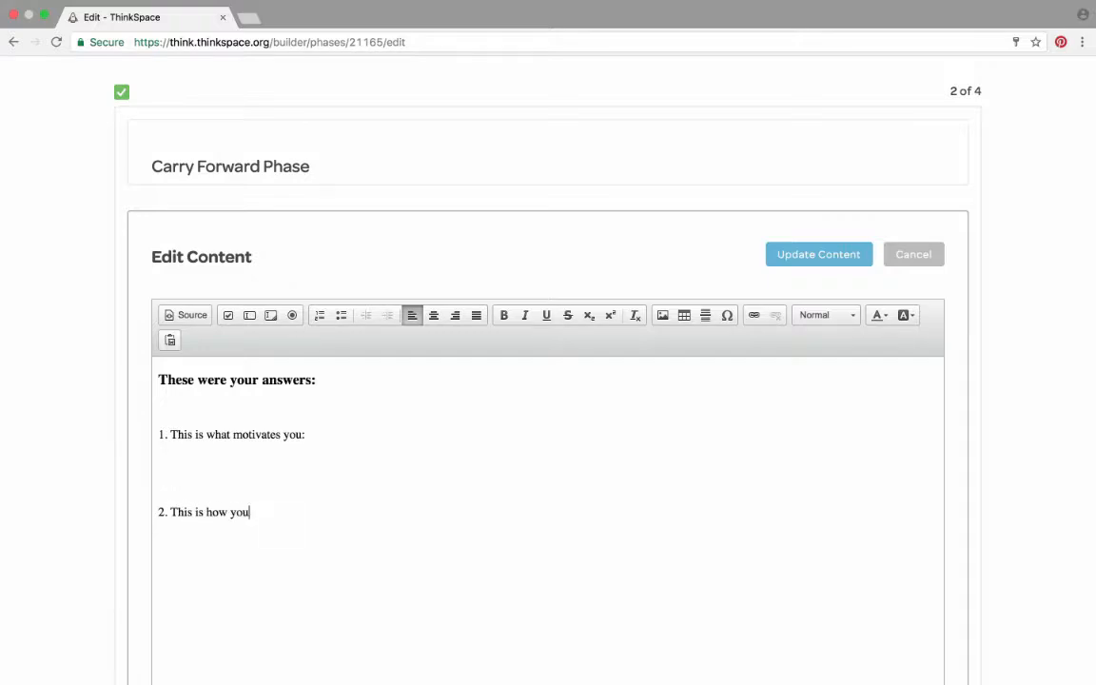
{"action": "type", "text": " do TBL"}
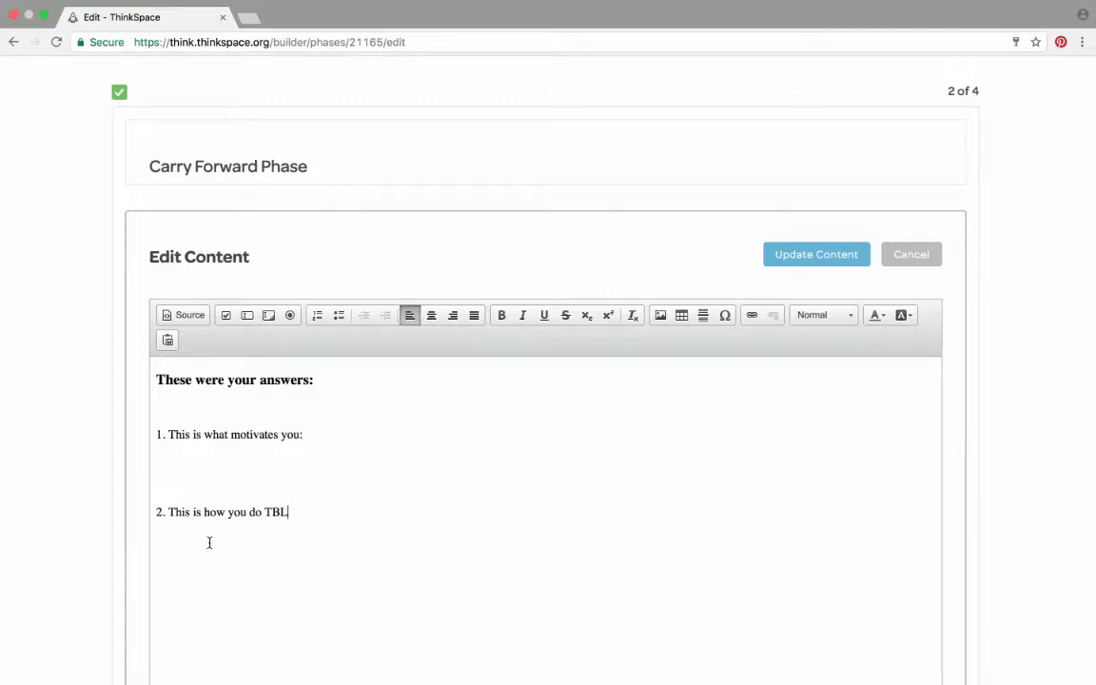
In the HTML source, insert <thinkspace model="user_response" name="Q1" type="carry_forward"></thinkspace> in the gap below the first answer line.
{"action": "scroll", "coordinate": [252, 479], "scroll_direction": "down", "scroll_amount": 2}
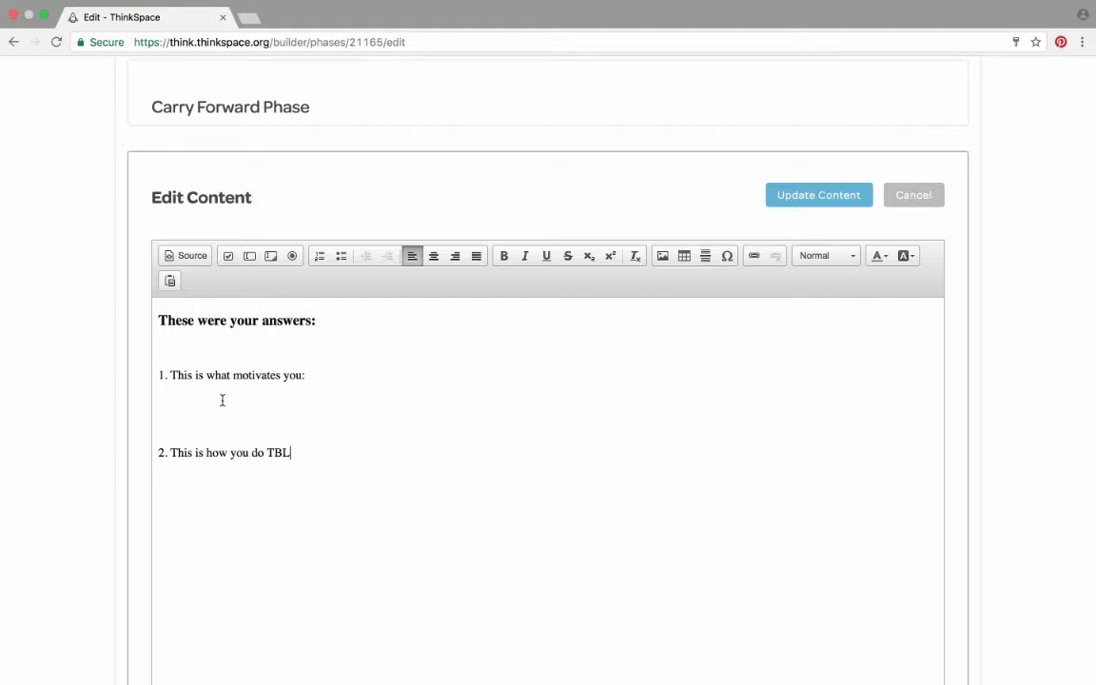
{"action": "scroll", "coordinate": [222, 403], "scroll_direction": "down", "scroll_amount": 1}
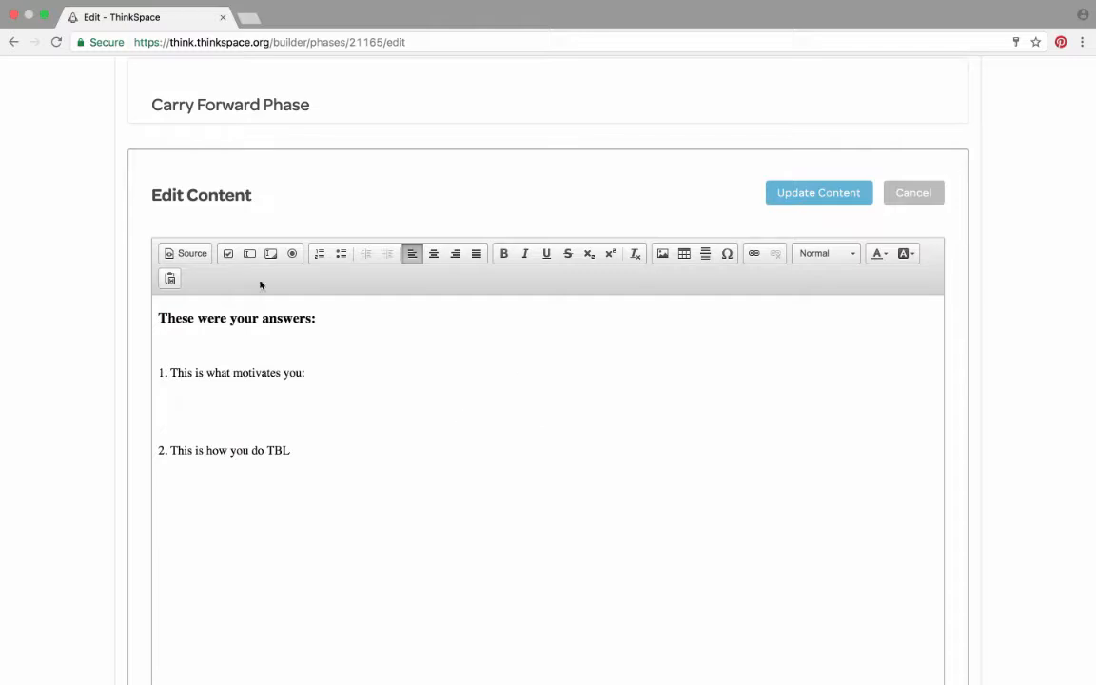
{"action": "left_click", "coordinate": [189, 255]}
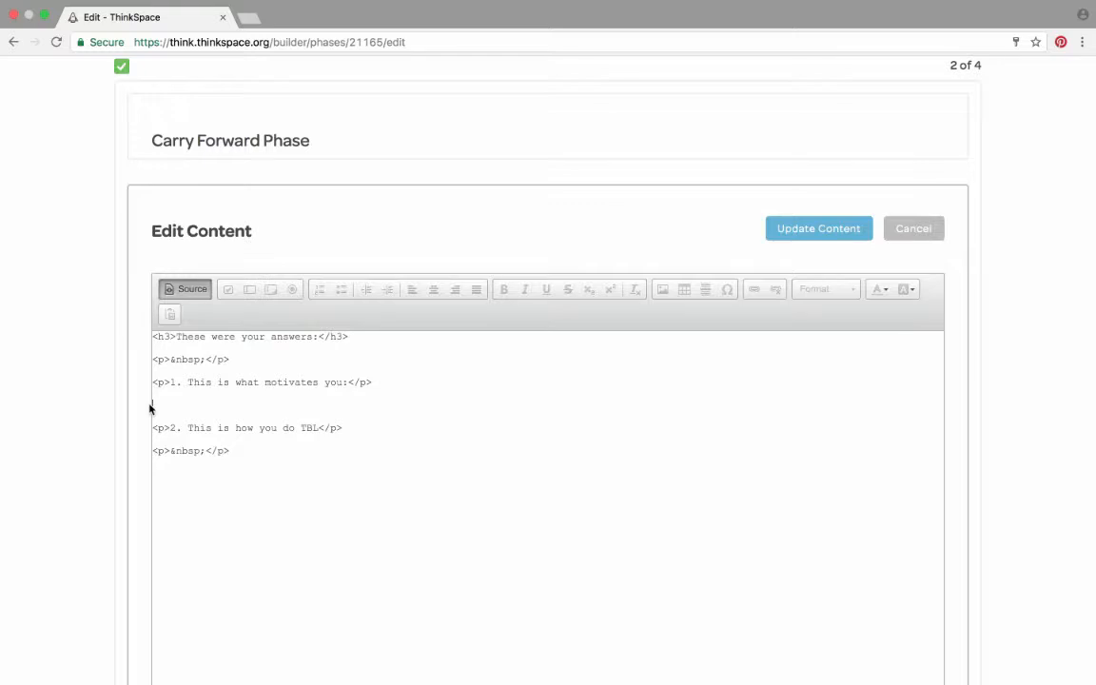
{"action": "type", "text": "<thinkspace model=\"user_response\" name=\"name of text field or text area\" type=\"carry_forward\"></thinkspace>"}
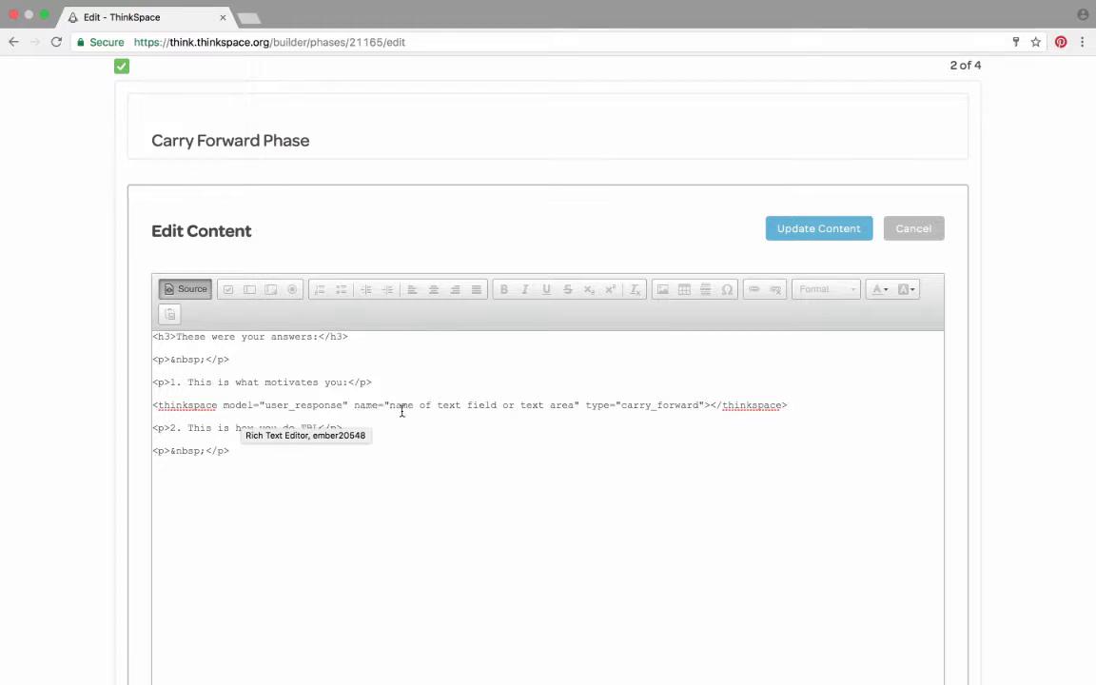
{"action": "left_click_drag", "start_coordinate": [391, 407], "coordinate": [572, 406]}
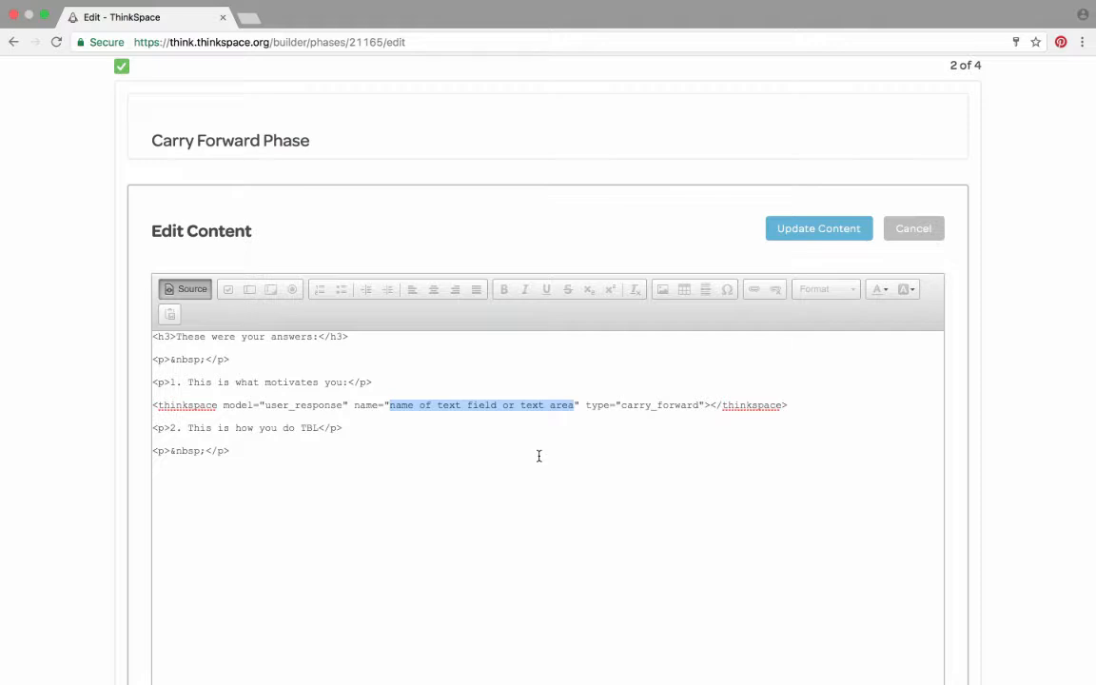
{"action": "type", "text": "Q1"}
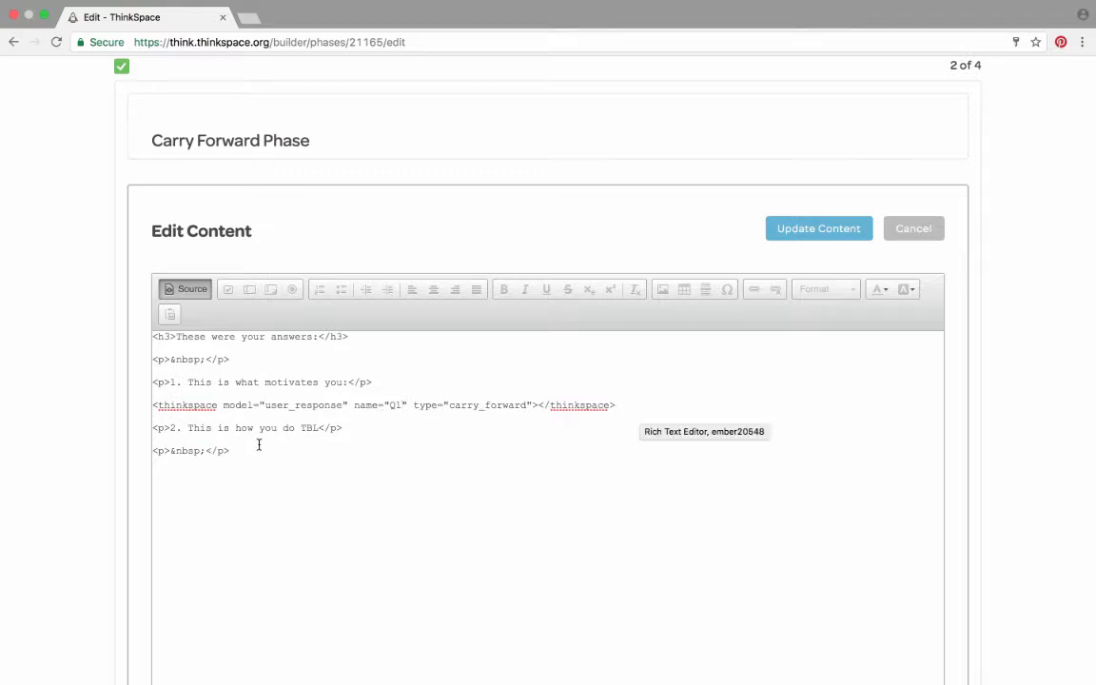
Replace the final empty paragraph with <thinkspace model="user_response" name="Q2" type="carry_forward"></thinkspace> under the second answer line.
{"action": "left_click_drag", "start_coordinate": [240, 449], "coordinate": [156, 450]}
{"action": "scroll", "coordinate": [144, 458], "scroll_direction": "up", "scroll_amount": 1}
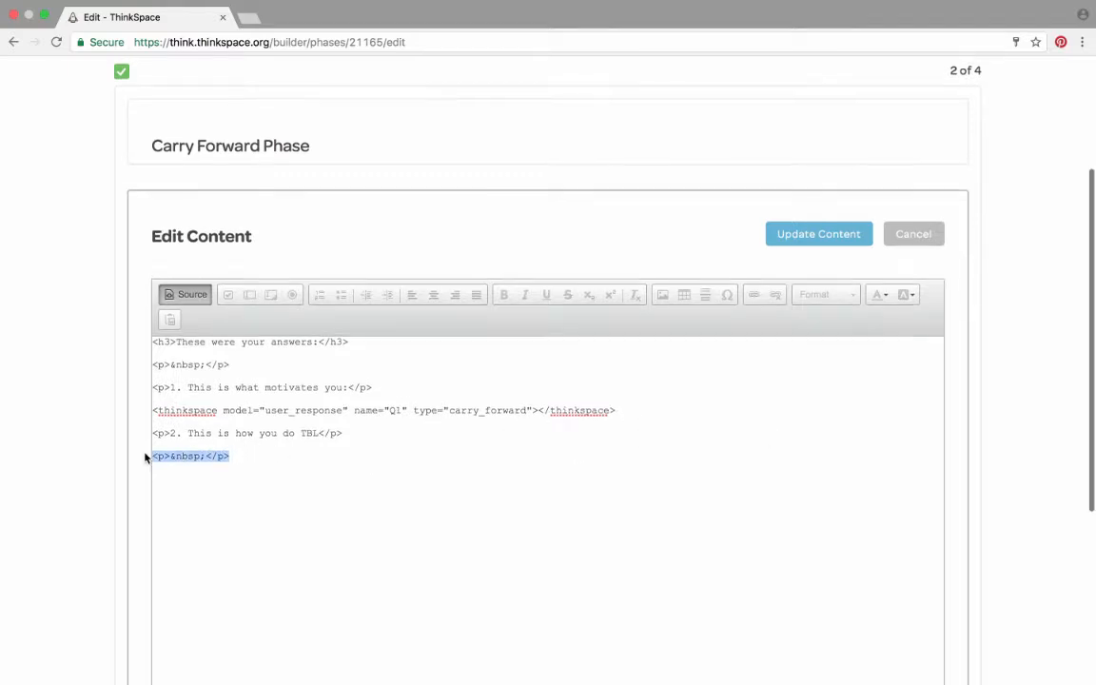
{"action": "type", "text": "<thinkspace model=\"user_response\" name=\"name of text field or text area\" type=\"carry_forward\"></thinkspace>"}
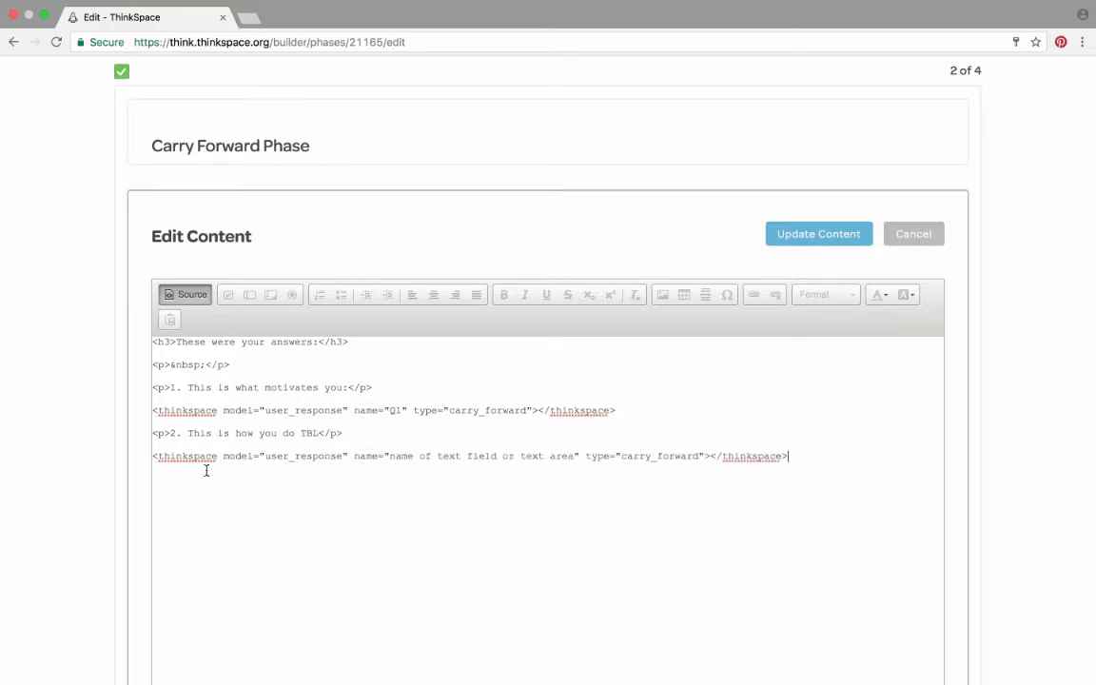
{"action": "left_click_drag", "start_coordinate": [389, 457], "coordinate": [572, 456]}
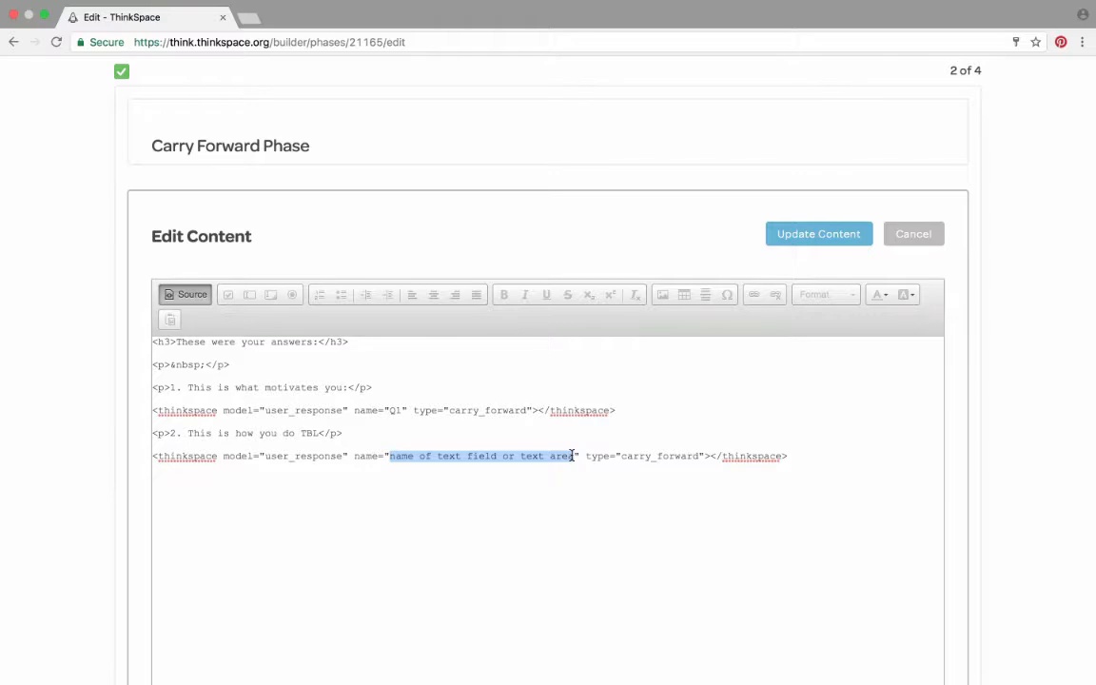
{"action": "type", "text": "Q2"}
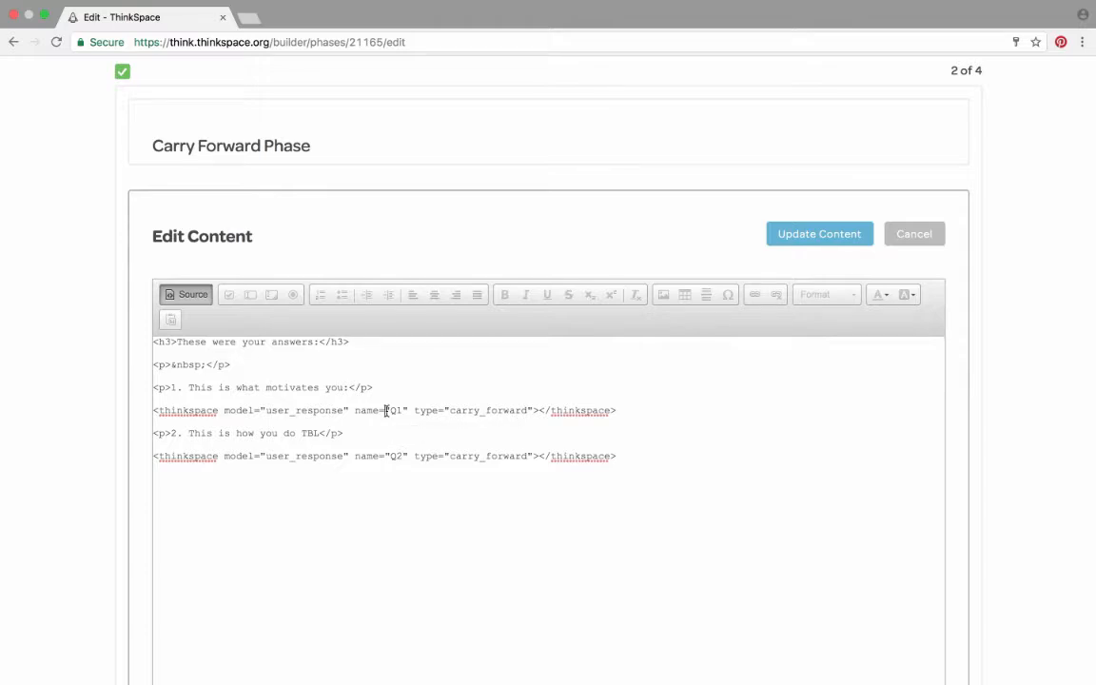
{"action": "left_click_drag", "start_coordinate": [386, 409], "coordinate": [406, 410]}
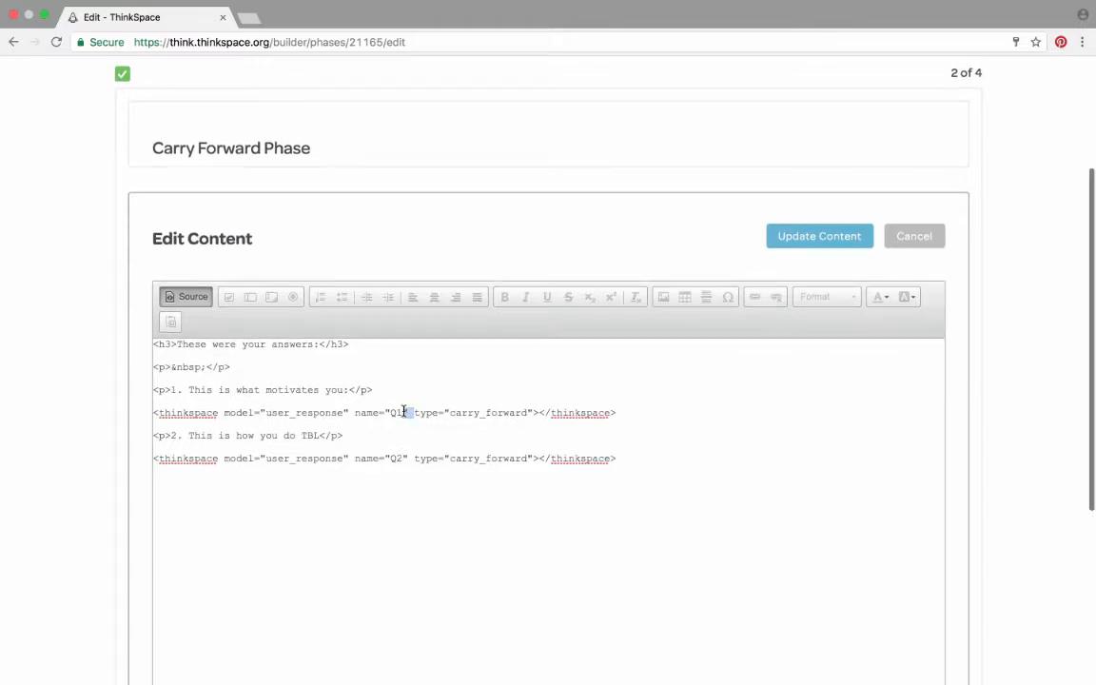
{"action": "left_click", "coordinate": [386, 413]}
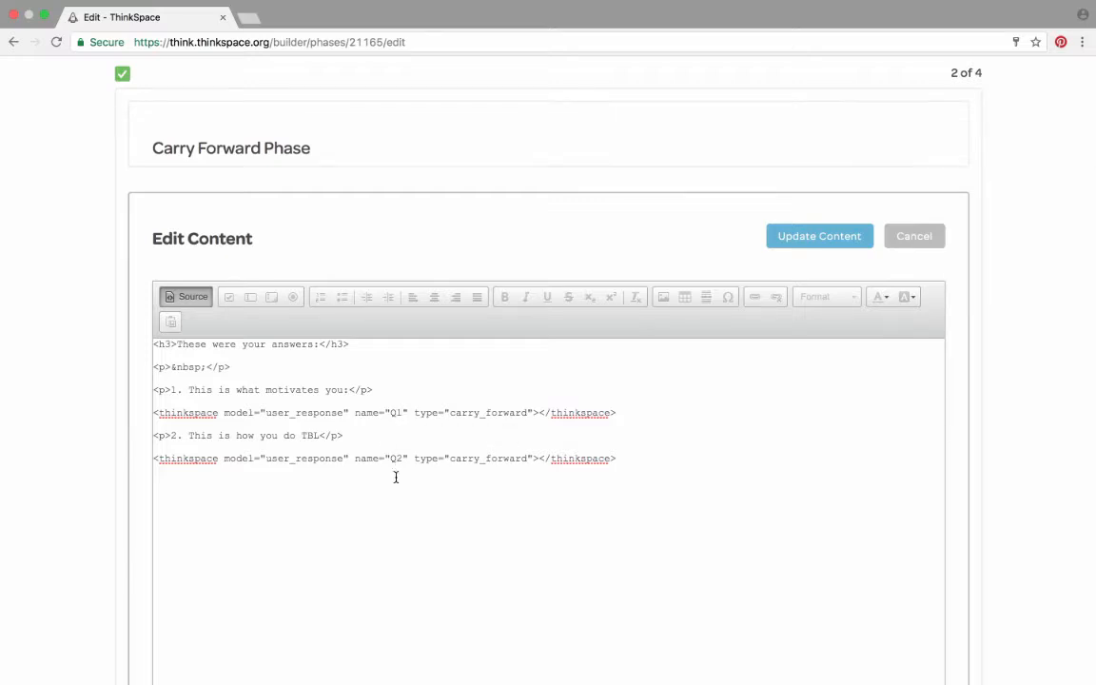
{"action": "scroll", "coordinate": [411, 459], "scroll_direction": "up", "scroll_amount": 1}
{"action": "scroll", "coordinate": [406, 495], "scroll_direction": "down", "scroll_amount": 1}
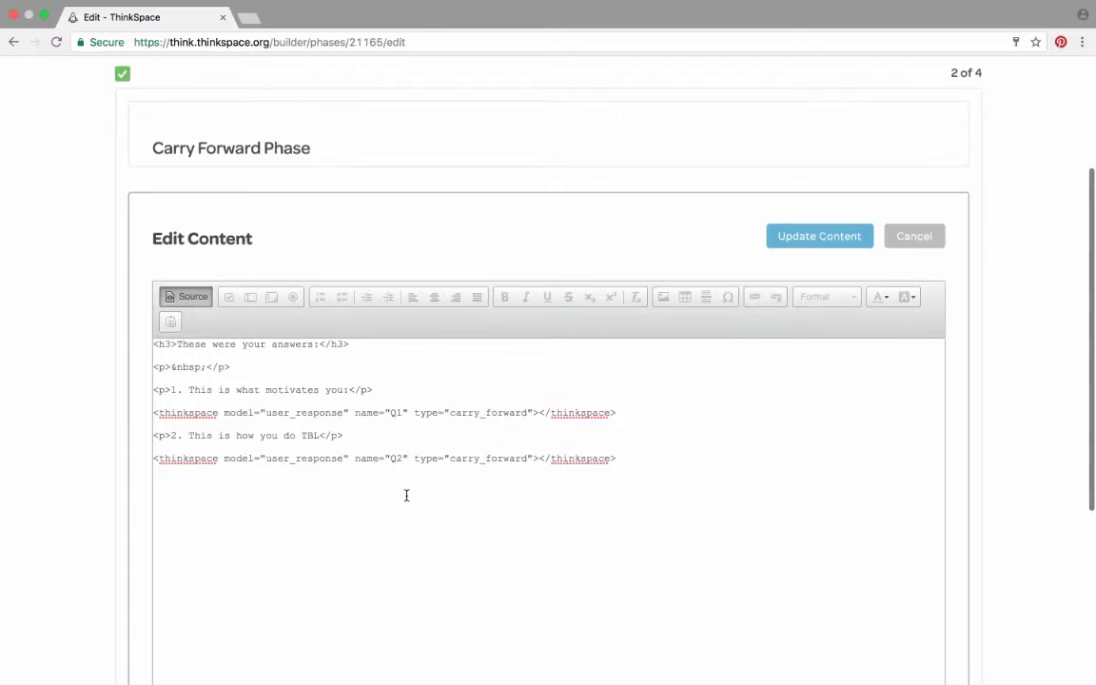
{"action": "left_click", "coordinate": [406, 495]}
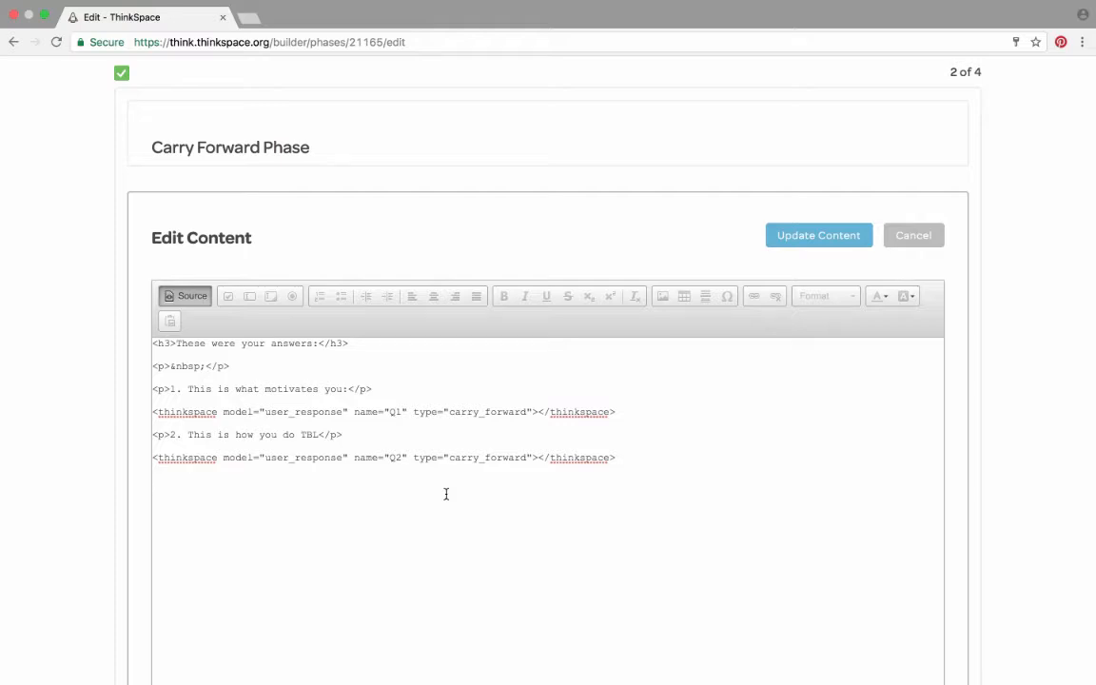
{"action": "left_click", "coordinate": [341, 490]}
Update the content, save the changes with both carry-forward tags, and preview the Carry Forward Phase.
{"action": "left_click", "coordinate": [817, 241]}
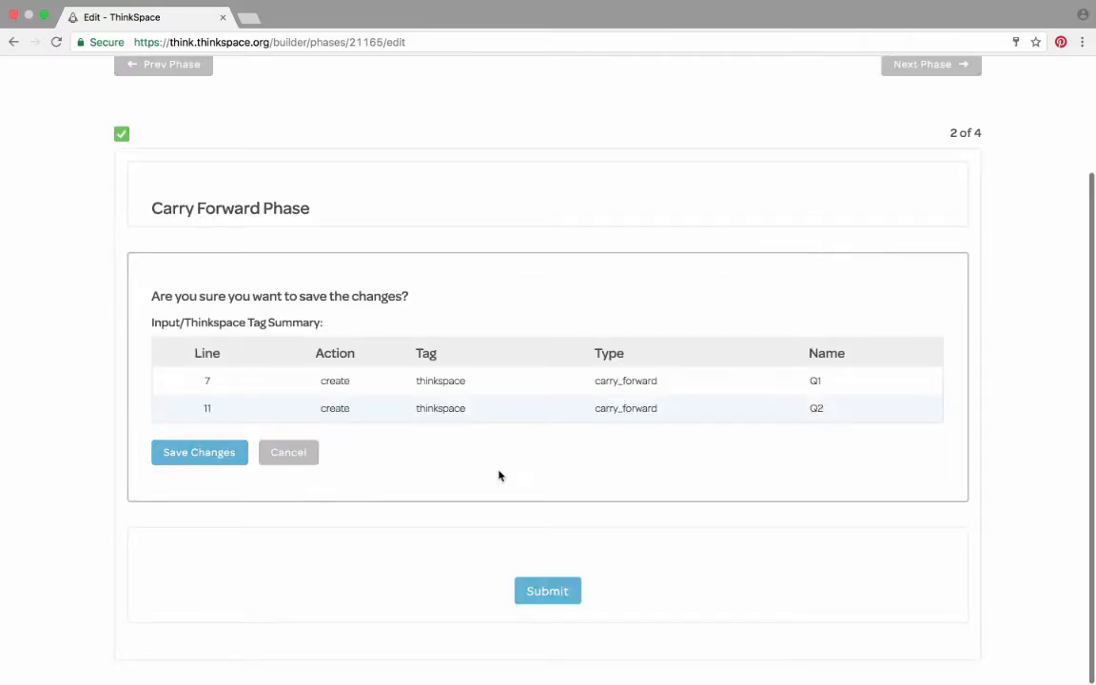
{"action": "left_click", "coordinate": [200, 455]}
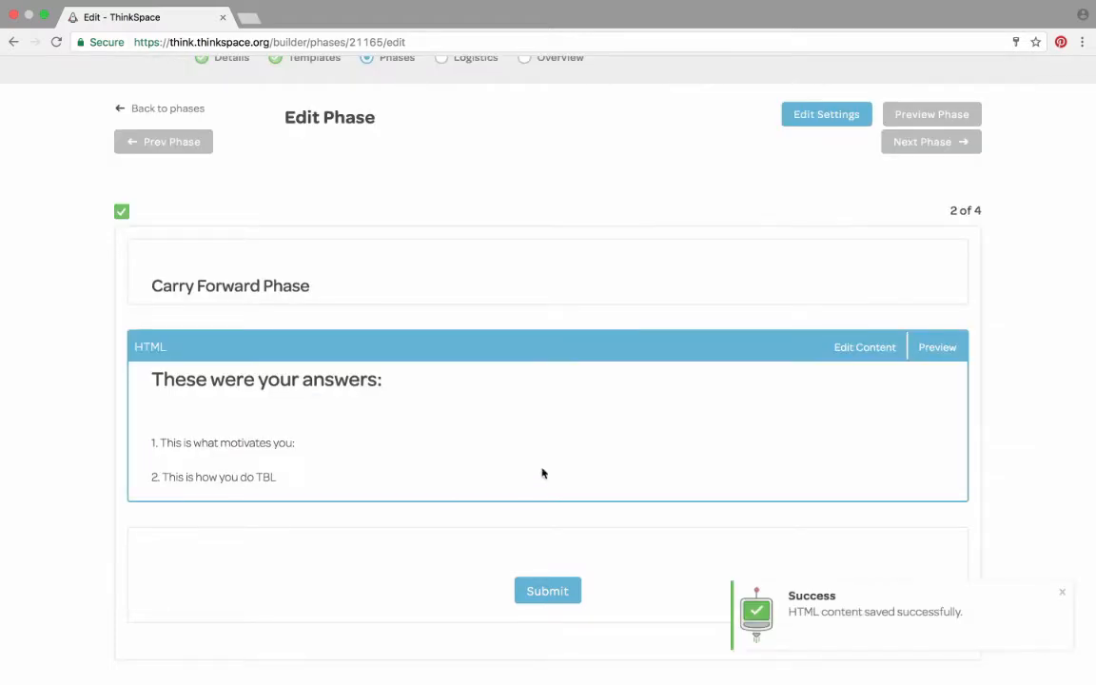
{"action": "left_click", "coordinate": [924, 114]}
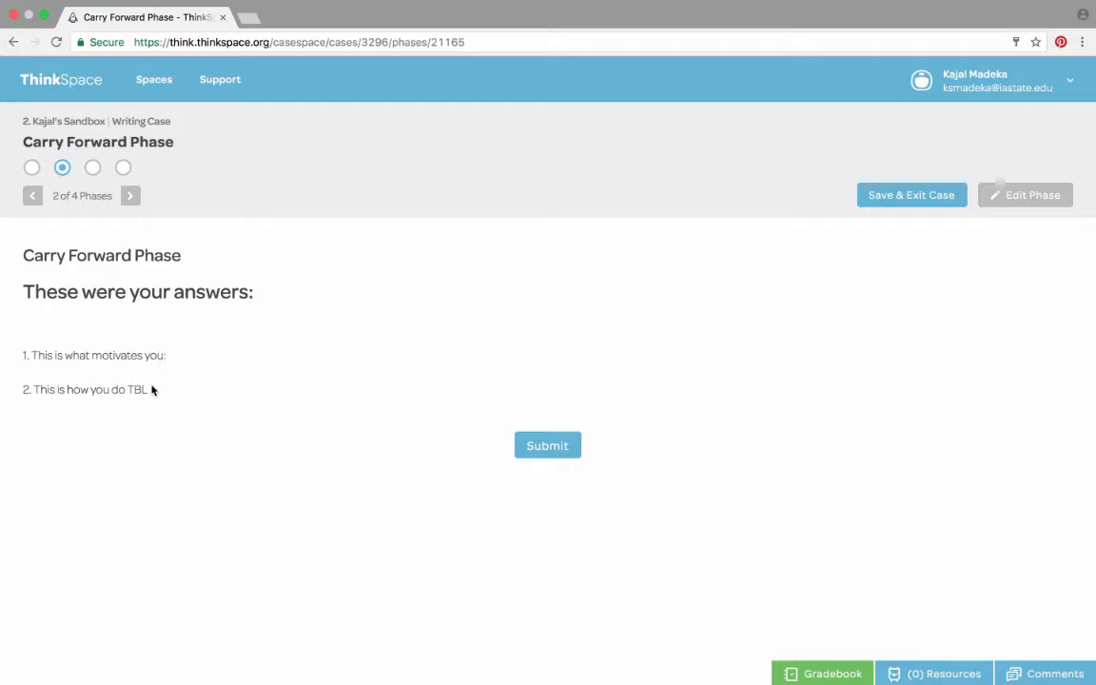
In the Writing Input phase, answer question 1 with "I do TBL because its very inspiring".
{"action": "left_click", "coordinate": [31, 167]}
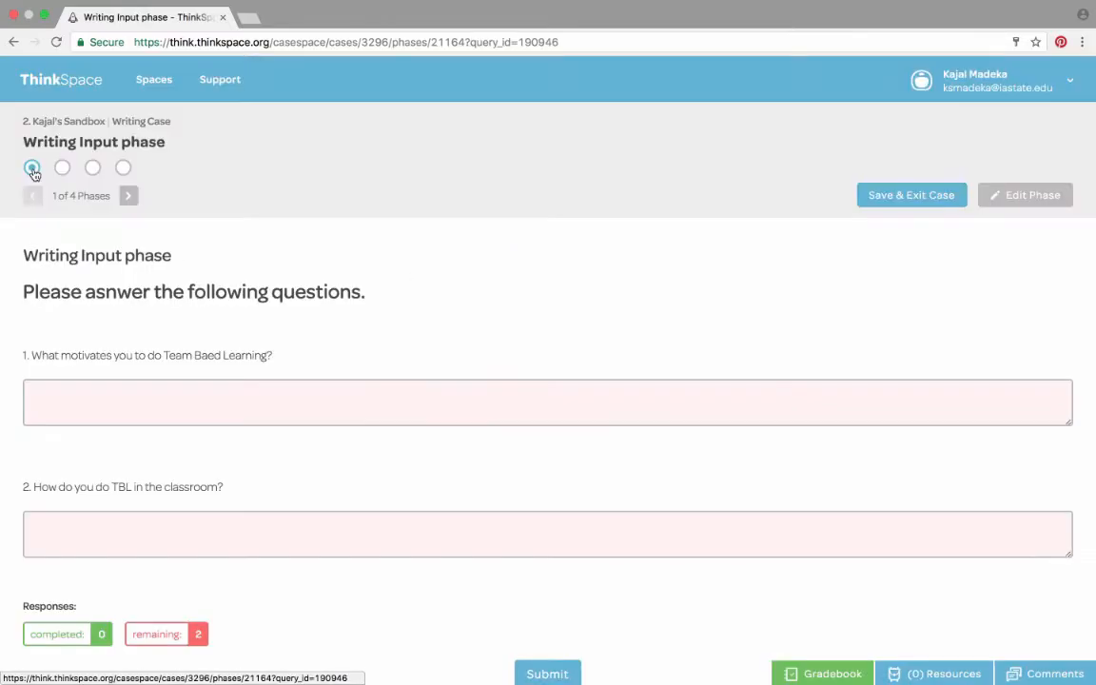
{"action": "left_click", "coordinate": [237, 391]}
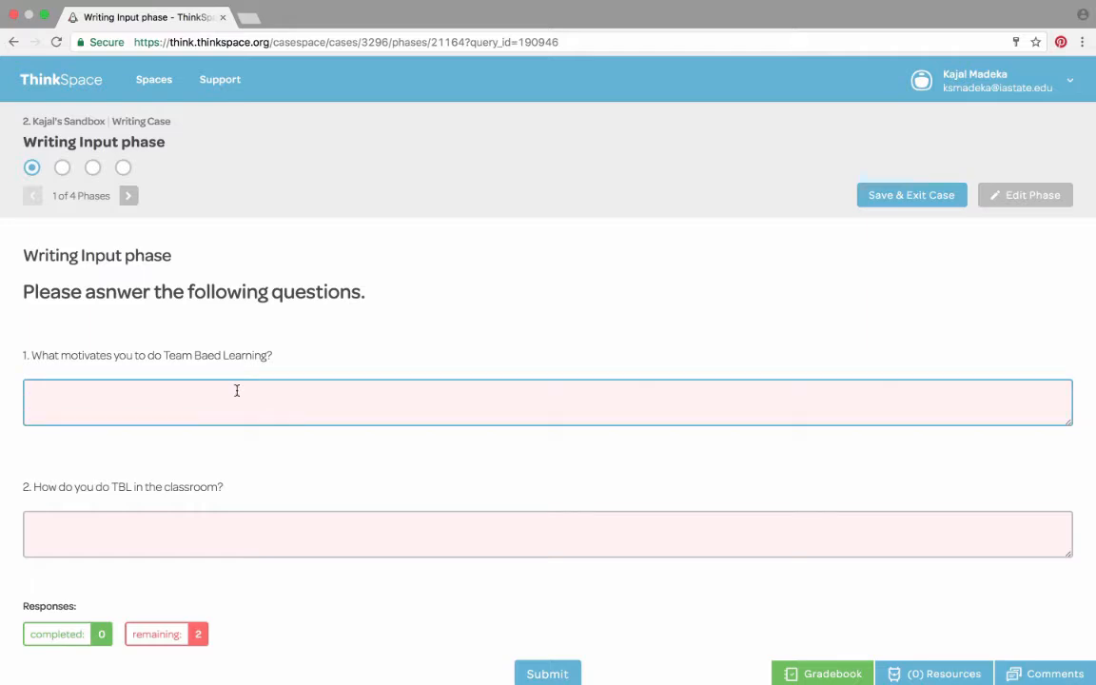
{"action": "type", "text": "I do TBL "}
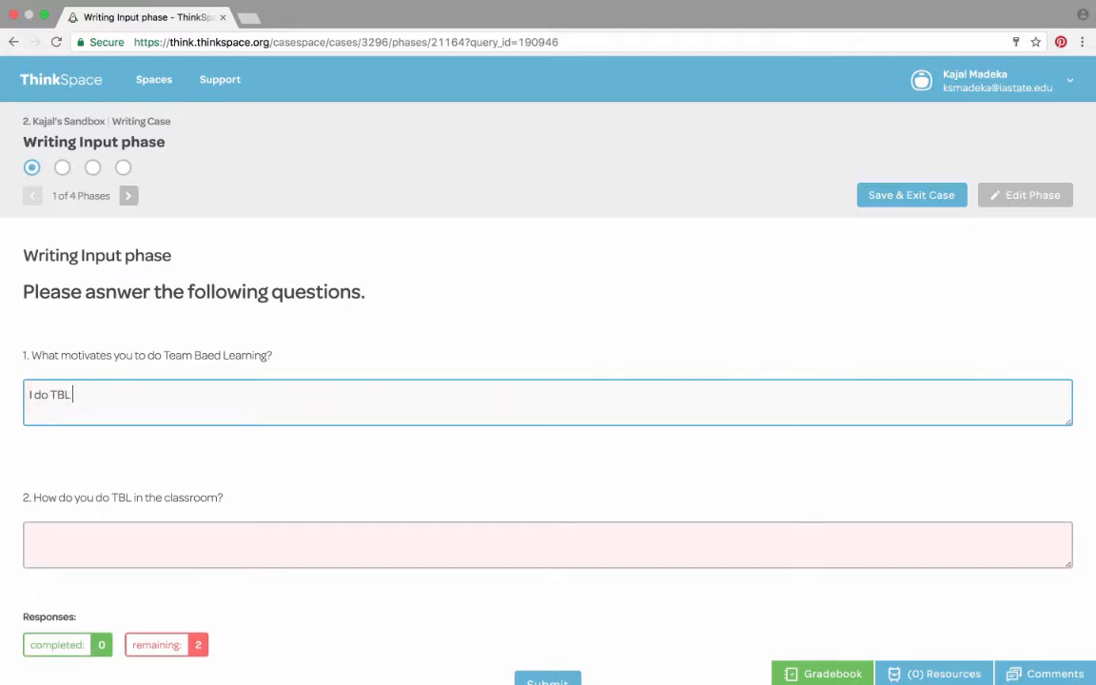
{"action": "type", "text": "because its very ins"}
{"action": "type", "text": "pirin"}
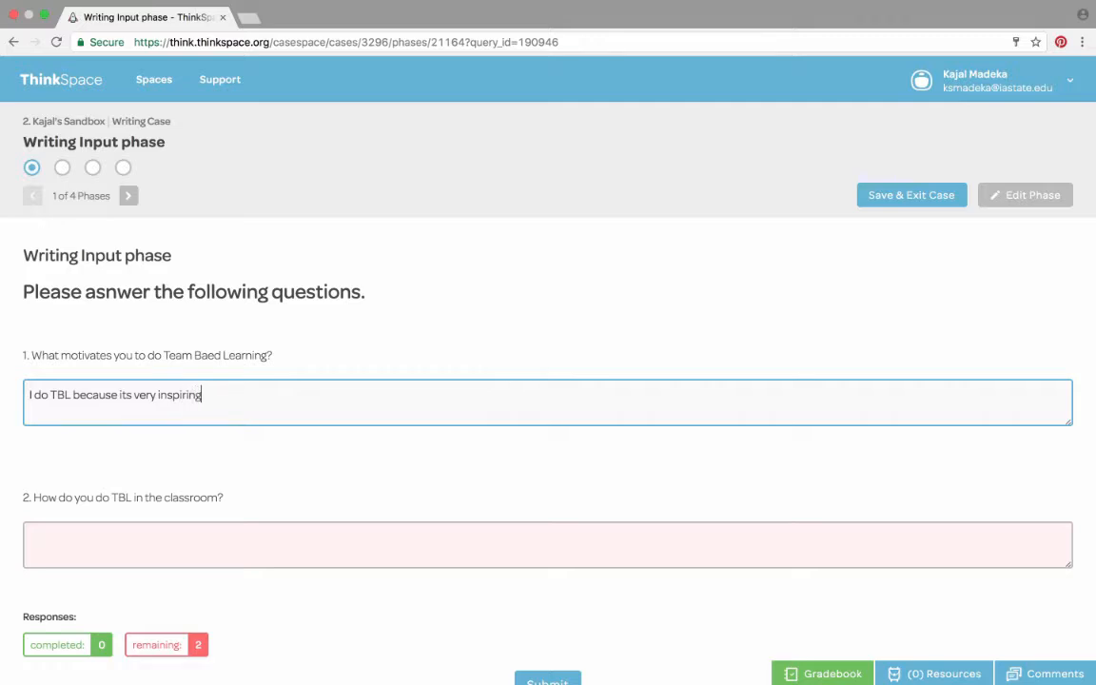
{"action": "type", "text": "g"}
Answer question 2 with "I do it ion groups of 6-7." and go to the Carry Forward Phase to view the carried answers.
{"action": "left_click", "coordinate": [196, 540]}
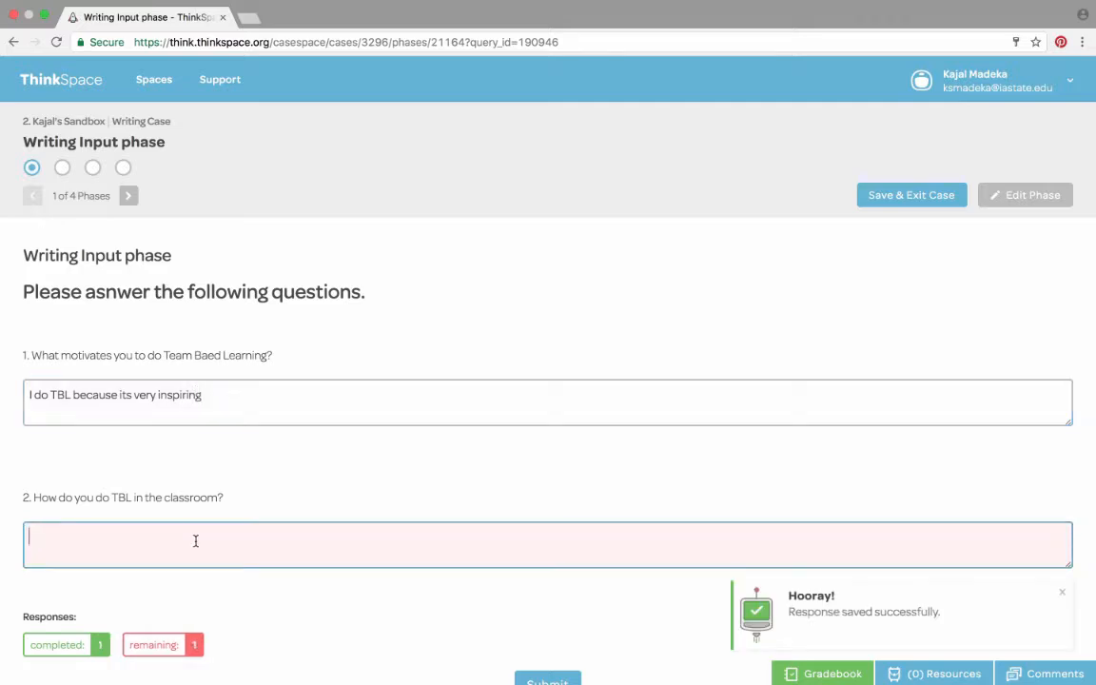
{"action": "type", "text": "I do"}
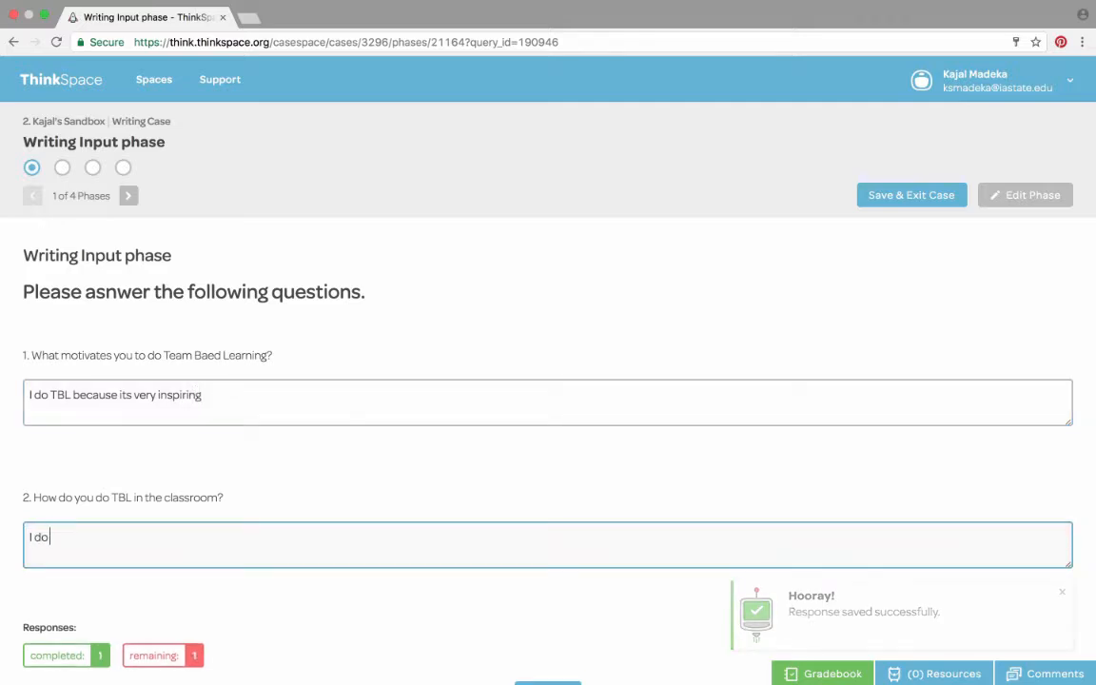
{"action": "type", "text": " it ion groups of"}
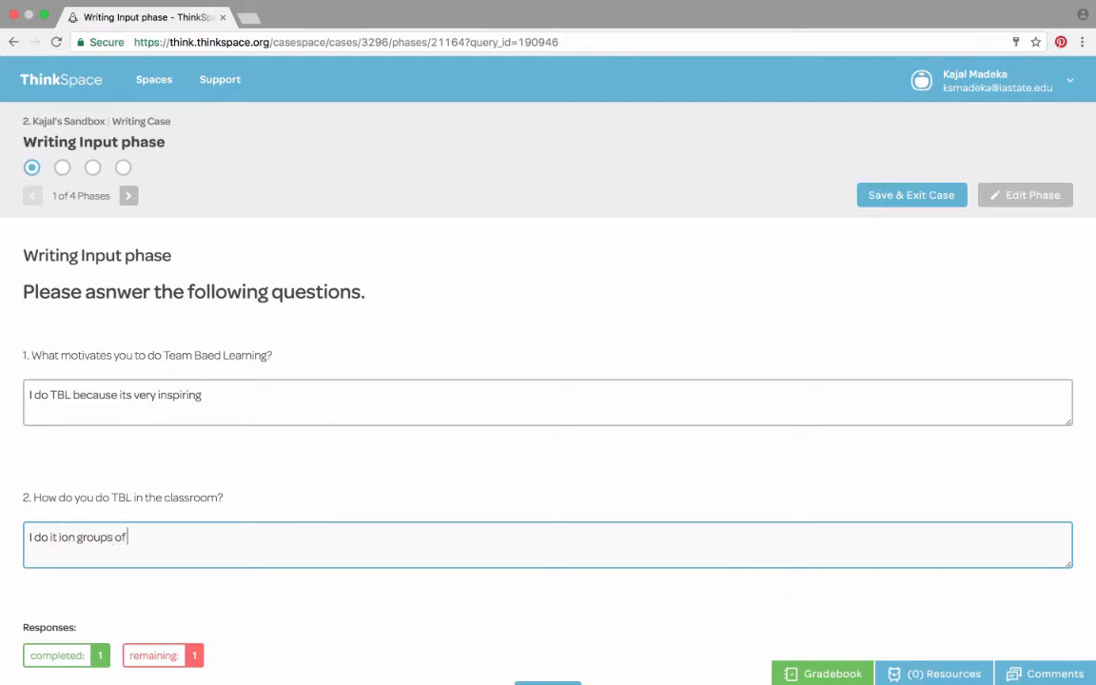
{"action": "type", "text": " 6-7."}
{"action": "scroll", "coordinate": [379, 521], "scroll_direction": "down", "scroll_amount": 2}
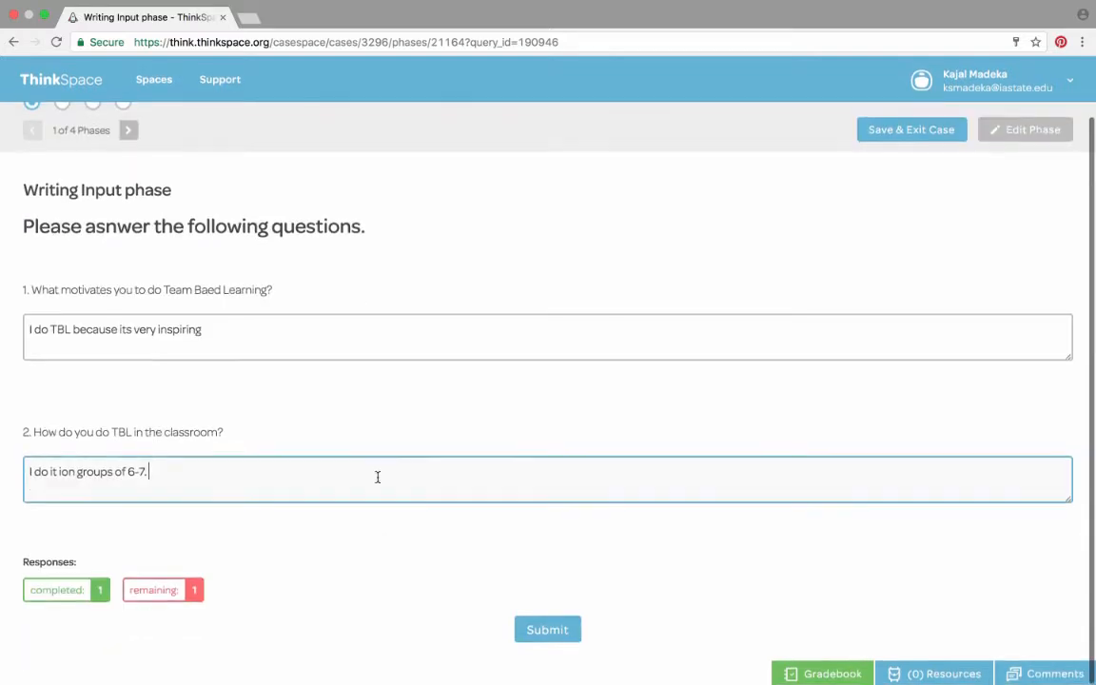
{"action": "scroll", "coordinate": [396, 380], "scroll_direction": "up", "scroll_amount": 2}
{"action": "left_click", "coordinate": [131, 196]}
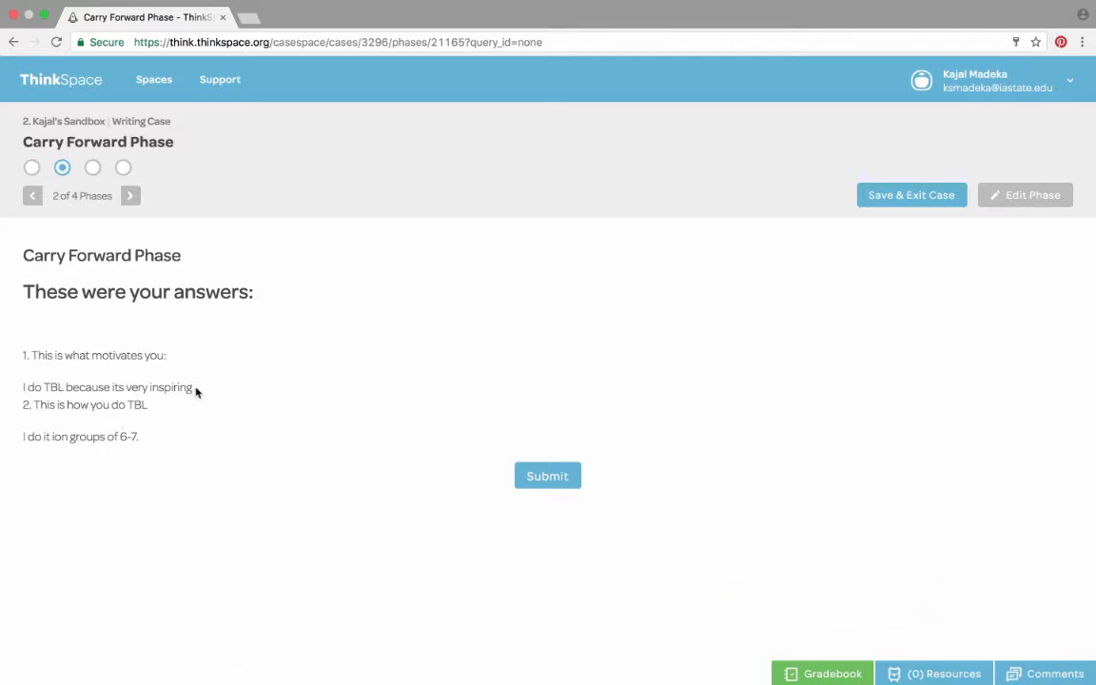
In the Carry Forward Phase content, make the line "1. This is what motivates you:" bold and add two blank lines before line 2.
{"action": "left_click", "coordinate": [1023, 200]}
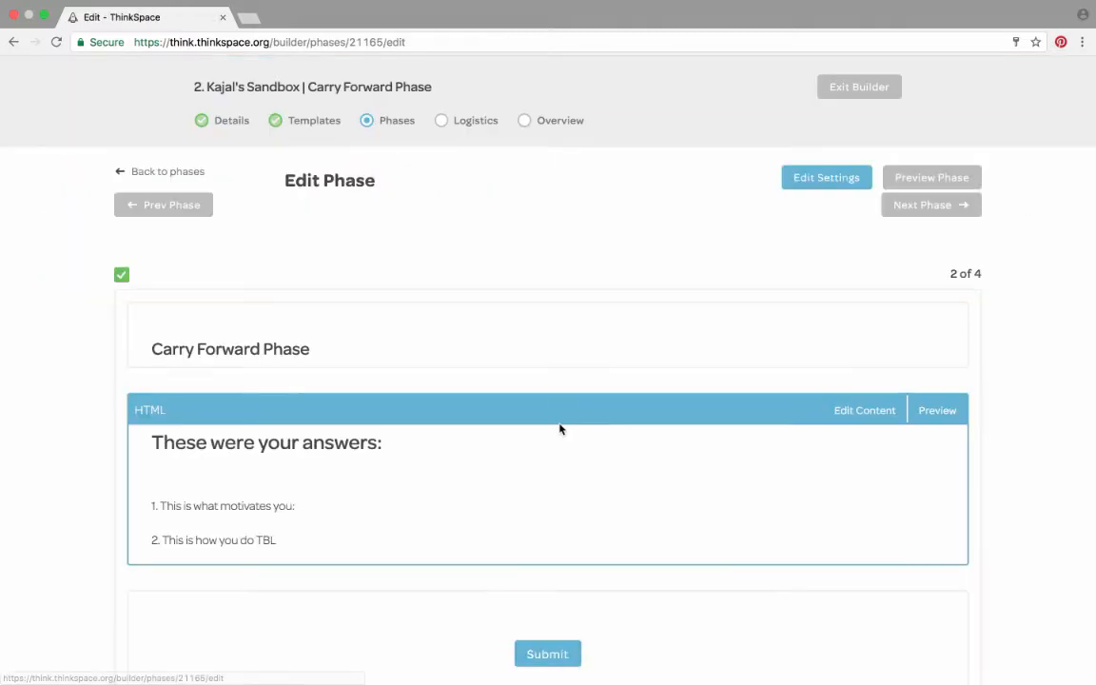
{"action": "left_click", "coordinate": [856, 412]}
{"action": "left_click_drag", "start_coordinate": [303, 616], "coordinate": [152, 616]}
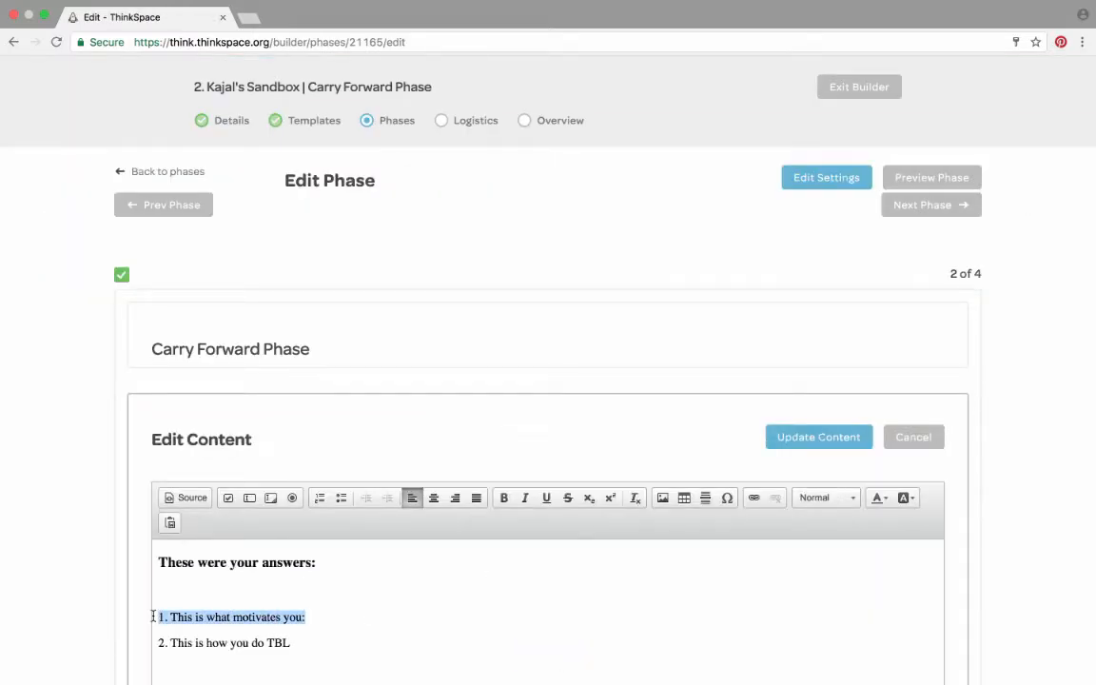
{"action": "left_click", "coordinate": [503, 497]}
{"action": "left_click", "coordinate": [160, 641]}
{"action": "key", "text": "Return"}
{"action": "key", "text": "Return"}
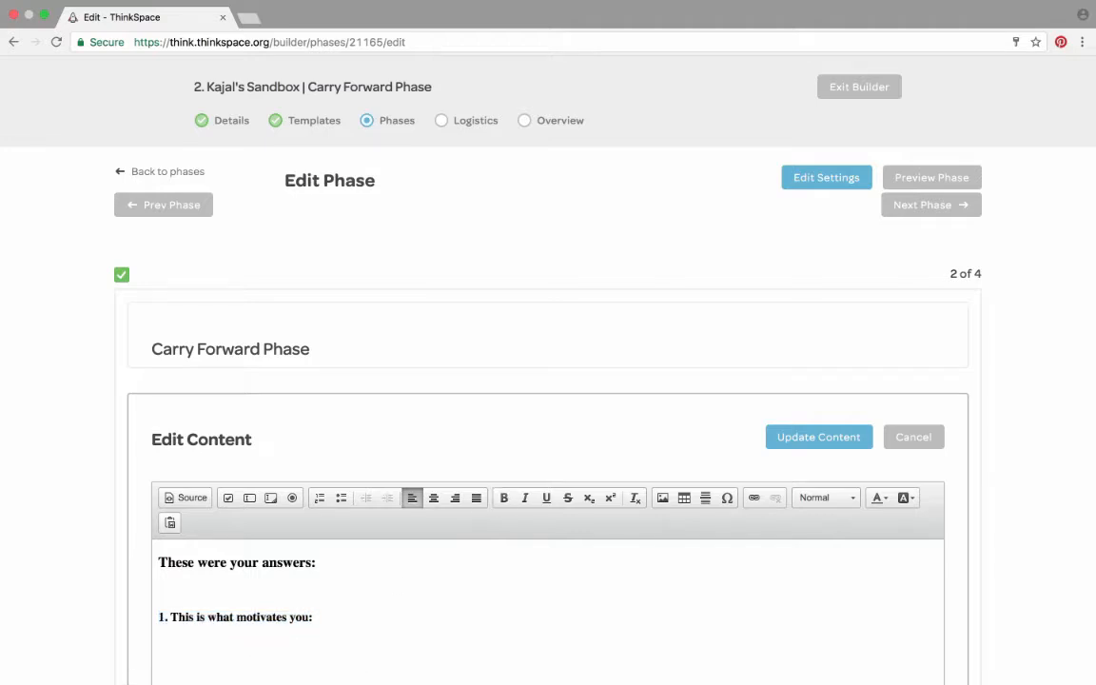
Make the line "2. This is how you do TBL" bold.
{"action": "scroll", "coordinate": [244, 655], "scroll_direction": "down", "scroll_amount": 5}
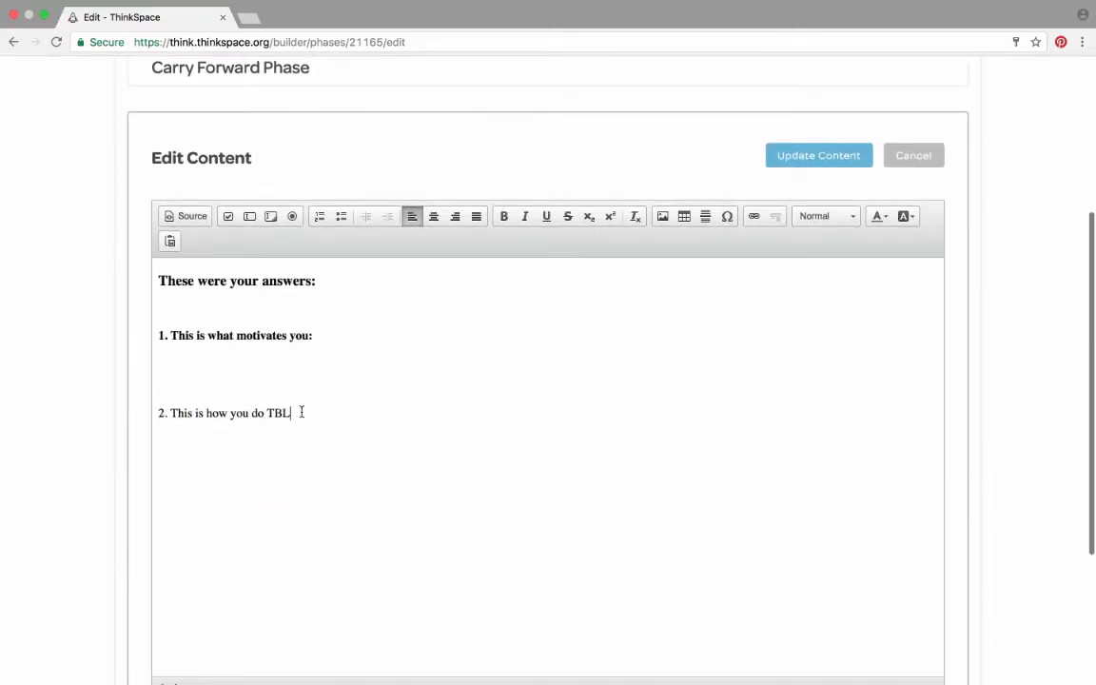
{"action": "left_click_drag", "start_coordinate": [300, 412], "coordinate": [153, 413]}
{"action": "left_click", "coordinate": [505, 218]}
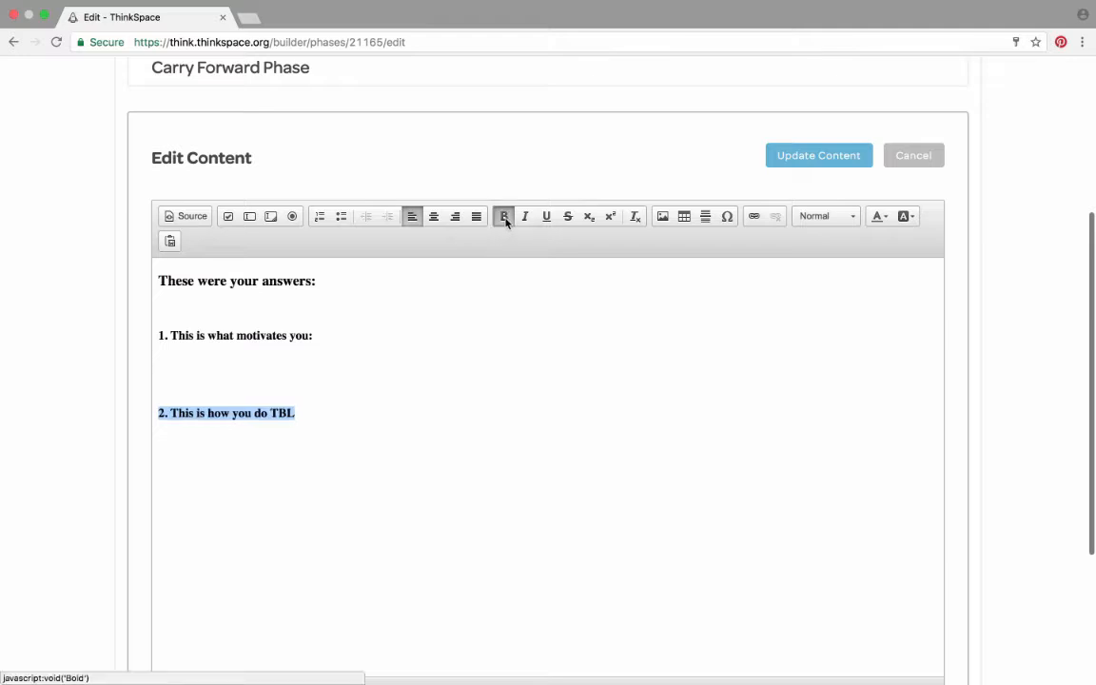
Update the content, save the formatting changes, and preview the Carry Forward Phase.
{"action": "left_click", "coordinate": [820, 158]}
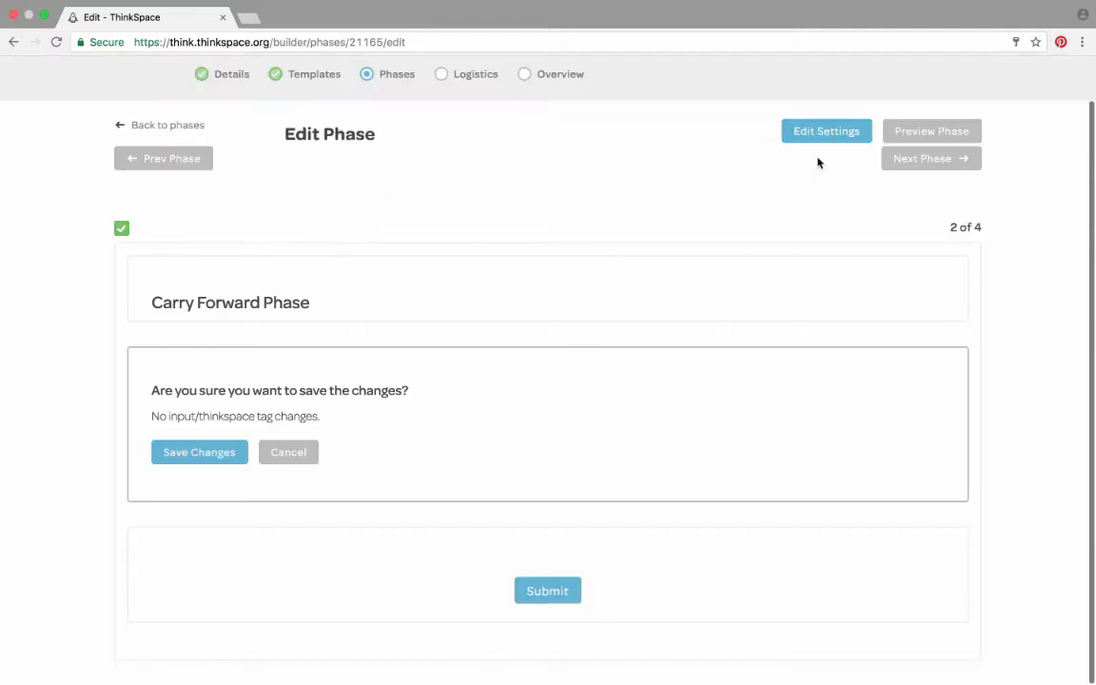
{"action": "left_click", "coordinate": [215, 455]}
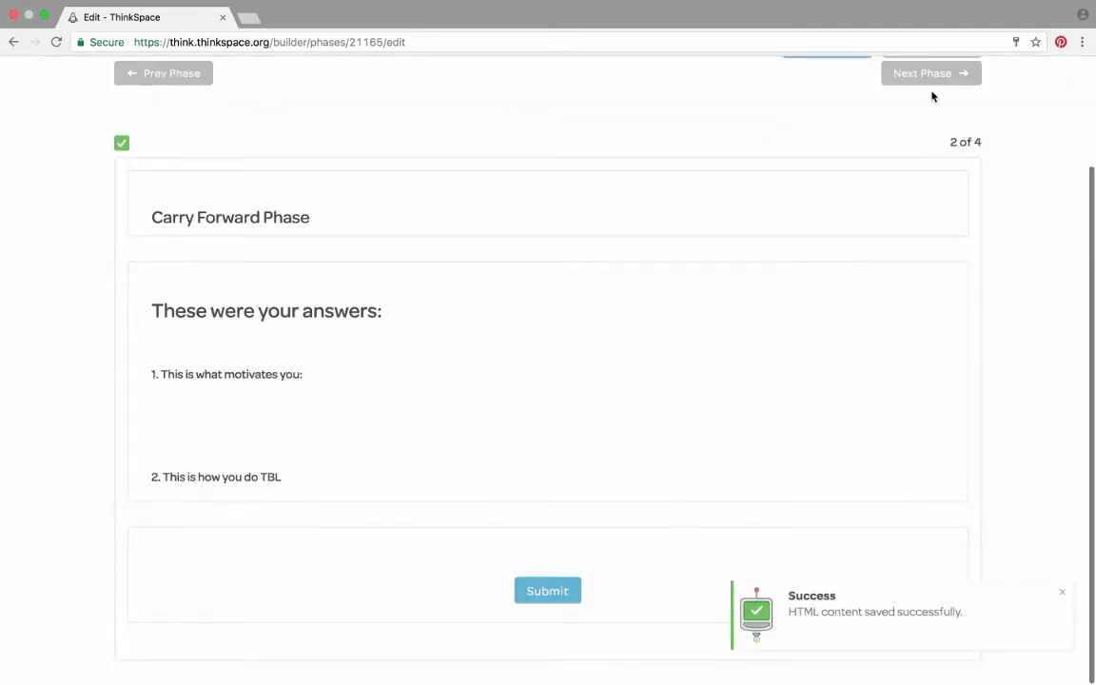
{"action": "scroll", "coordinate": [930, 133], "scroll_direction": "up", "scroll_amount": 1}
{"action": "left_click", "coordinate": [911, 107]}
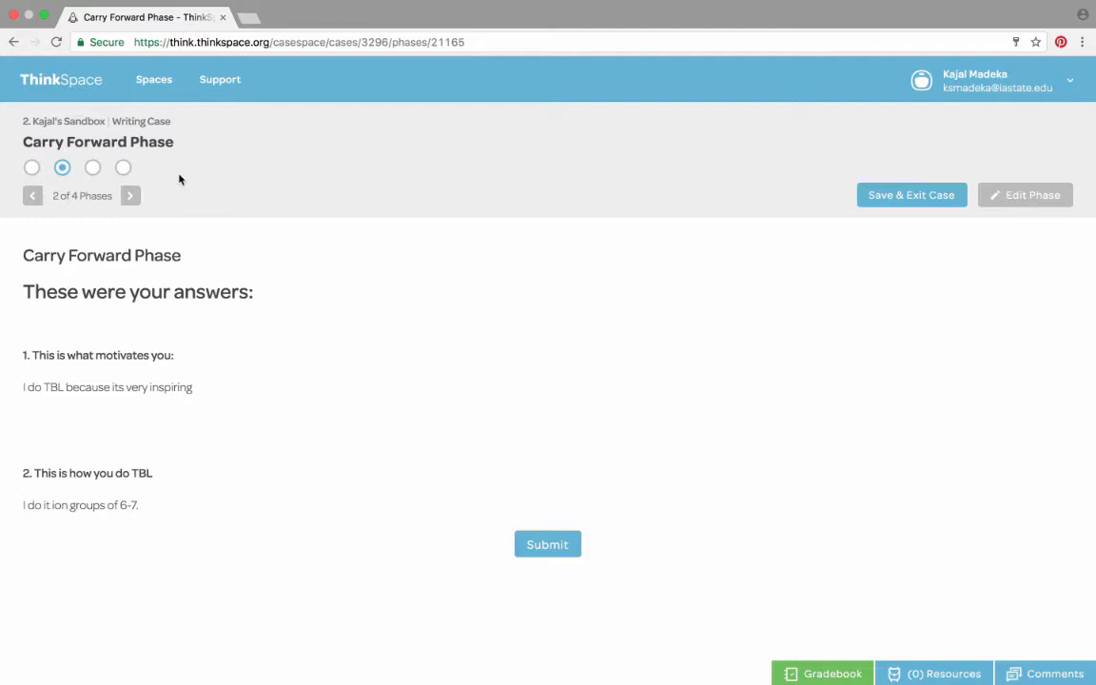
Return to the case's phase list and add a new phase from the One Column (HTML with Student File Upload) template.
{"action": "left_click", "coordinate": [1020, 204]}
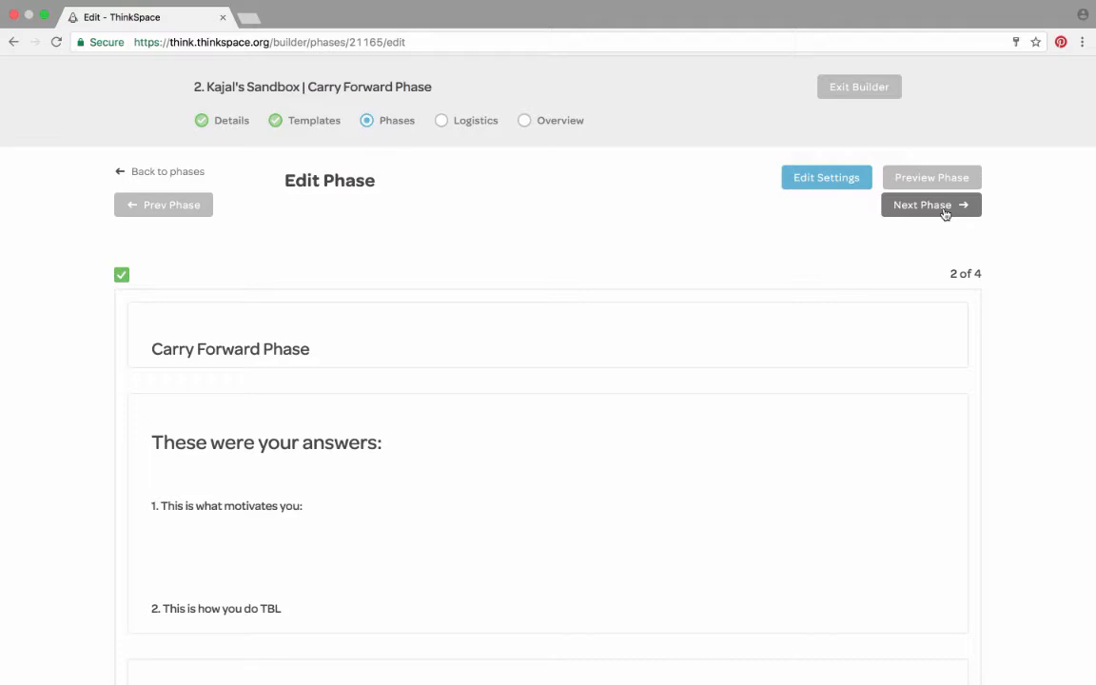
{"action": "scroll", "coordinate": [437, 184], "scroll_direction": "down", "scroll_amount": 1}
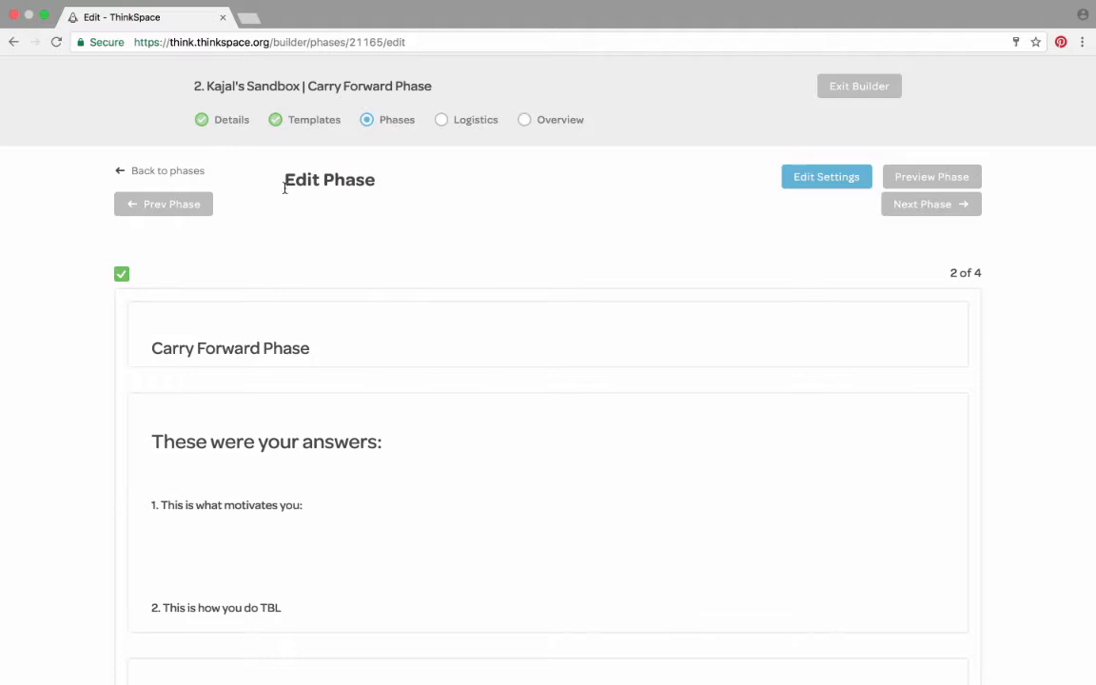
{"action": "left_click", "coordinate": [183, 172]}
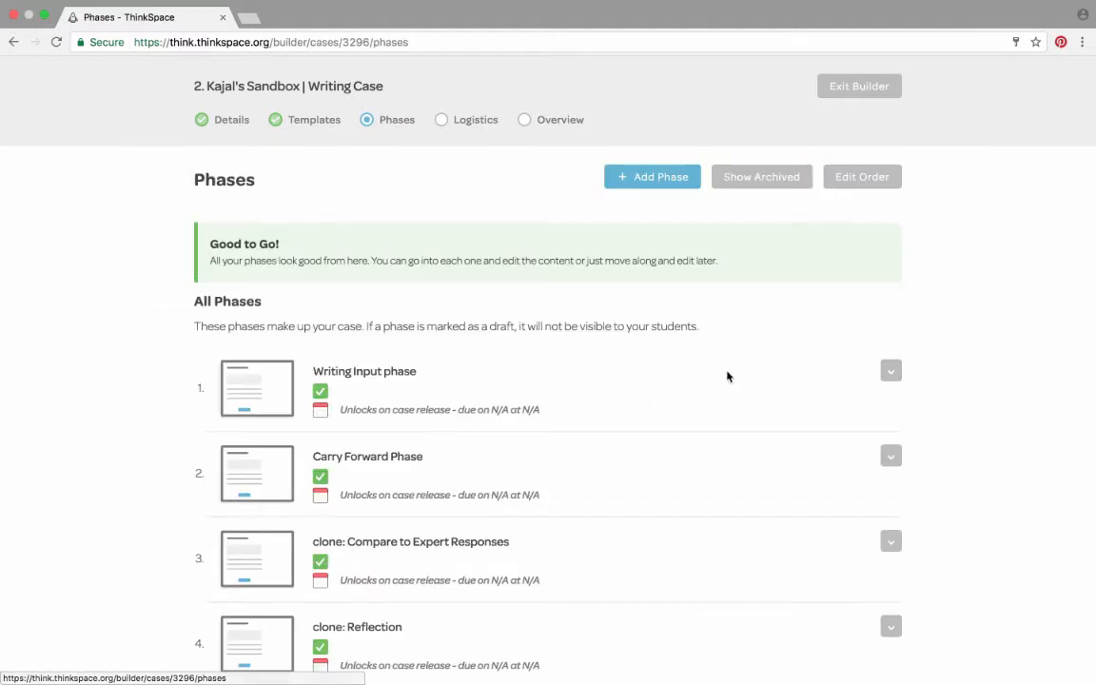
{"action": "left_click", "coordinate": [630, 179]}
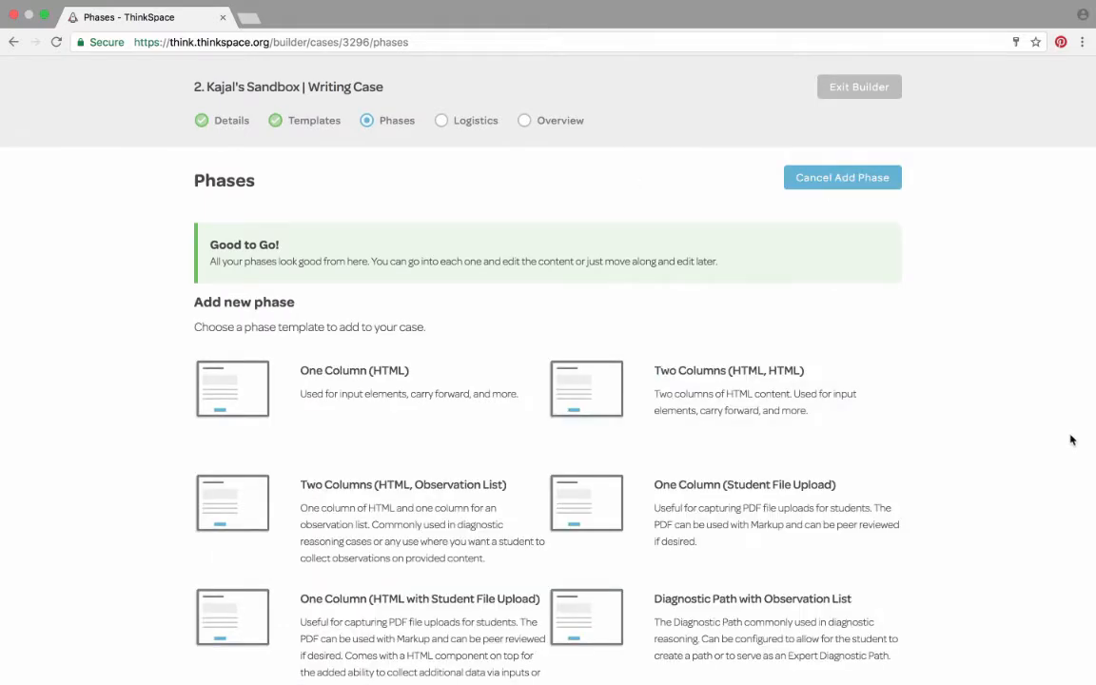
{"action": "scroll", "coordinate": [1044, 433], "scroll_direction": "down", "scroll_amount": 2}
{"action": "scroll", "coordinate": [1043, 433], "scroll_direction": "down", "scroll_amount": 3}
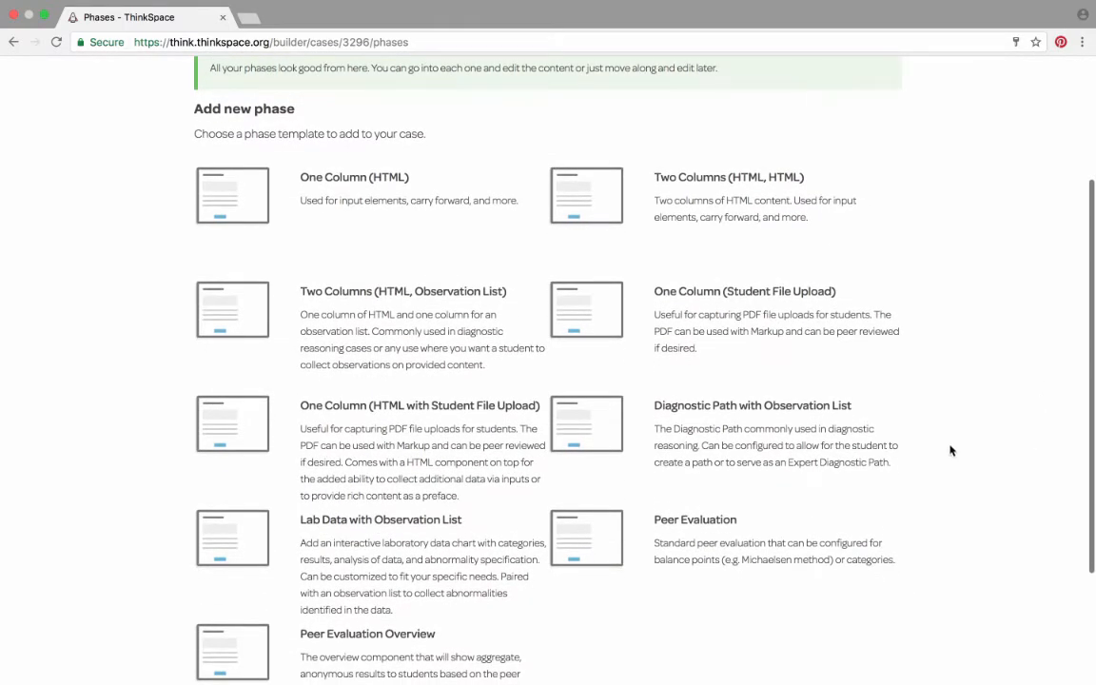
{"action": "left_click", "coordinate": [343, 436]}
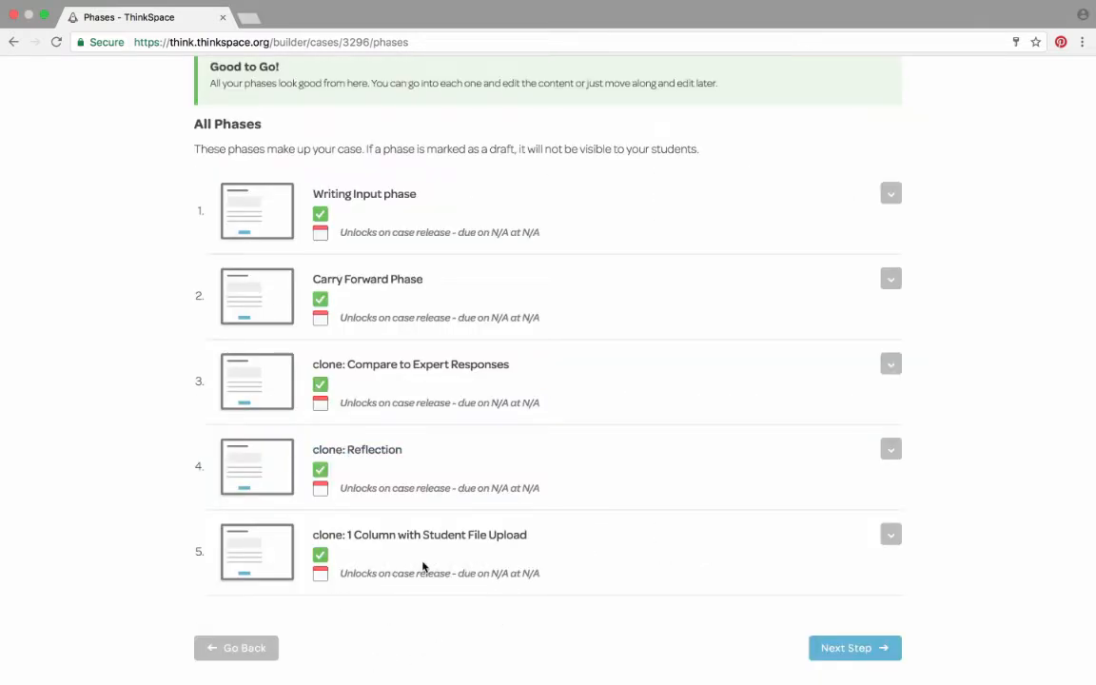
Reorder the phases so that "clone: 1 Column with Student File Upload" comes third, after the Carry Forward Phase, and save the order.
{"action": "scroll", "coordinate": [424, 567], "scroll_direction": "up", "scroll_amount": 1}
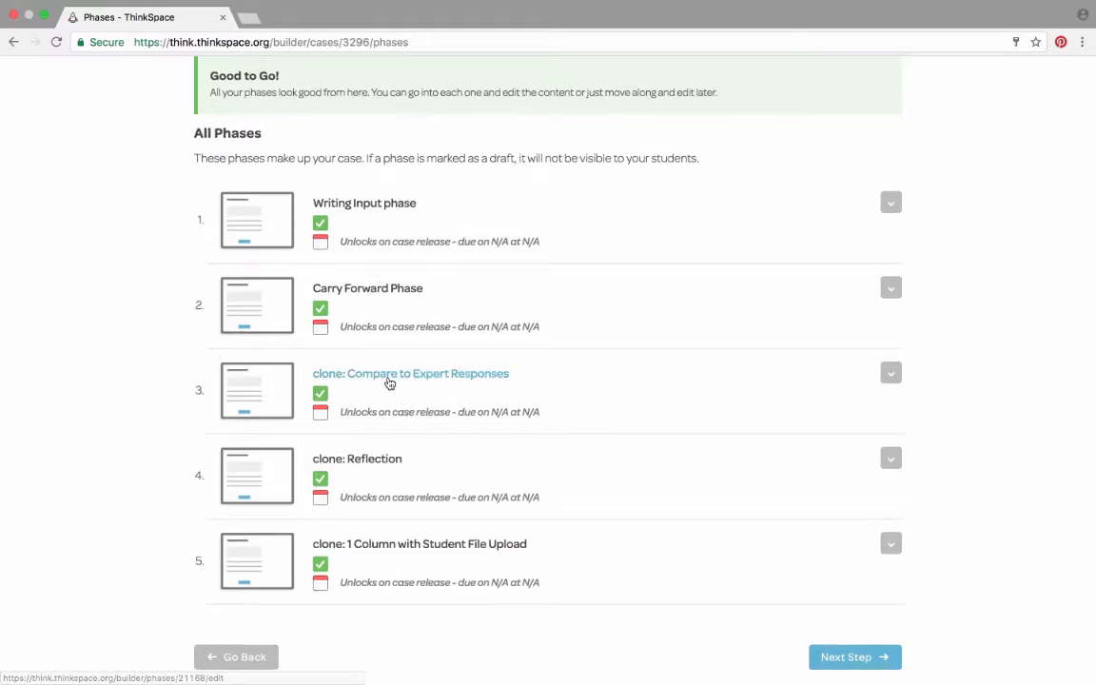
{"action": "scroll", "coordinate": [768, 362], "scroll_direction": "up", "scroll_amount": 5}
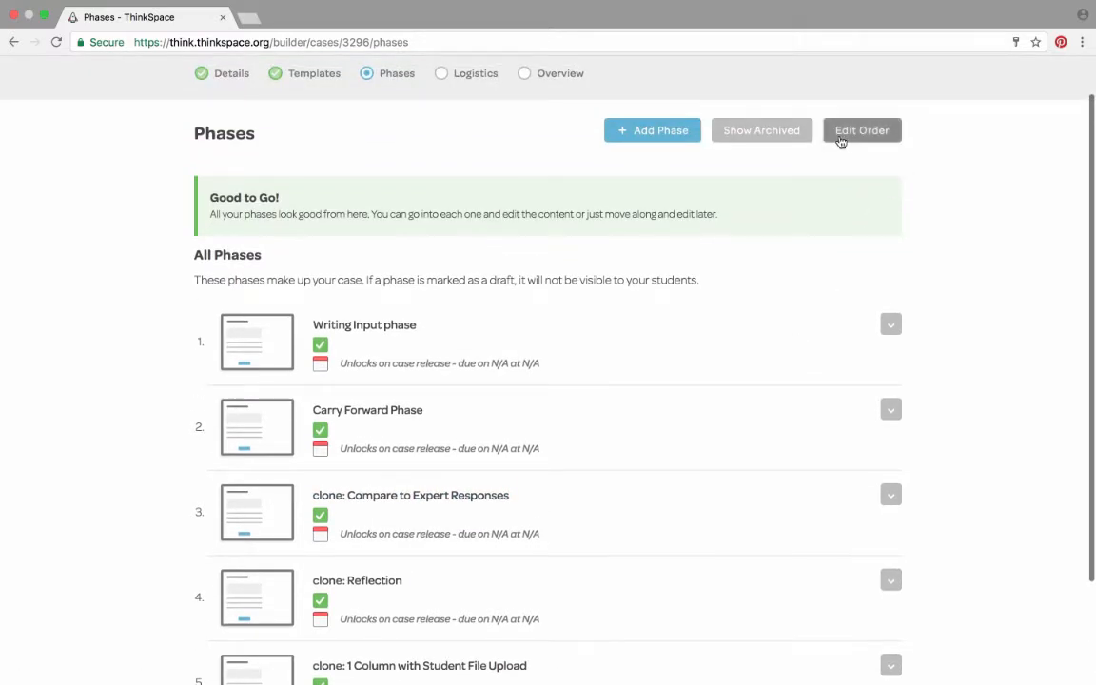
{"action": "left_click", "coordinate": [850, 132]}
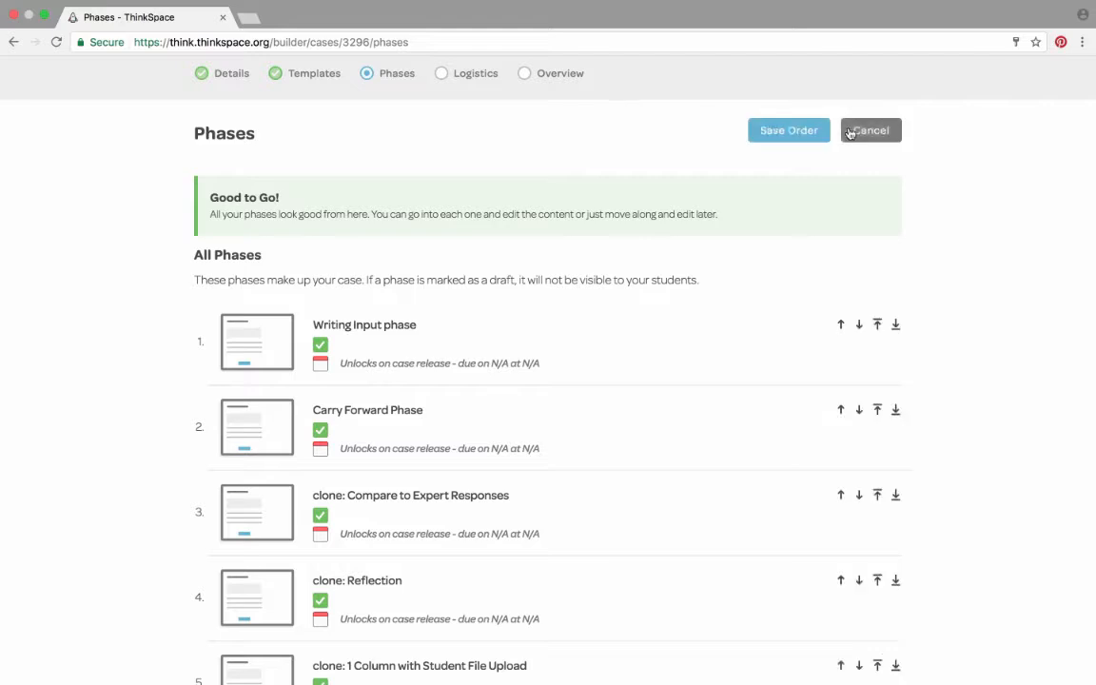
{"action": "scroll", "coordinate": [947, 456], "scroll_direction": "down", "scroll_amount": 5}
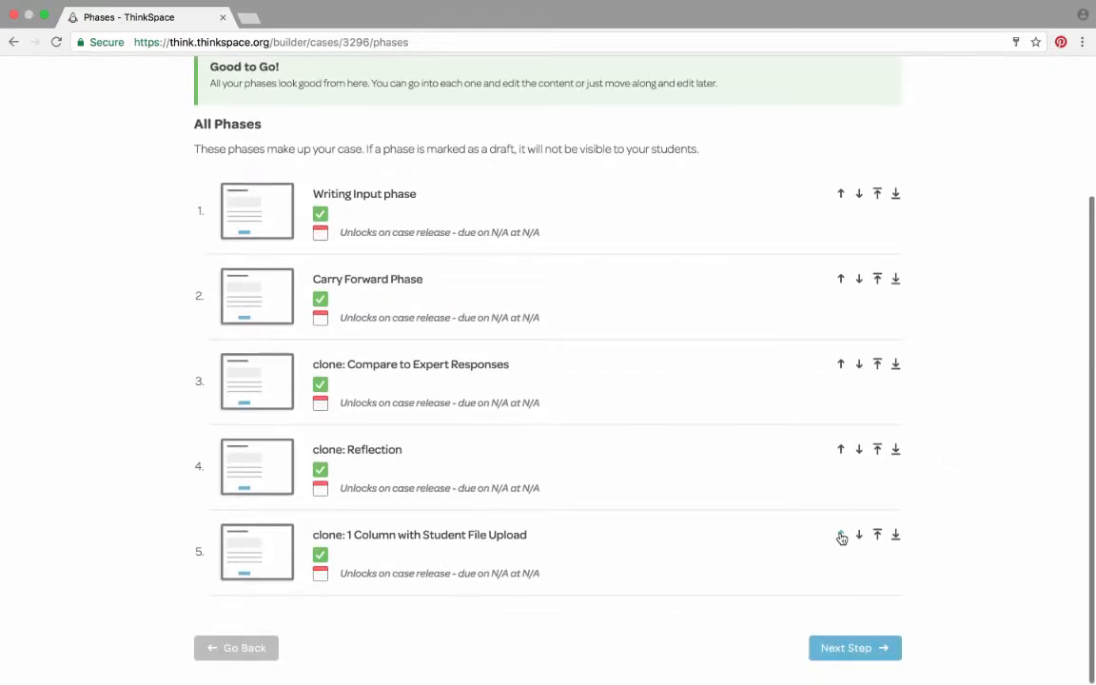
{"action": "left_click", "coordinate": [840, 533]}
{"action": "left_click", "coordinate": [840, 448]}
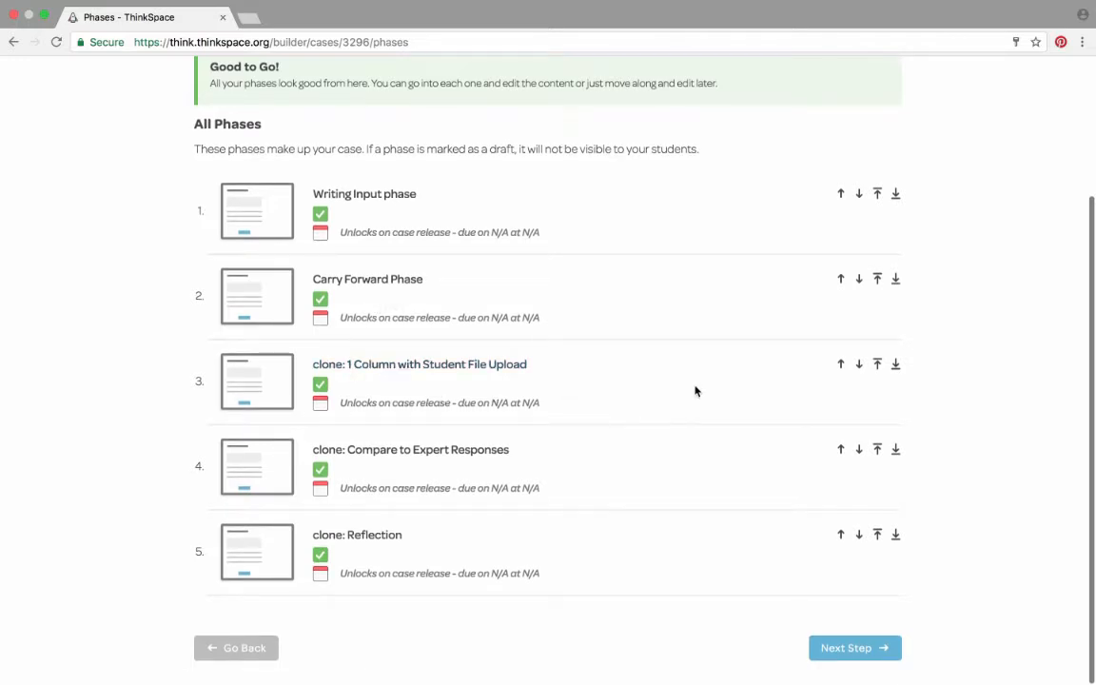
{"action": "scroll", "coordinate": [694, 389], "scroll_direction": "up", "scroll_amount": 3}
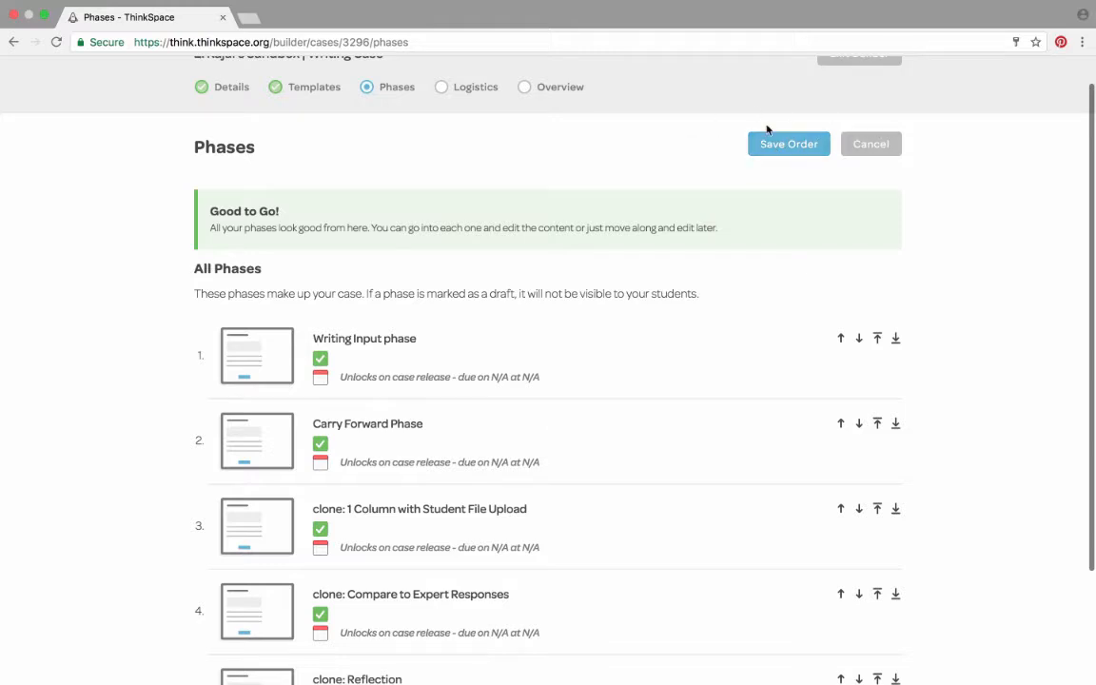
{"action": "left_click", "coordinate": [787, 147]}
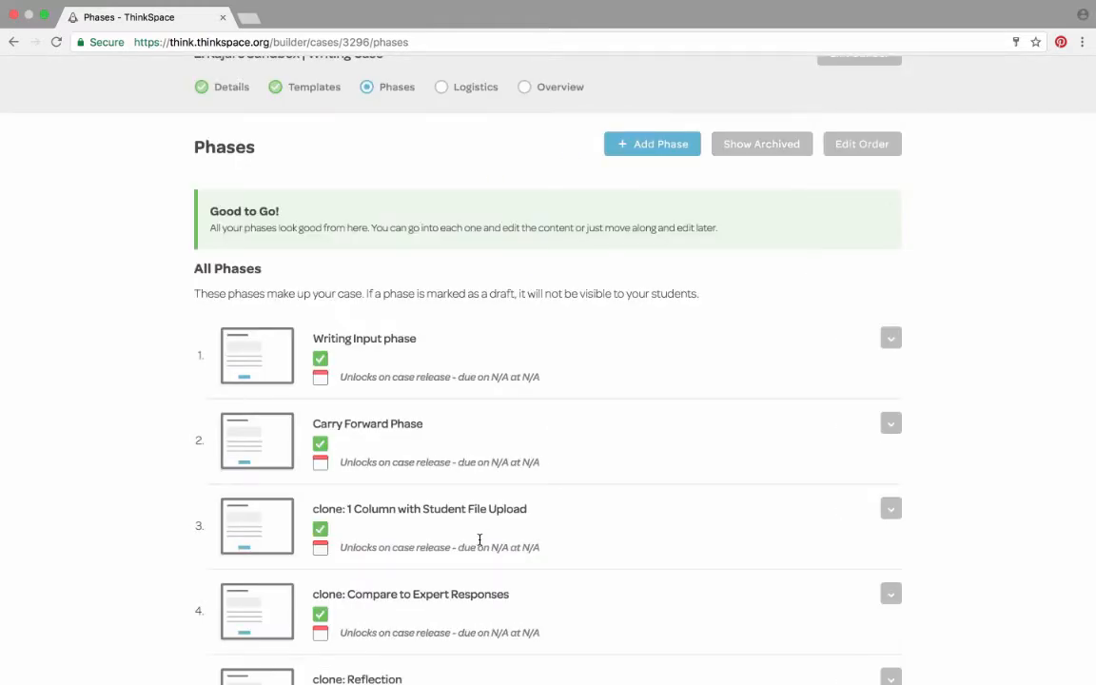
Open the "clone: 1 Column with Student File Upload" phase and change its title to "Student File Upload".
{"action": "left_click", "coordinate": [428, 515]}
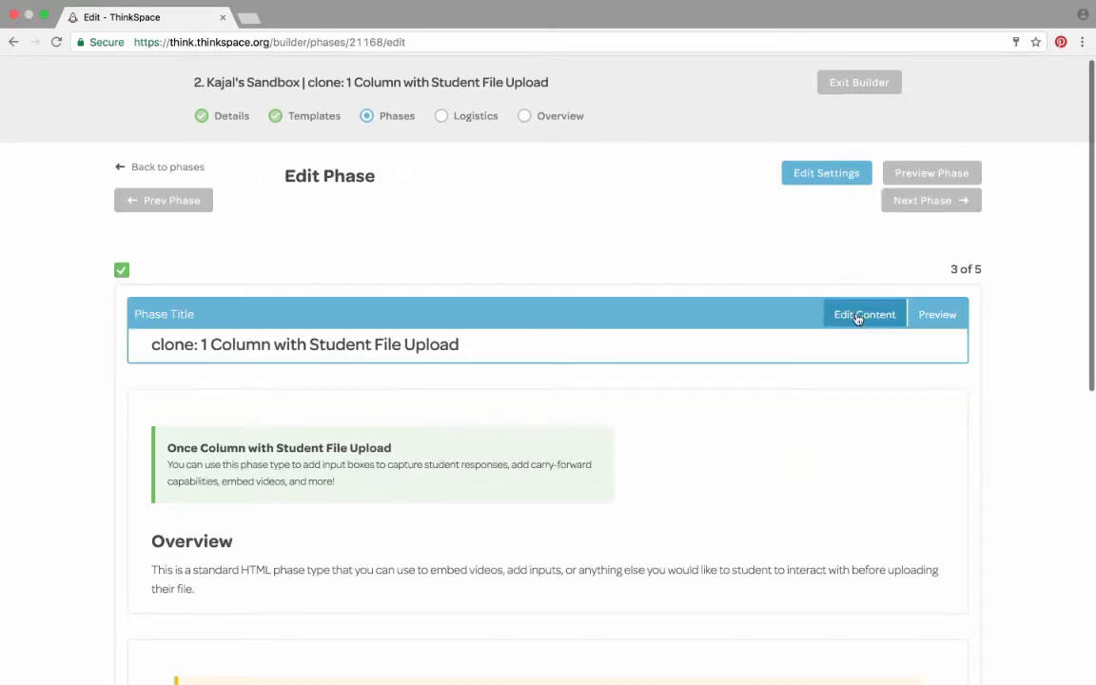
{"action": "left_click", "coordinate": [868, 313]}
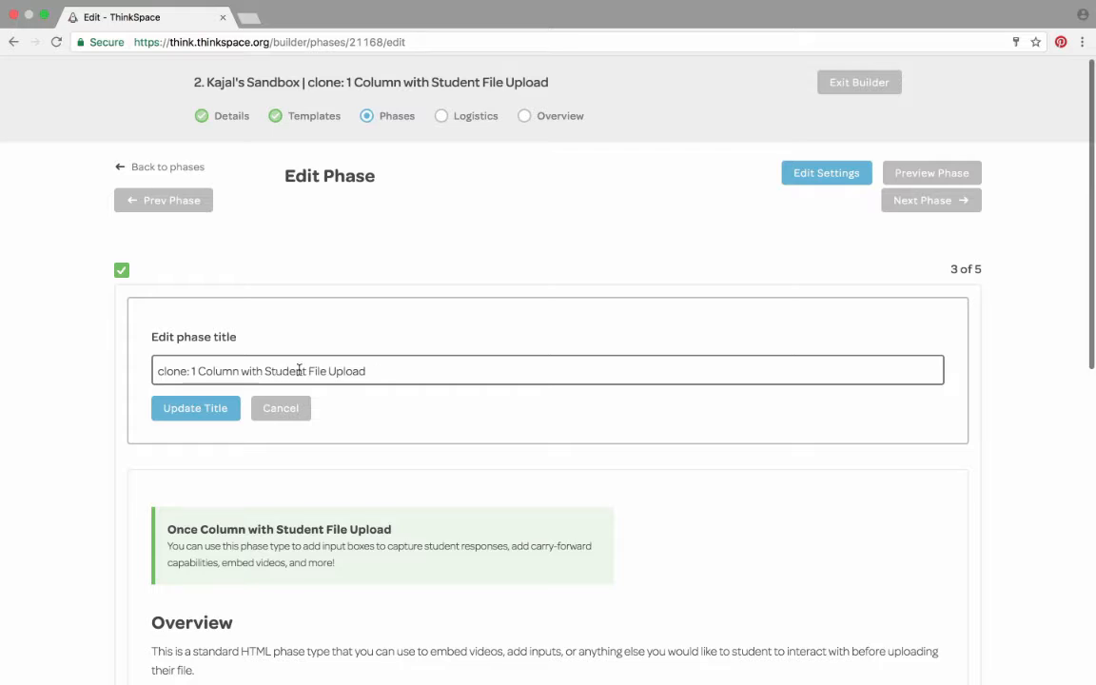
{"action": "left_click_drag", "start_coordinate": [260, 371], "coordinate": [120, 370]}
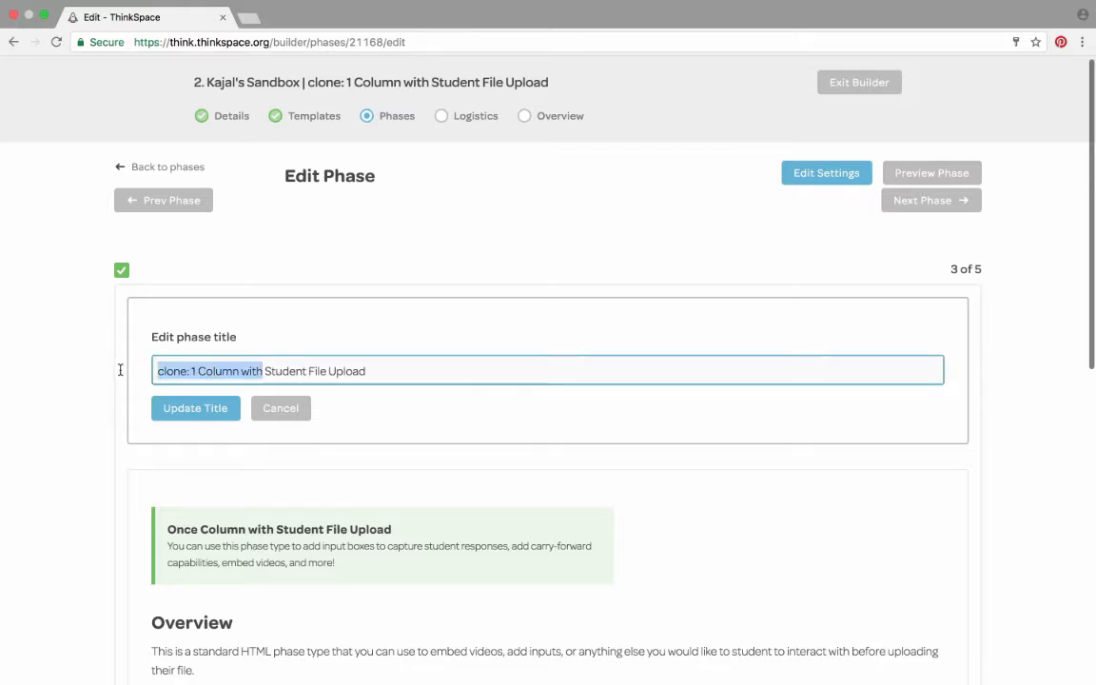
{"action": "key", "text": "BackSpace"}
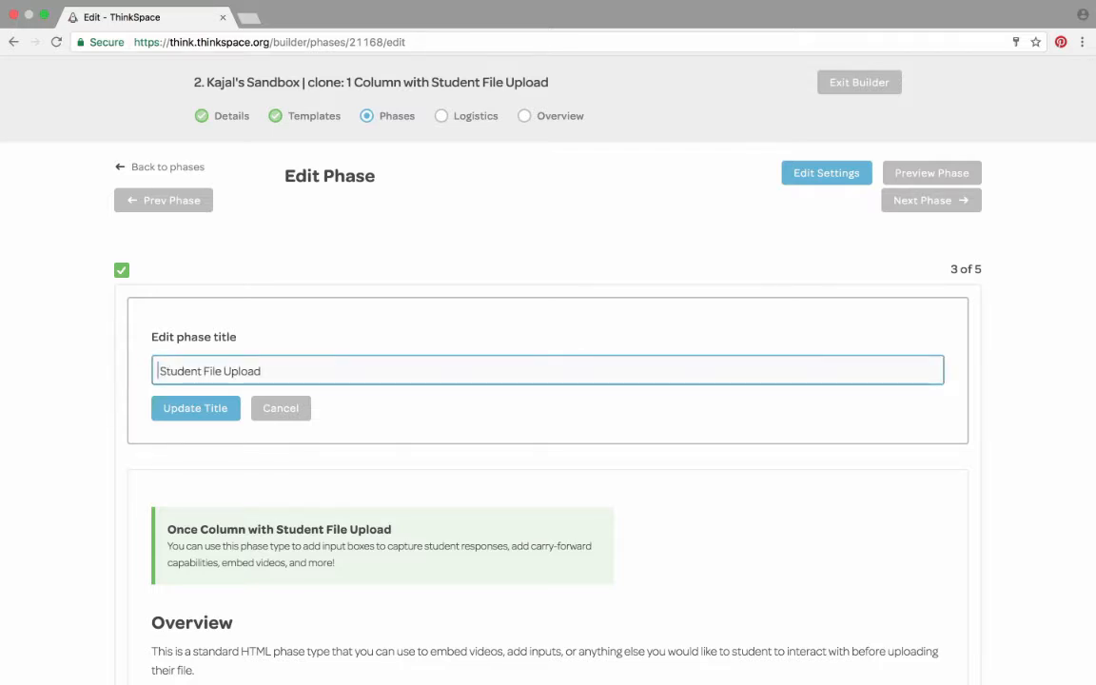
{"action": "left_click", "coordinate": [198, 409]}
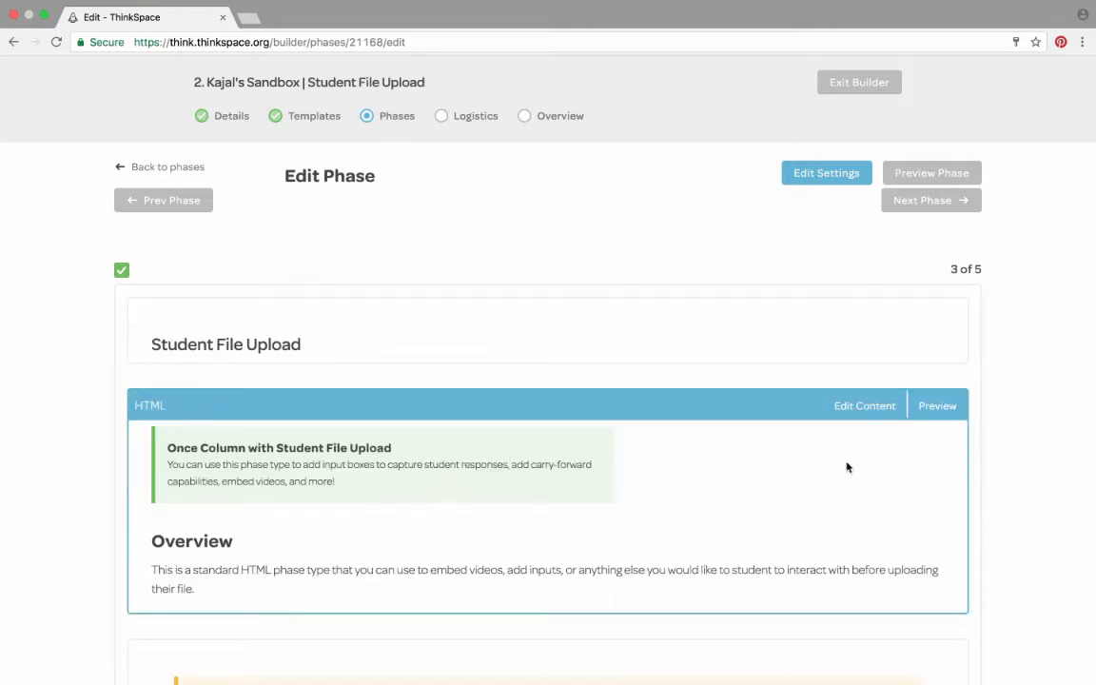
Preview the Student File Upload phase and examine its overview, default instructions, and PDF upload area.
{"action": "scroll", "coordinate": [868, 447], "scroll_direction": "down", "scroll_amount": 2}
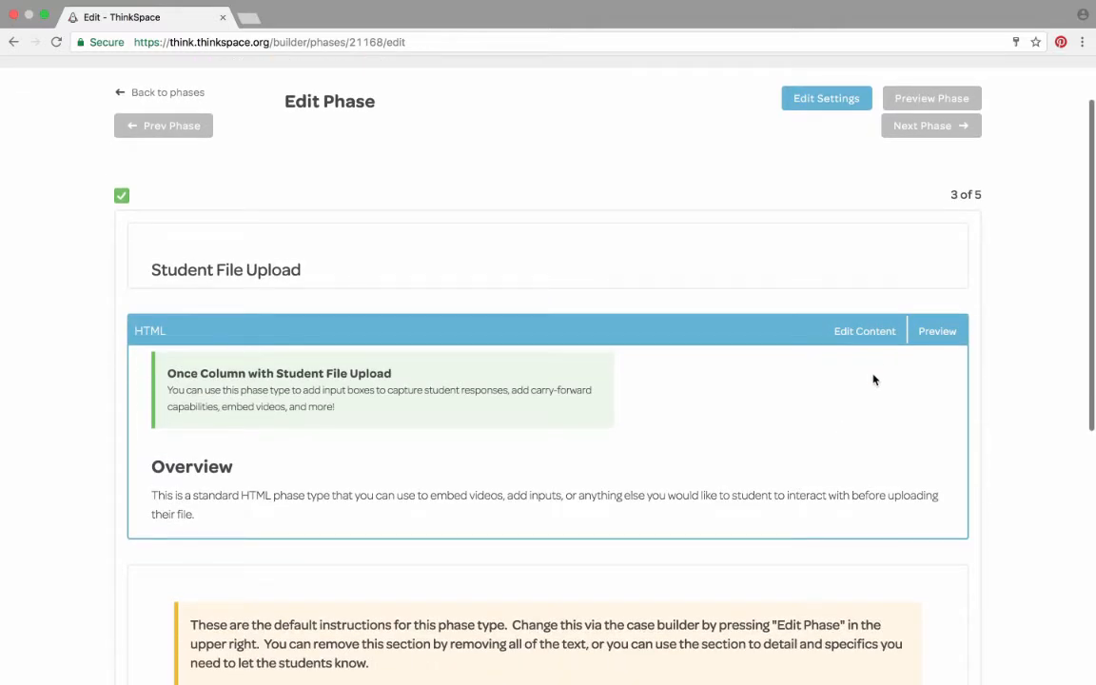
{"action": "scroll", "coordinate": [875, 362], "scroll_direction": "up", "scroll_amount": 2}
{"action": "left_click", "coordinate": [933, 181]}
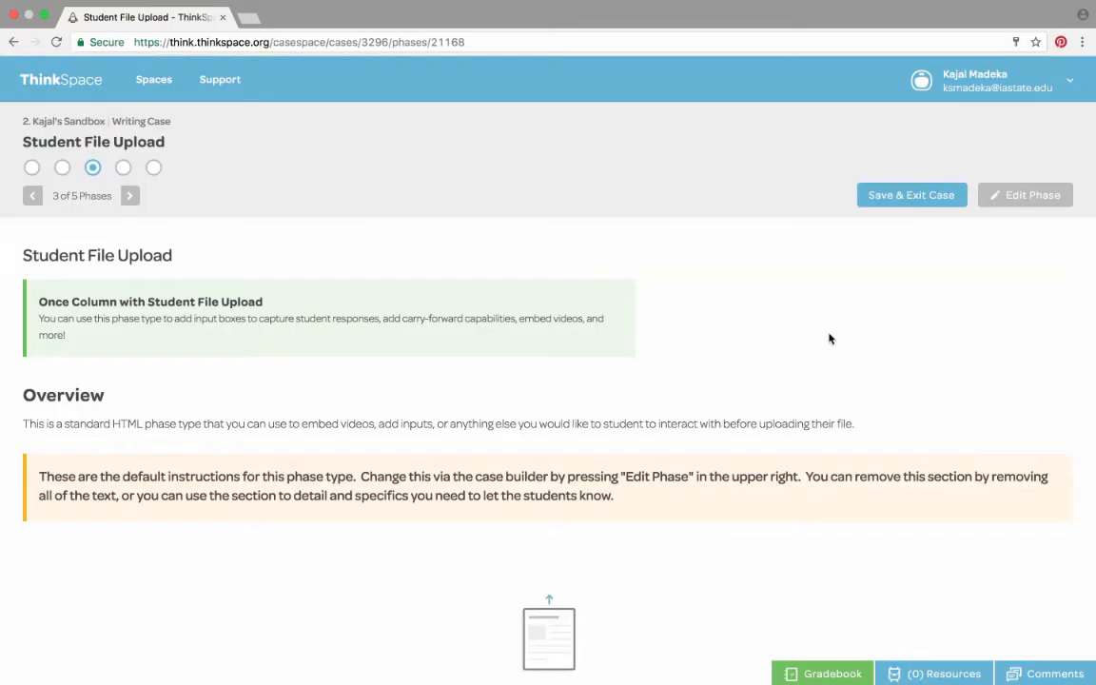
{"action": "scroll", "coordinate": [124, 198], "scroll_direction": "down", "scroll_amount": 1}
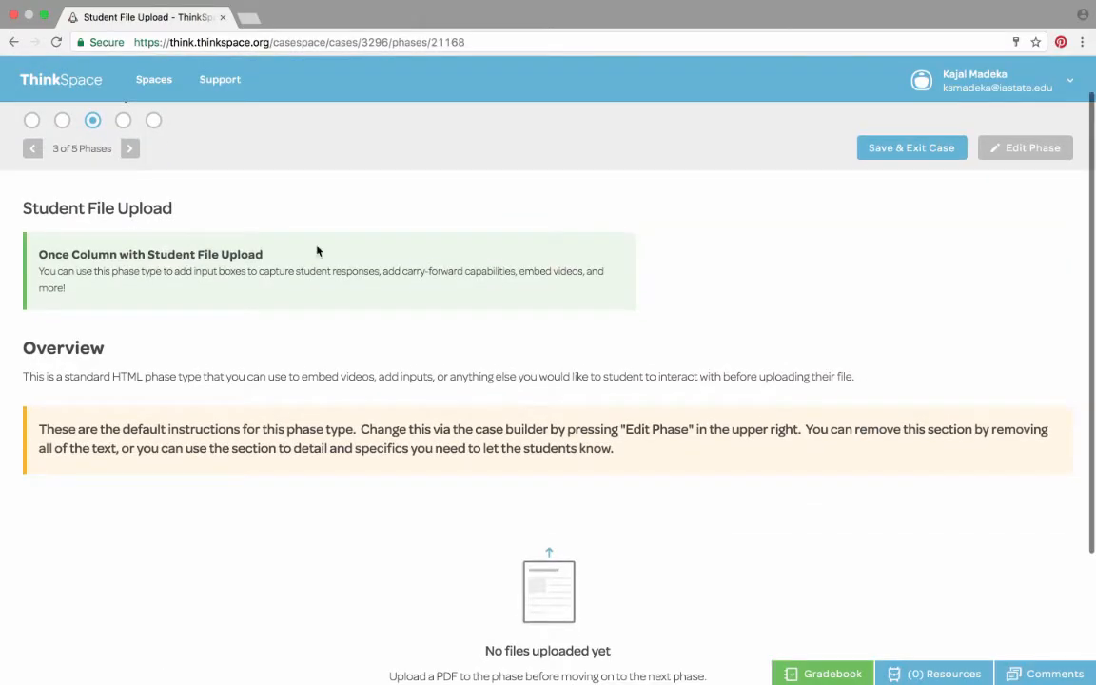
{"action": "scroll", "coordinate": [316, 460], "scroll_direction": "down", "scroll_amount": 1}
{"action": "scroll", "coordinate": [317, 460], "scroll_direction": "down", "scroll_amount": 1}
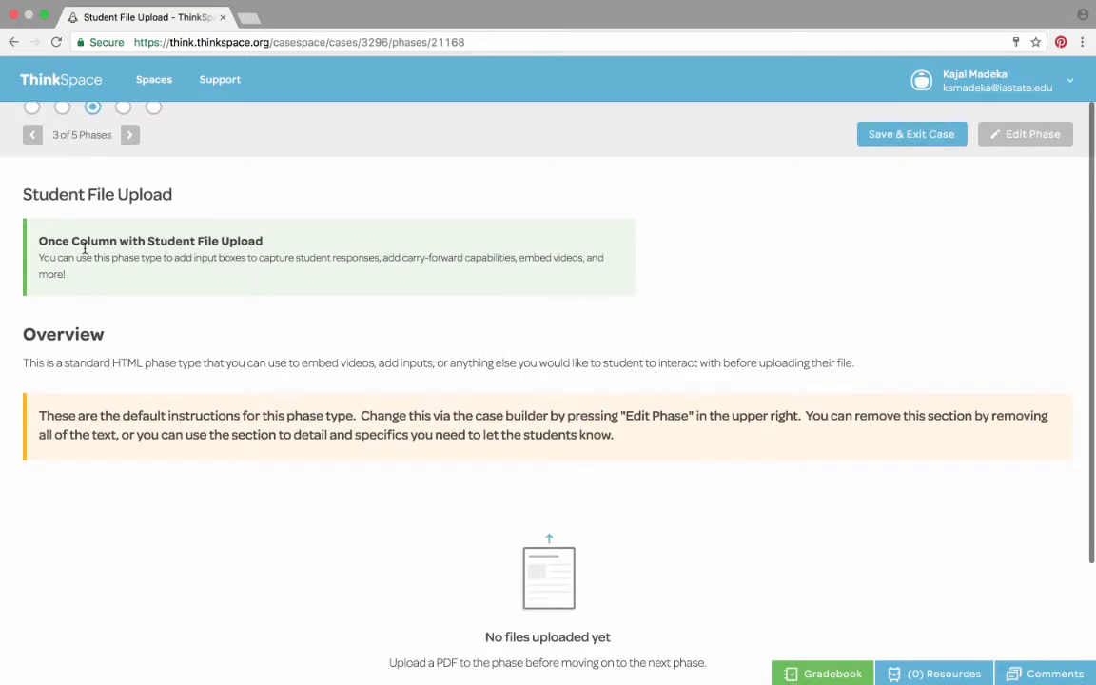
{"action": "scroll", "coordinate": [84, 248], "scroll_direction": "down", "scroll_amount": 1}
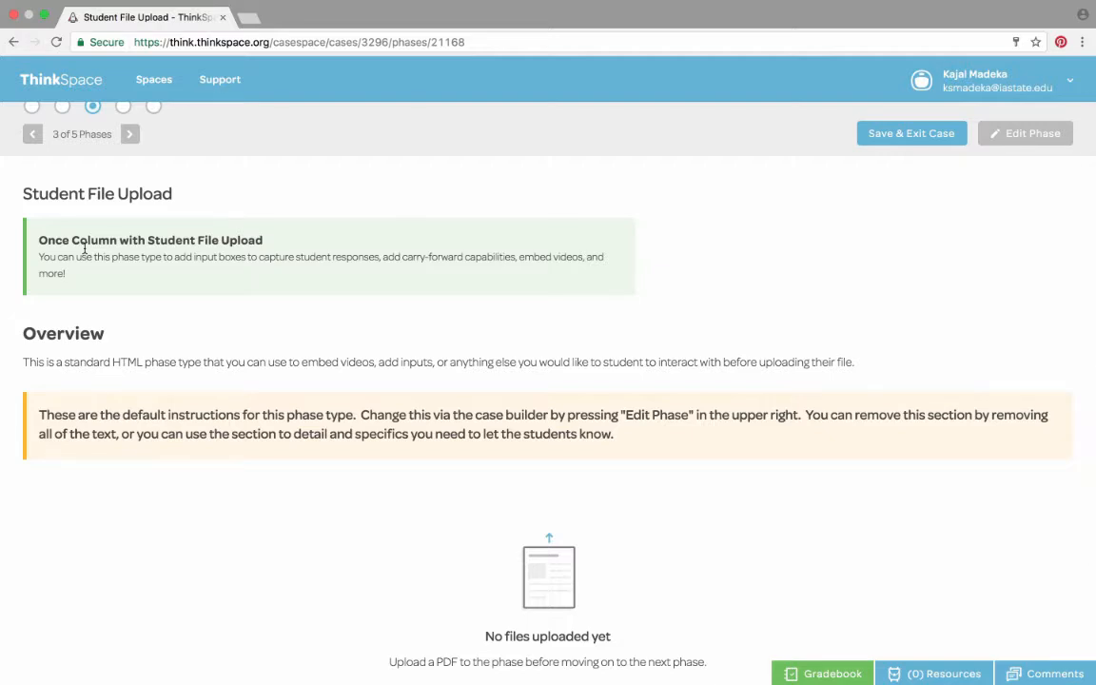
{"action": "scroll", "coordinate": [85, 248], "scroll_direction": "down", "scroll_amount": 1}
{"action": "scroll", "coordinate": [85, 249], "scroll_direction": "down", "scroll_amount": 1}
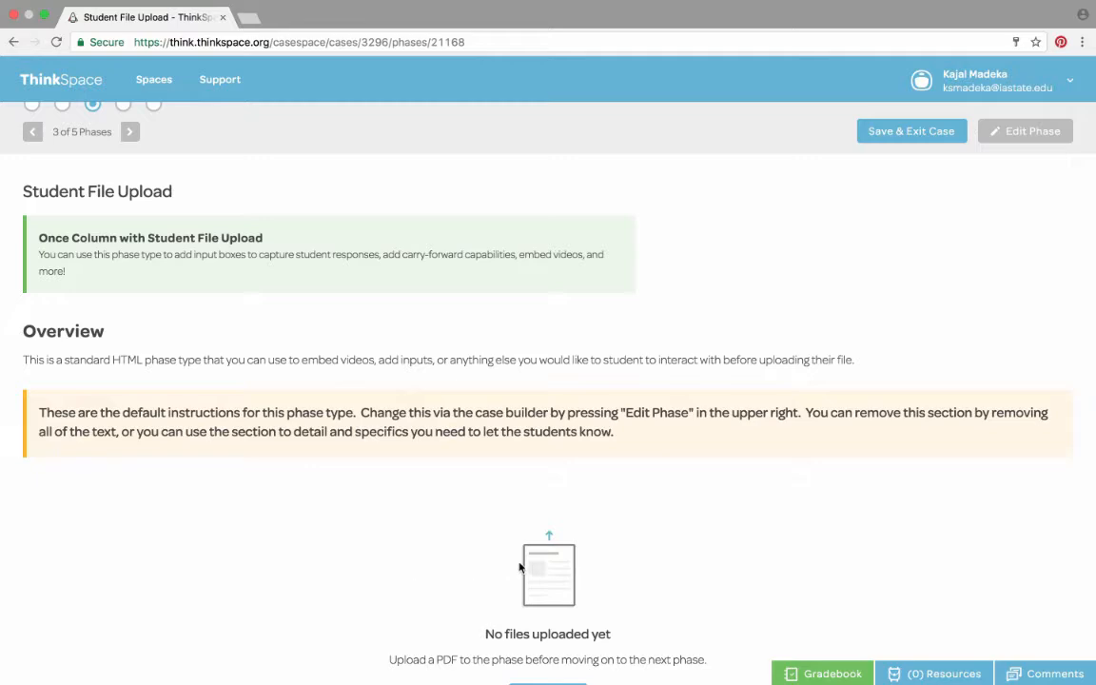
{"action": "scroll", "coordinate": [522, 501], "scroll_direction": "down", "scroll_amount": 5}
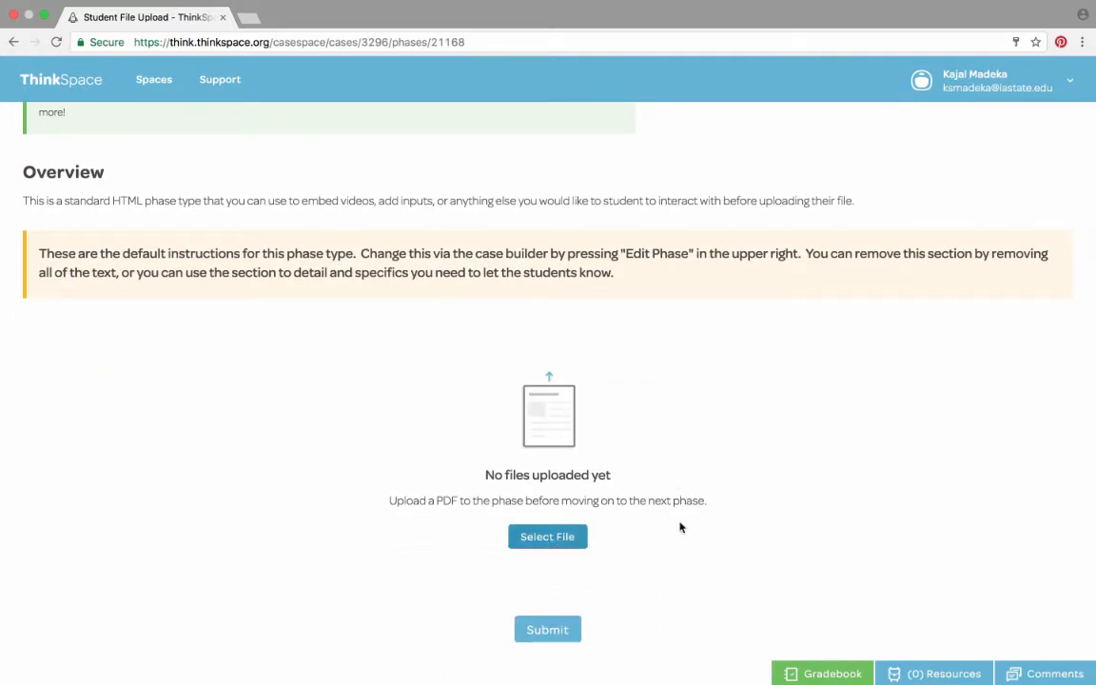
{"action": "scroll", "coordinate": [680, 526], "scroll_direction": "up", "scroll_amount": 7}
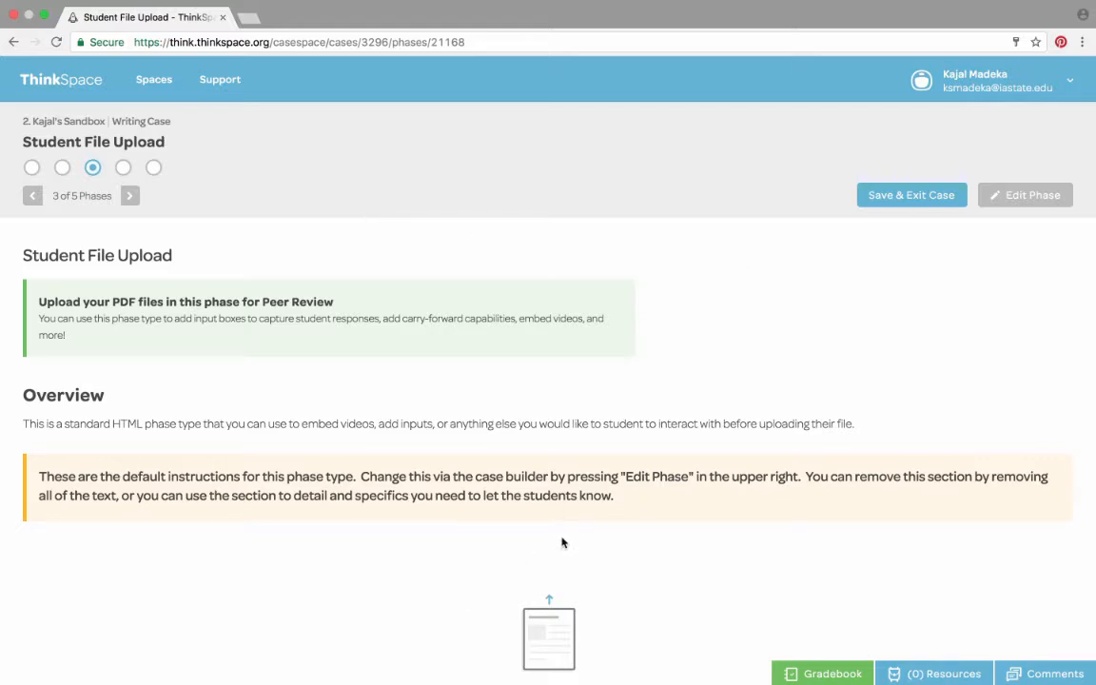
Leave the phase preview for the Writing Case overview, then go to the sandbox space's Team Manager.
{"action": "scroll", "coordinate": [563, 542], "scroll_direction": "down", "scroll_amount": 2}
{"action": "scroll", "coordinate": [558, 542], "scroll_direction": "up", "scroll_amount": 2}
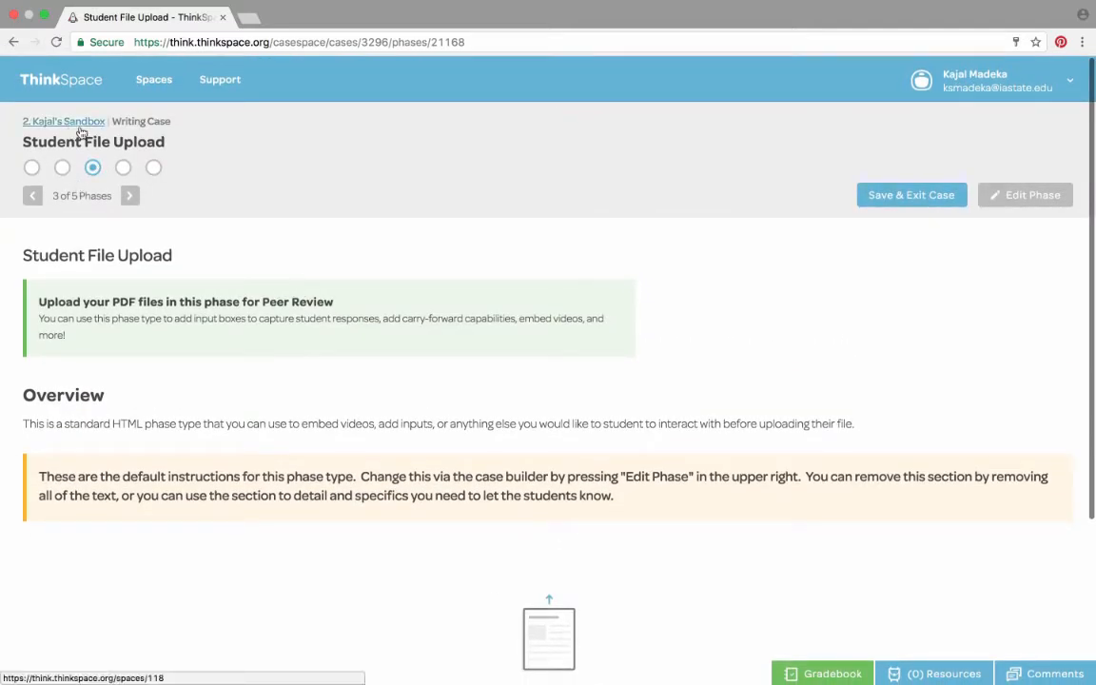
{"action": "left_click", "coordinate": [139, 122]}
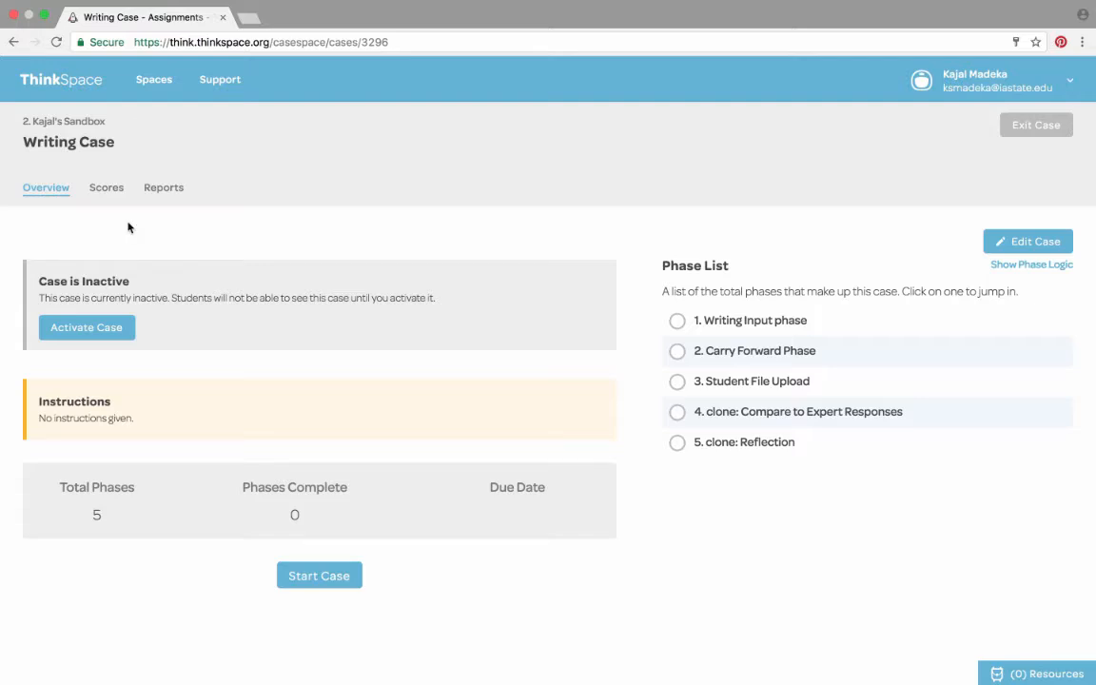
{"action": "left_click", "coordinate": [74, 120]}
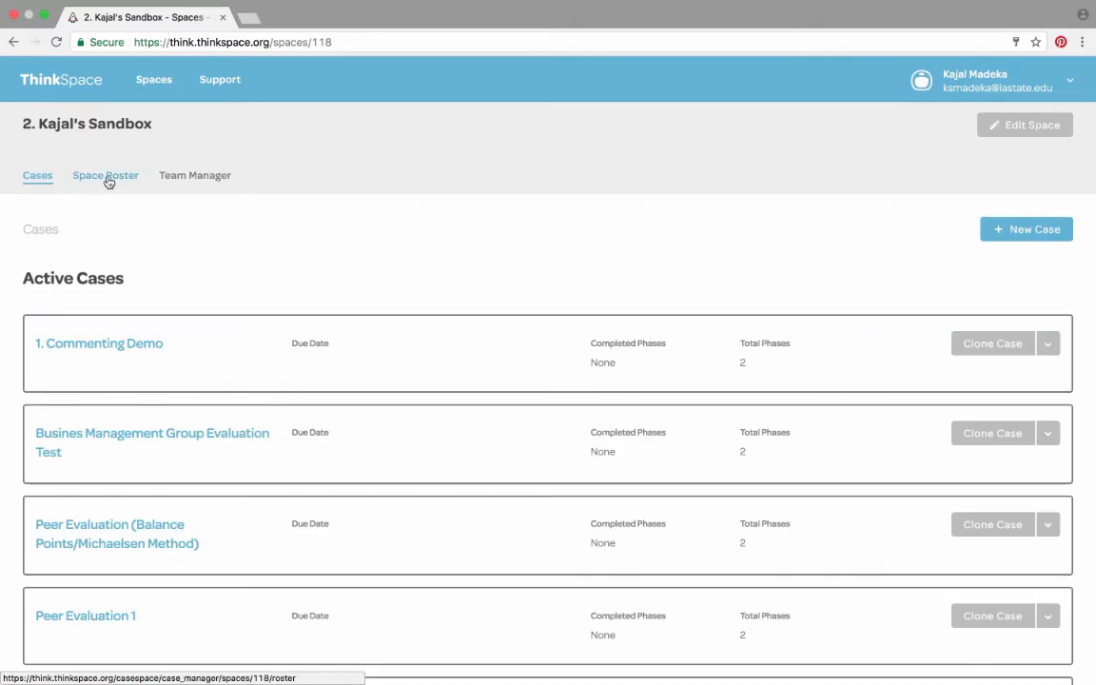
{"action": "left_click", "coordinate": [193, 180]}
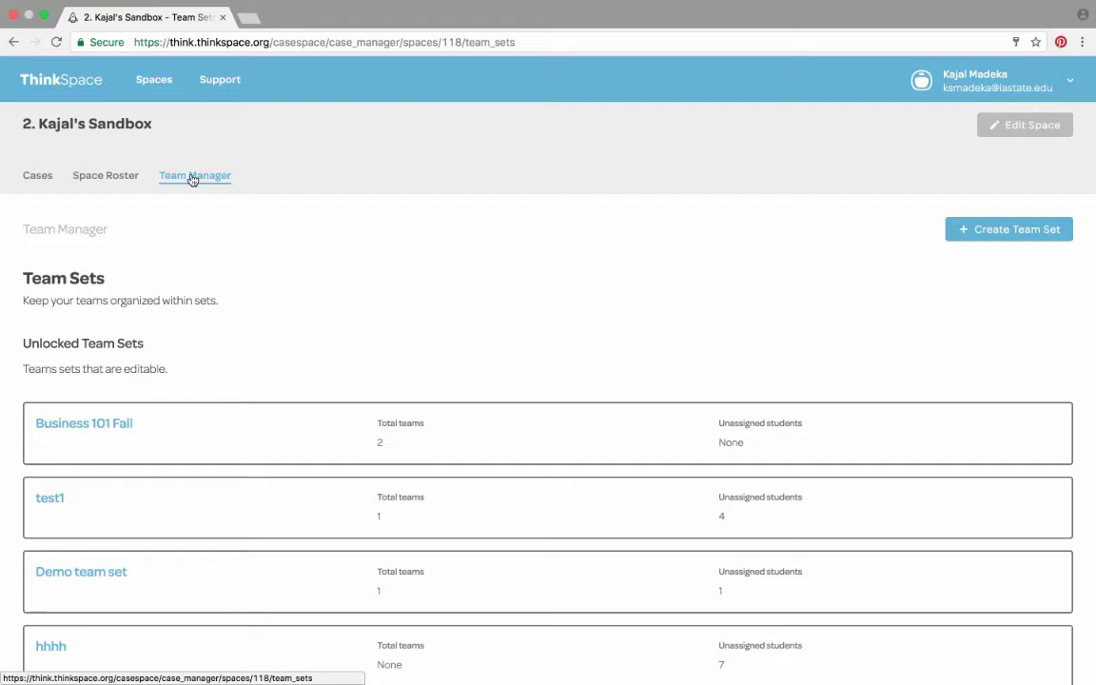
Create a new team set named "Peer Review Spring 2017".
{"action": "left_click", "coordinate": [997, 234]}
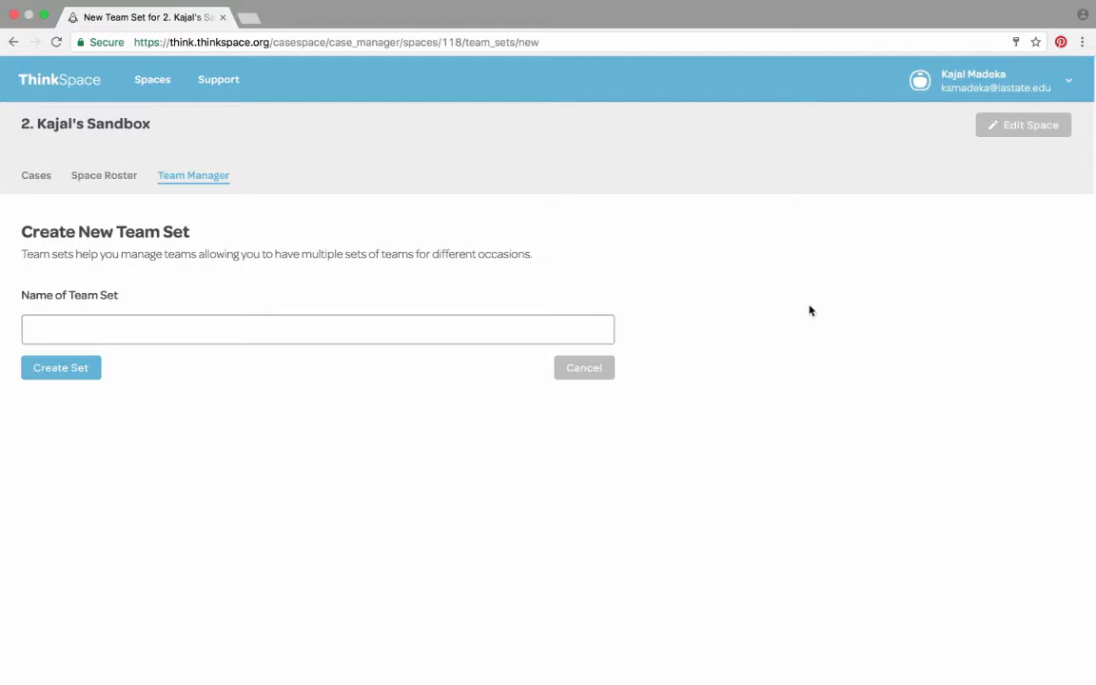
{"action": "left_click", "coordinate": [562, 326]}
{"action": "type", "text": "Peer "}
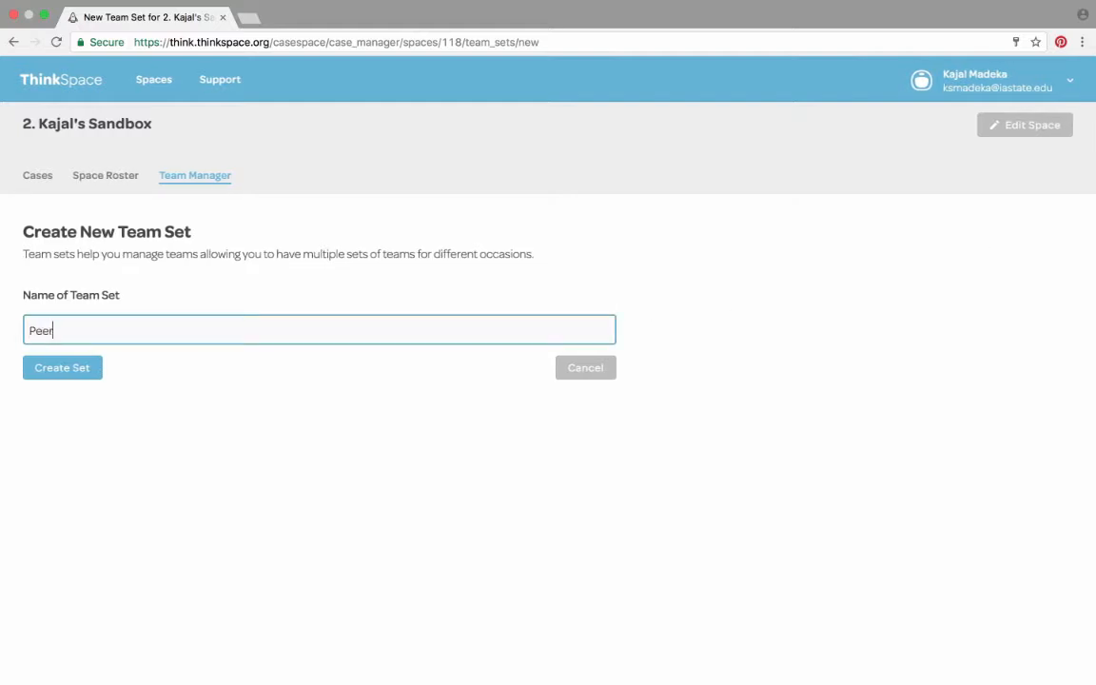
{"action": "type", "text": "Rev"}
{"action": "type", "text": "iew Team"}
{"action": "key", "text": "BackSpace"}
{"action": "key", "text": "BackSpace"}
{"action": "type", "text": "20"}
{"action": "key", "text": "BackSpace"}
{"action": "type", "text": "g"}
{"action": "key", "text": "BackSpace"}
{"action": "key", "text": "BackSpace"}
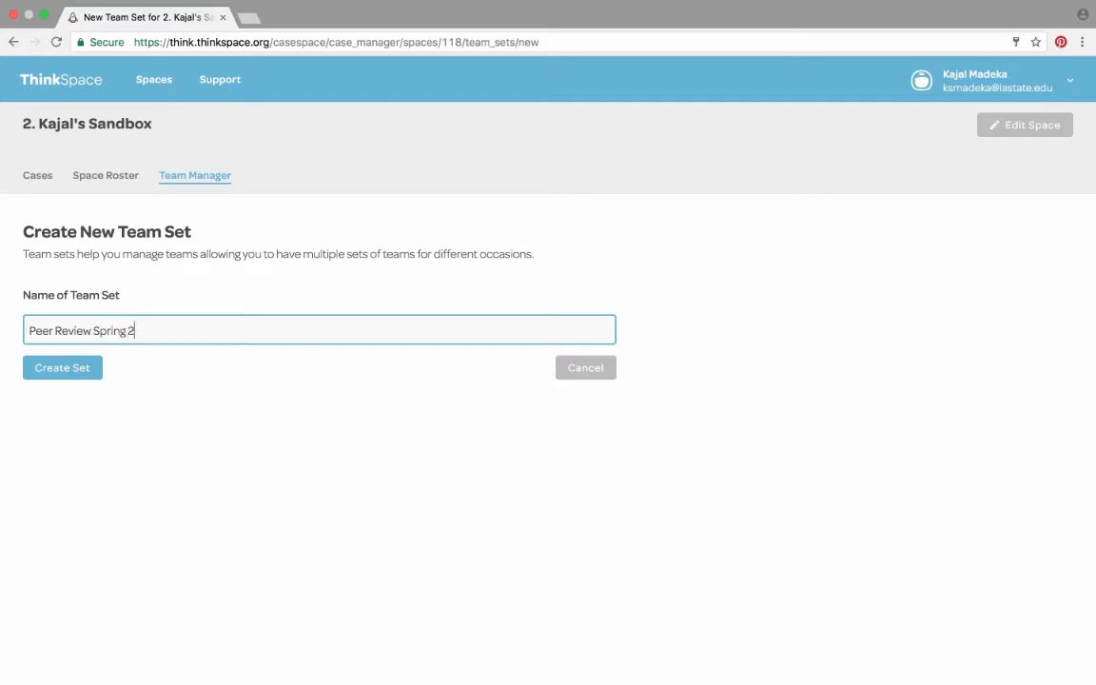
{"action": "type", "text": "017"}
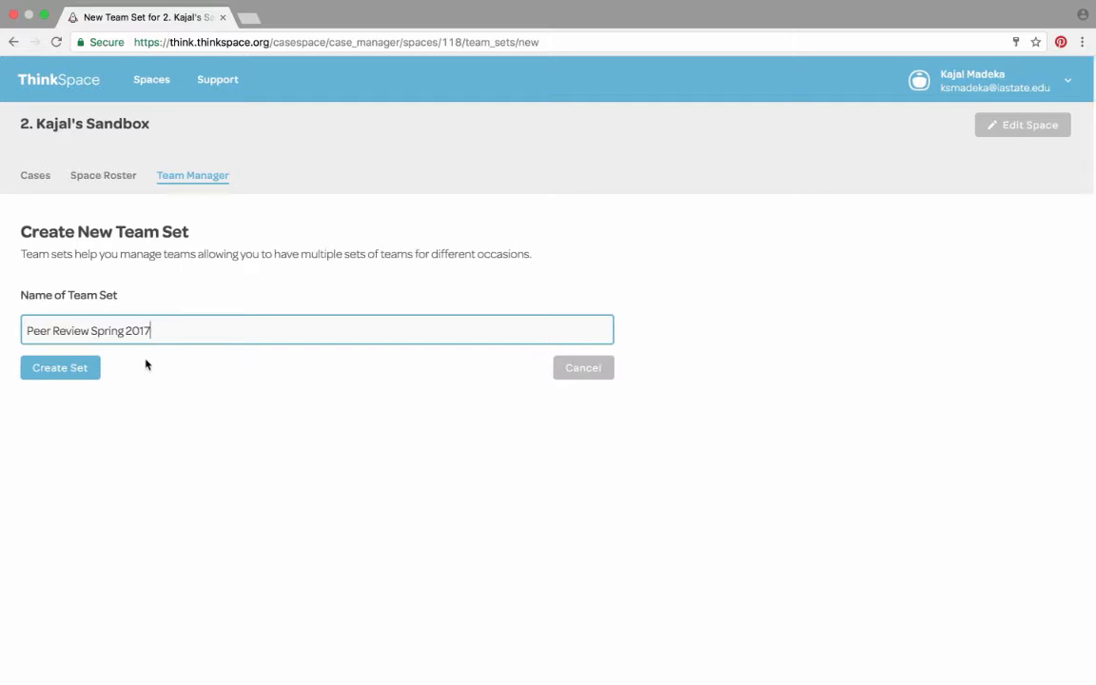
{"action": "left_click", "coordinate": [52, 366]}
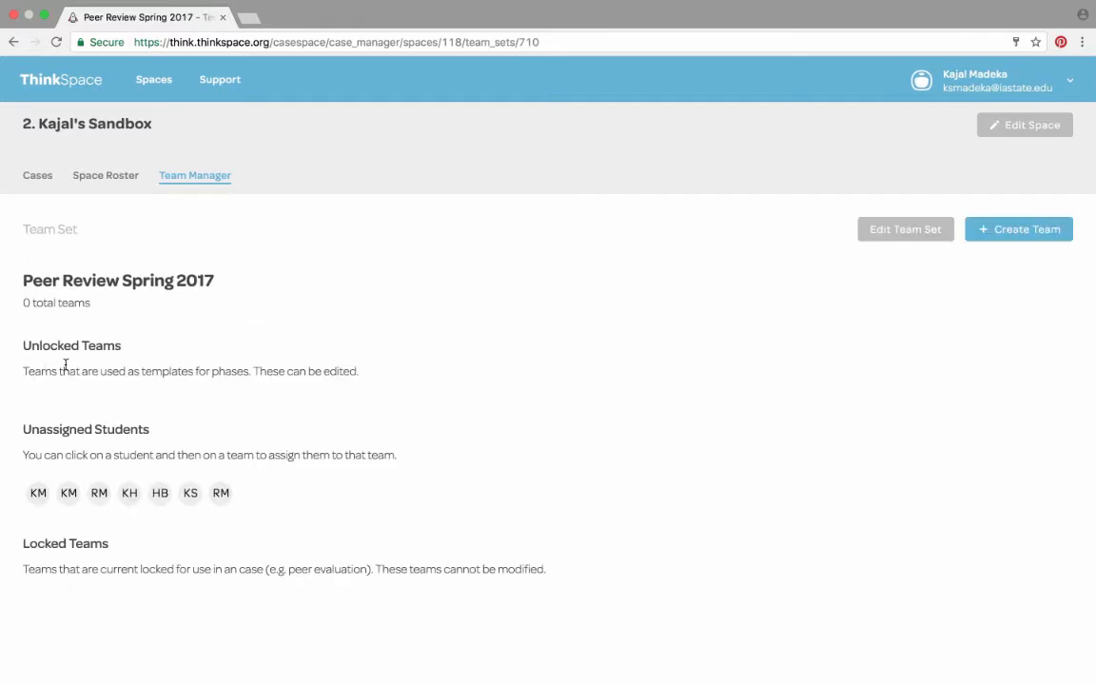
Create "Team 1" in the team set with color 323ec7 and the first, third, and fifth unassigned students.
{"action": "left_click", "coordinate": [1020, 230]}
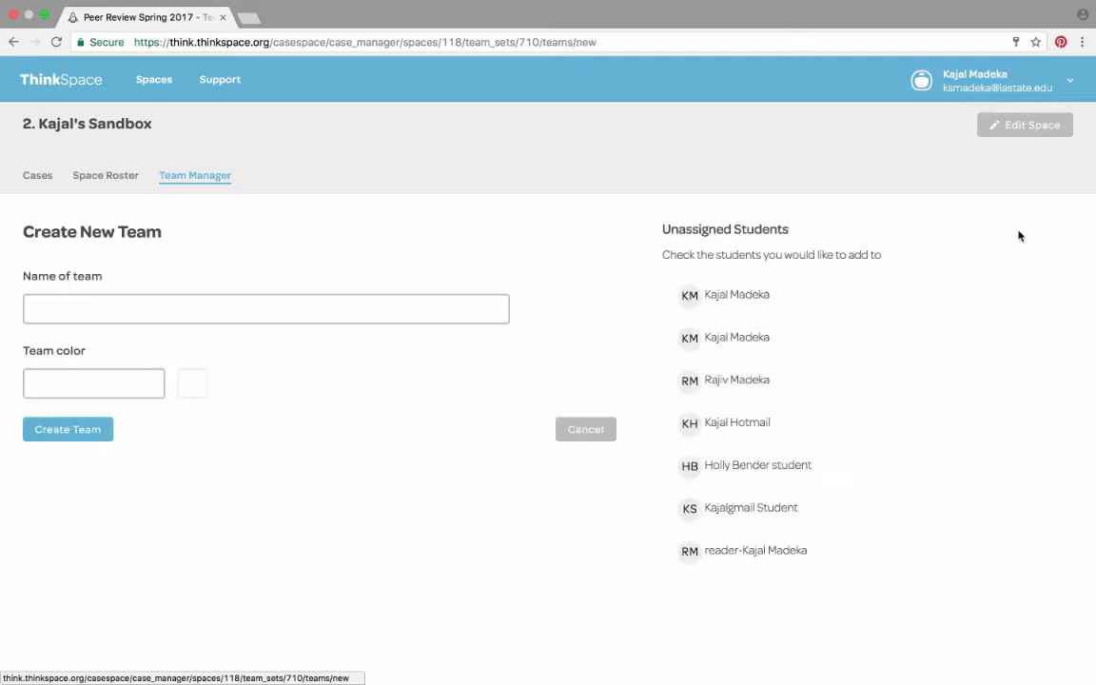
{"action": "left_click", "coordinate": [276, 303]}
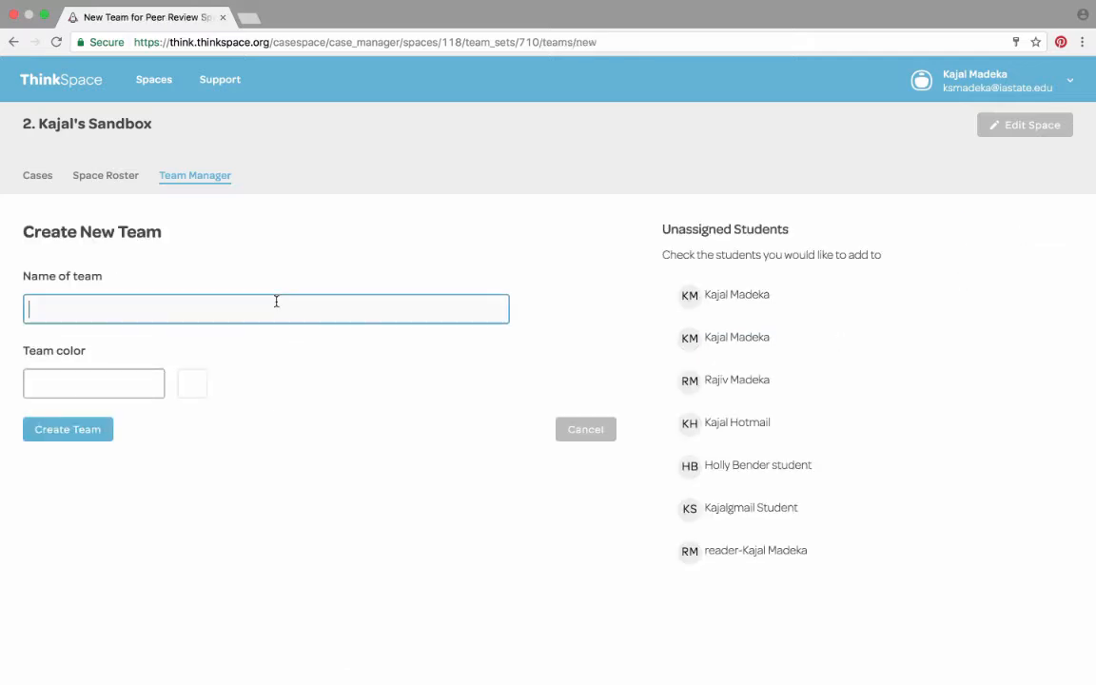
{"action": "type", "text": "Team 1"}
{"action": "left_click", "coordinate": [90, 384]}
{"action": "left_click", "coordinate": [117, 430]}
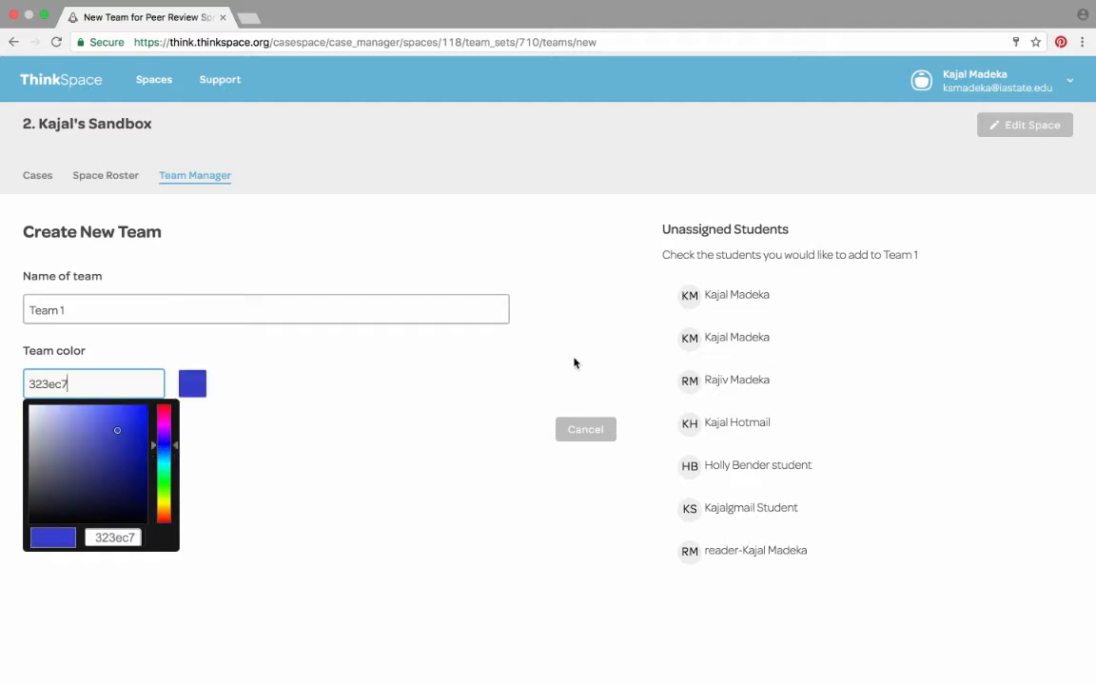
{"action": "left_click", "coordinate": [728, 304]}
{"action": "left_click", "coordinate": [753, 385]}
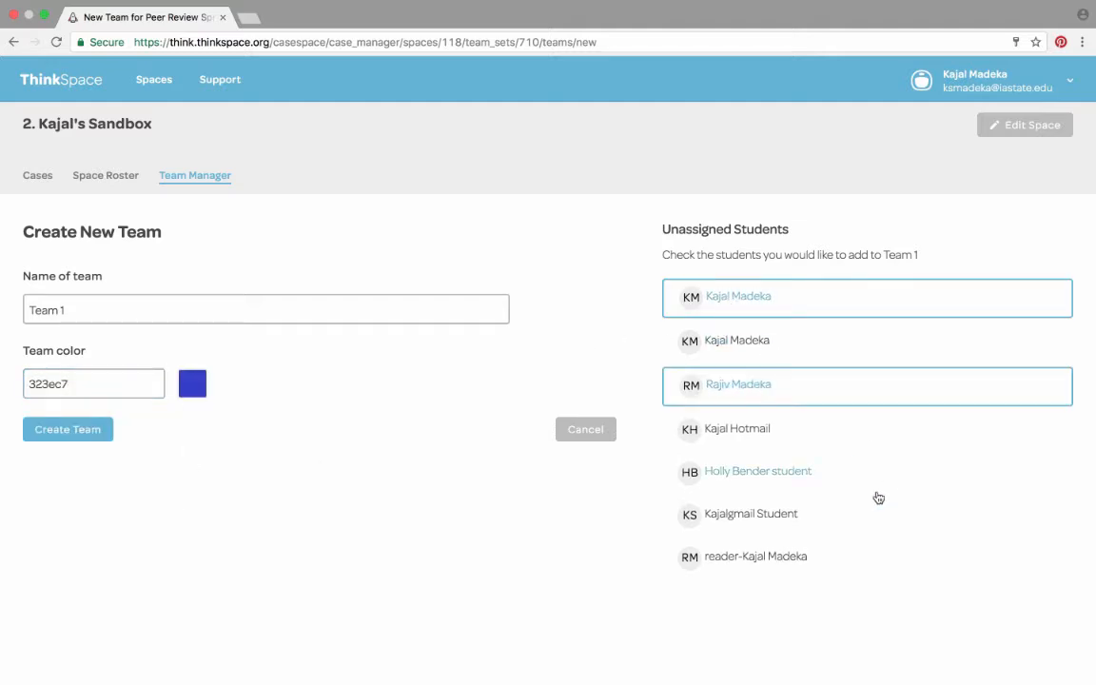
{"action": "left_click", "coordinate": [764, 477]}
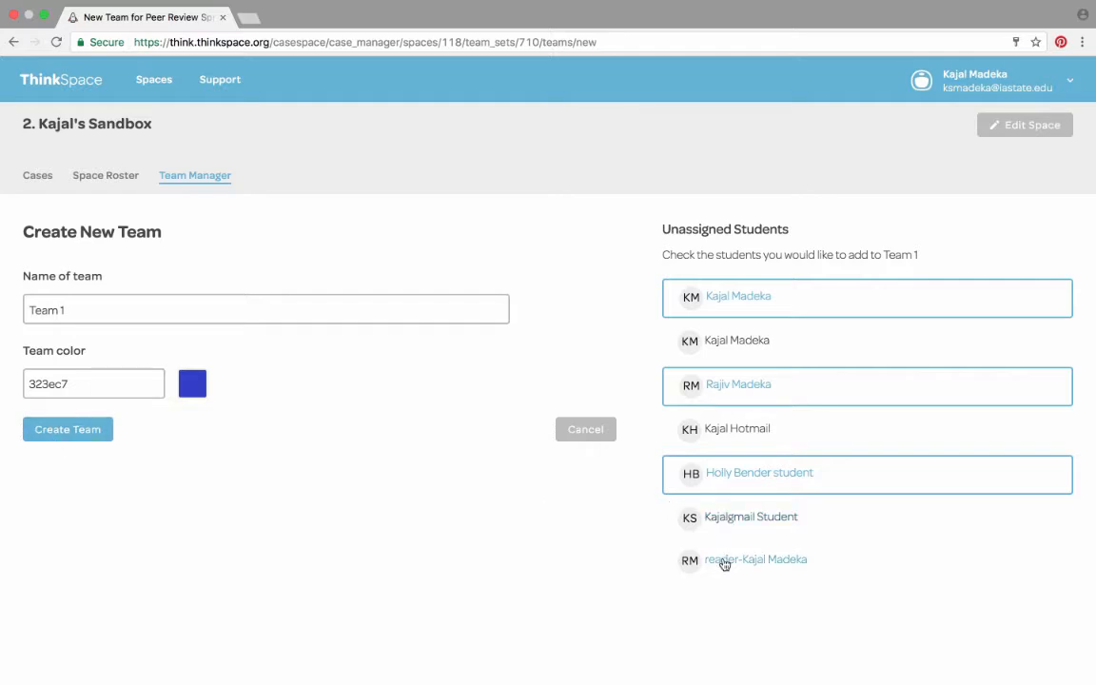
{"action": "left_click", "coordinate": [43, 436]}
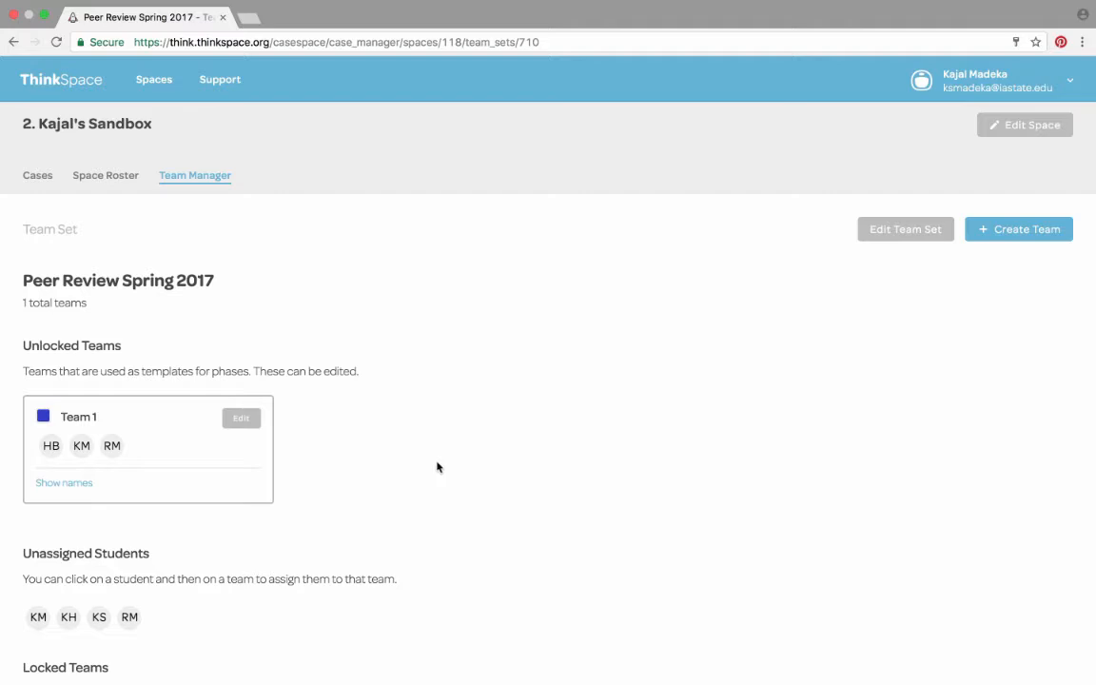
Create "Team 2" in the team set with color 32c75e and the first three unassigned students.
{"action": "left_click", "coordinate": [1022, 230]}
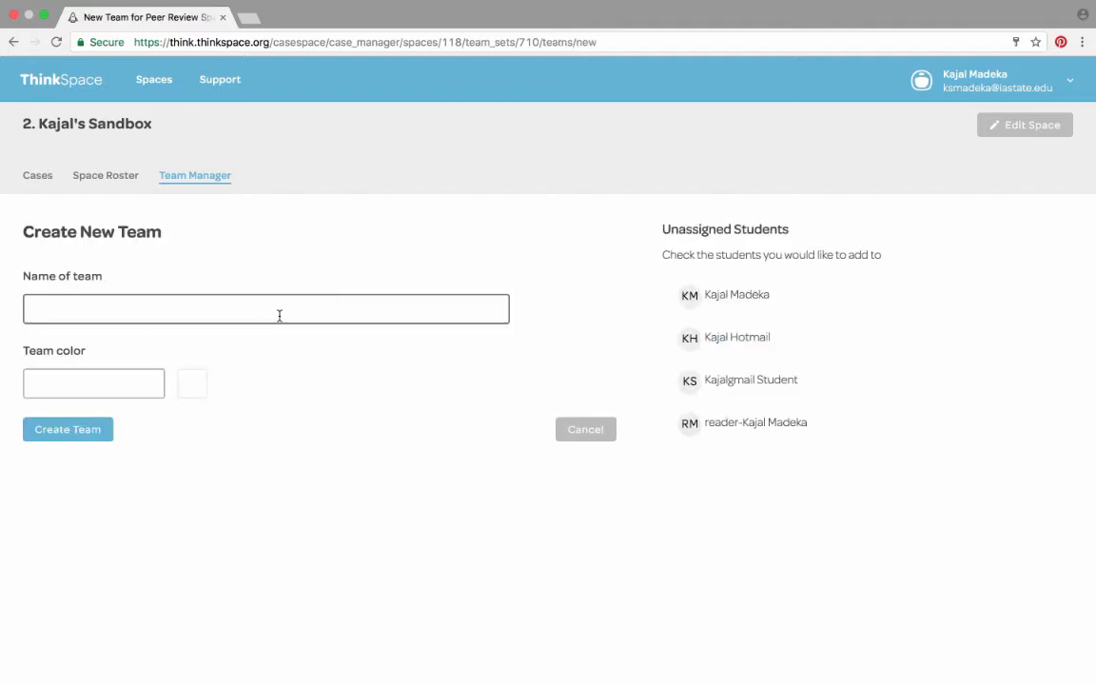
{"action": "left_click", "coordinate": [298, 308]}
{"action": "type", "text": "Team 2"}
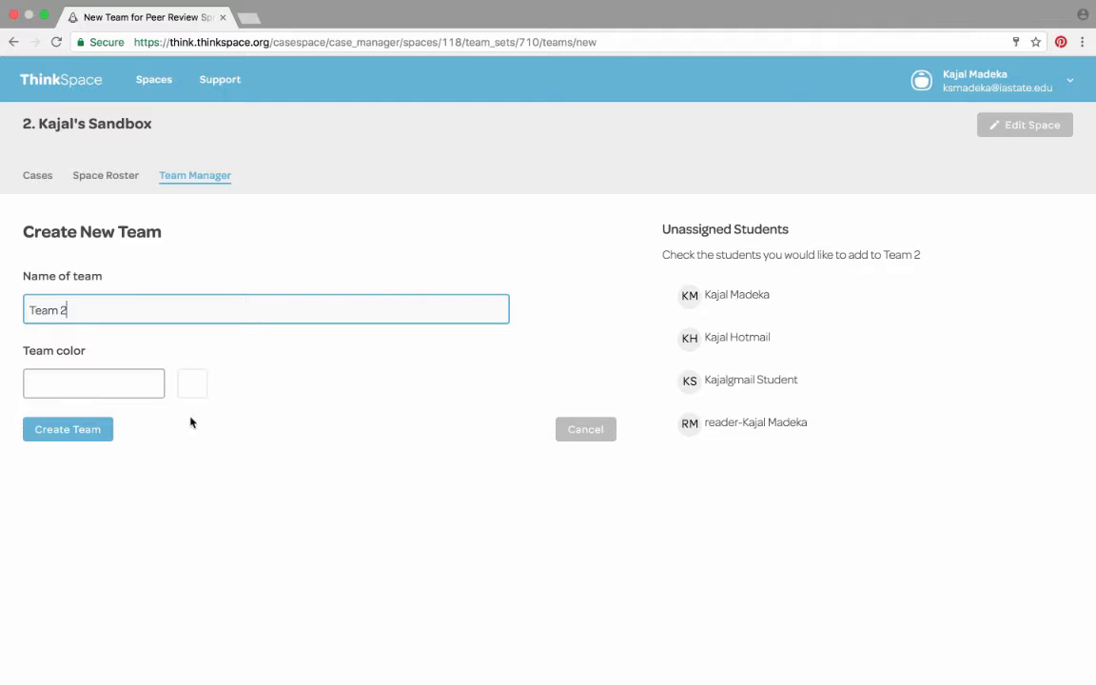
{"action": "left_click", "coordinate": [126, 390]}
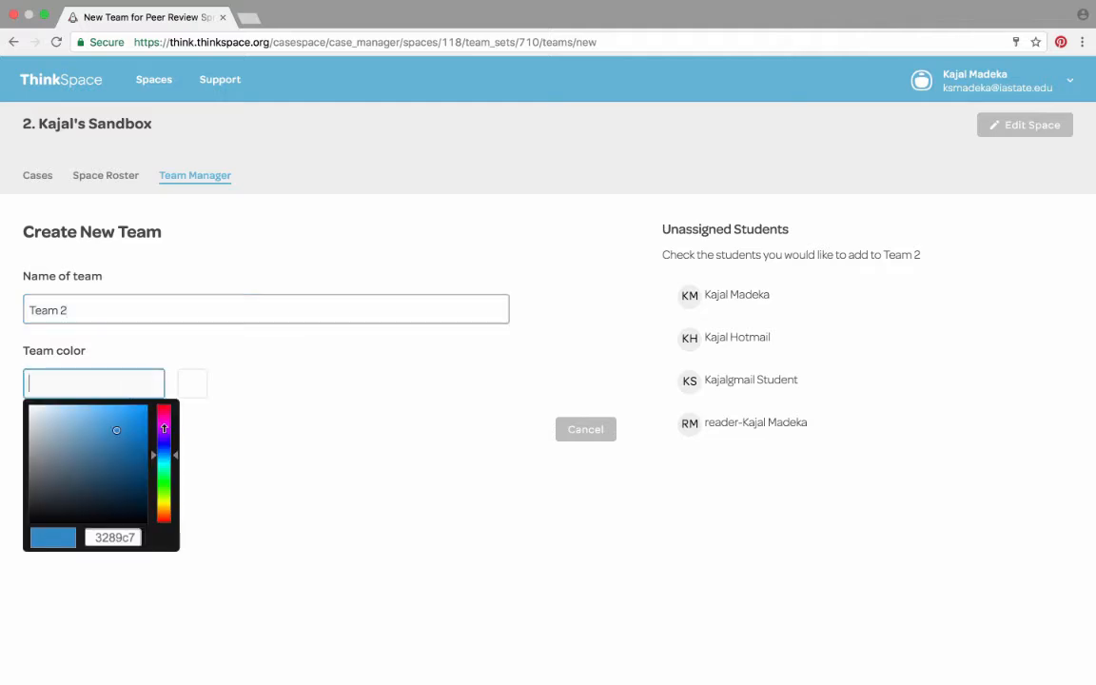
{"action": "type", "text": "32c75e"}
{"action": "left_click", "coordinate": [725, 298]}
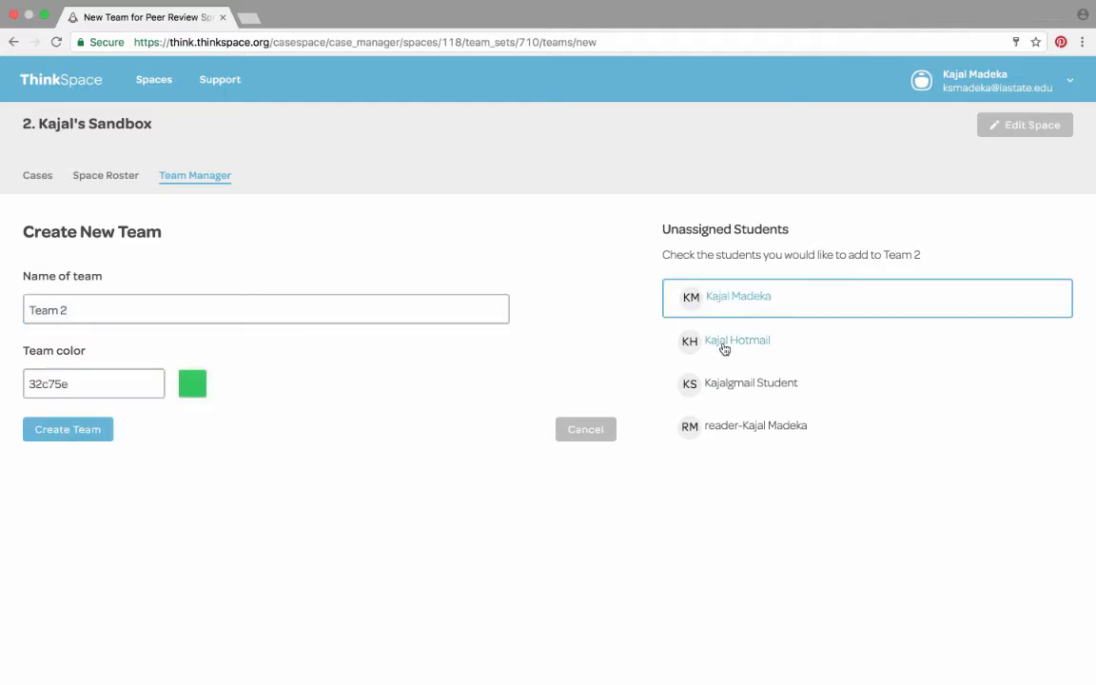
{"action": "left_click", "coordinate": [724, 344]}
{"action": "left_click", "coordinate": [724, 390]}
{"action": "left_click", "coordinate": [48, 436]}
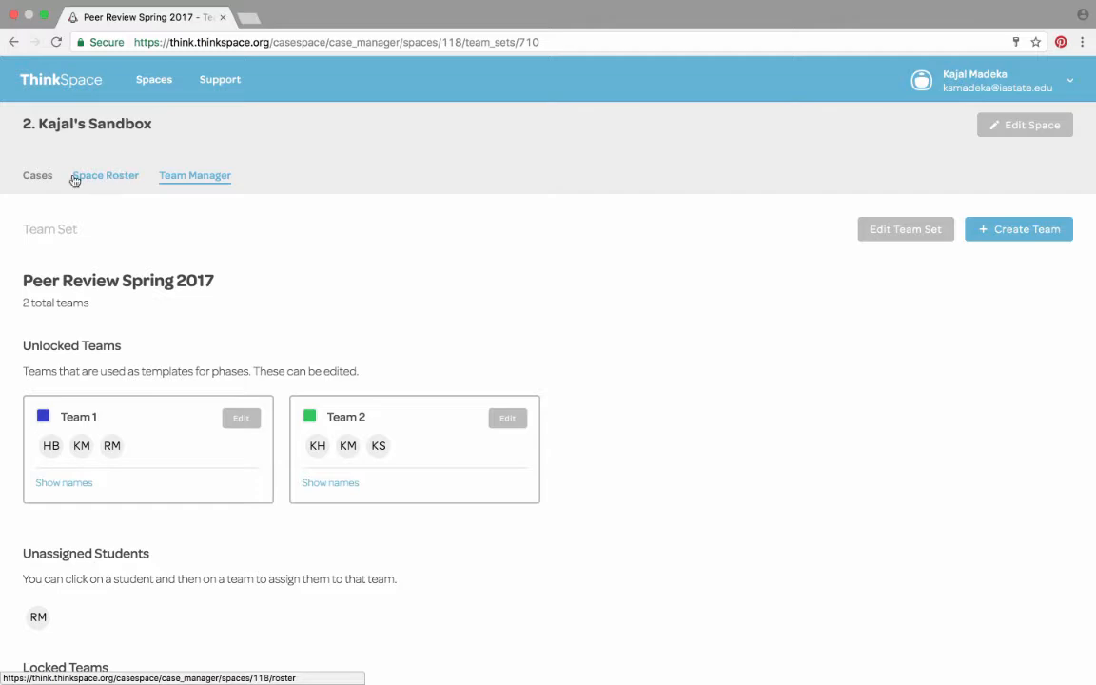
Return to the space's list of cases and open "Writing Case".
{"action": "left_click", "coordinate": [38, 177]}
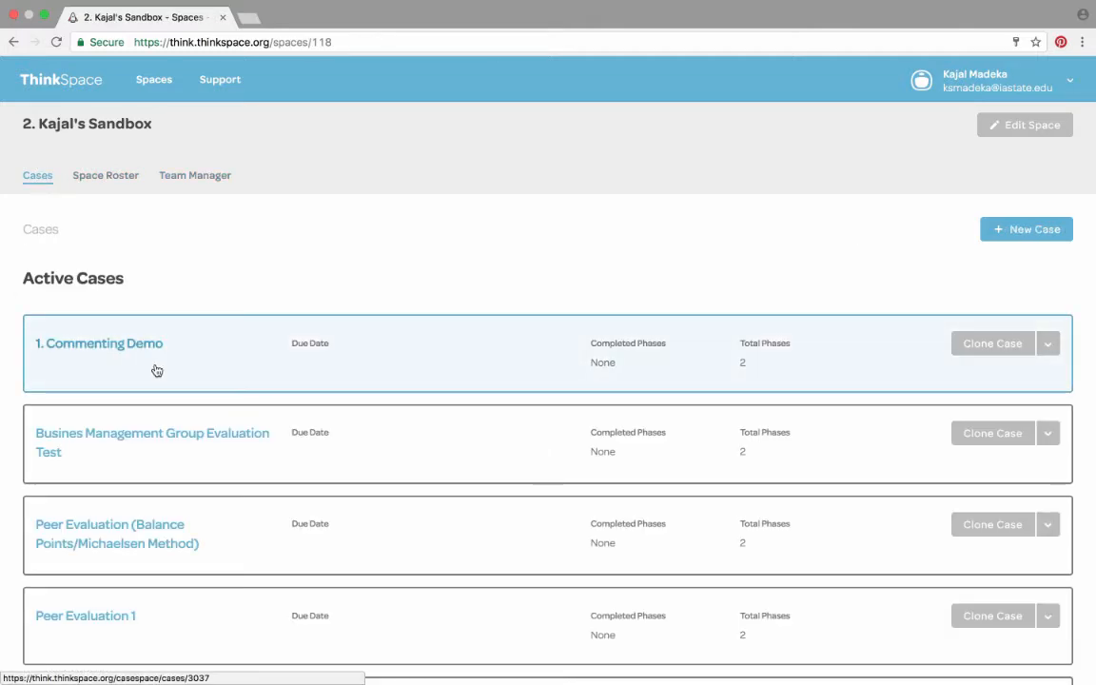
{"action": "scroll", "coordinate": [154, 371], "scroll_direction": "down", "scroll_amount": 10}
{"action": "scroll", "coordinate": [156, 369], "scroll_direction": "down", "scroll_amount": 2}
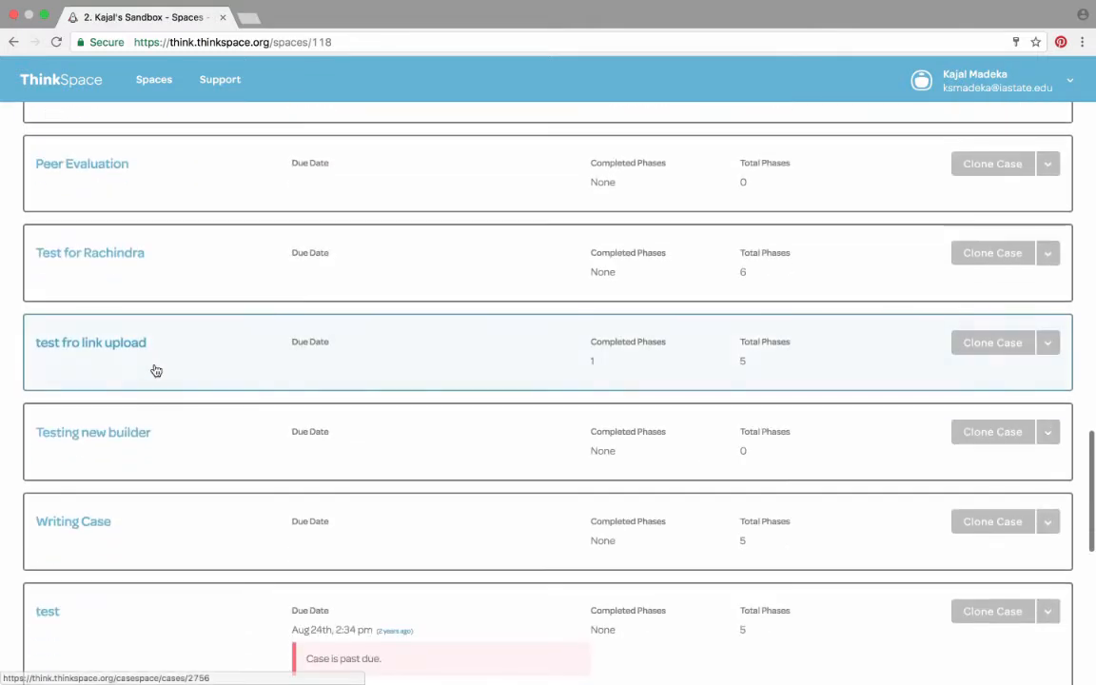
{"action": "left_click", "coordinate": [133, 541]}
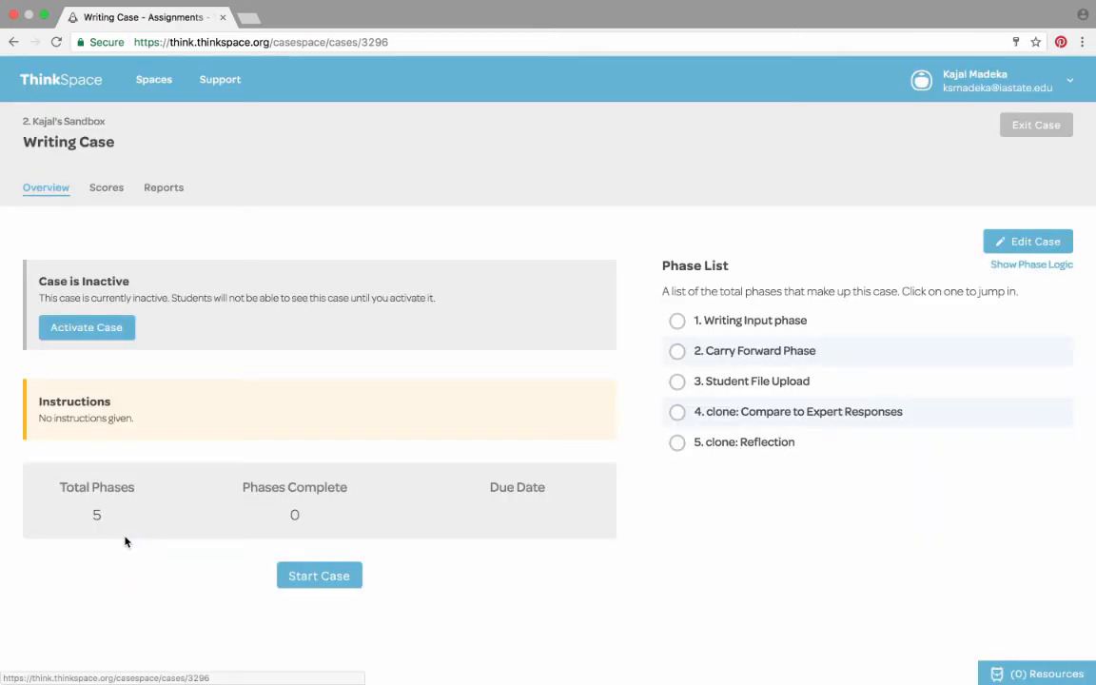
Open the Student File Upload phase for editing and bring up its phase settings.
{"action": "left_click", "coordinate": [753, 382]}
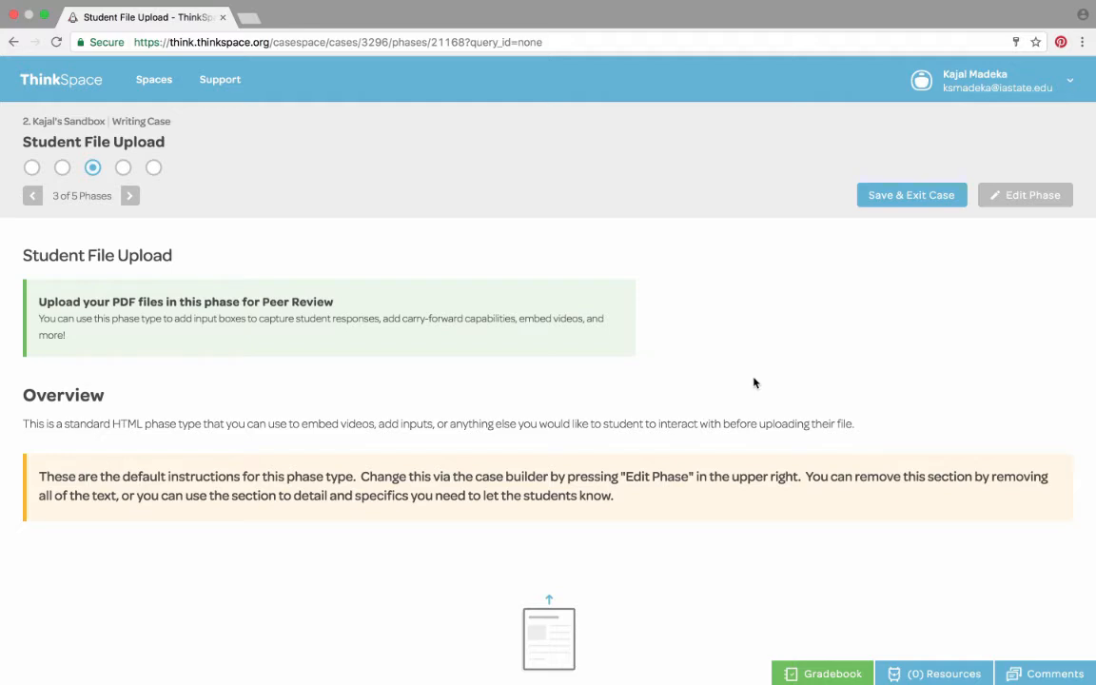
{"action": "scroll", "coordinate": [753, 382], "scroll_direction": "down", "scroll_amount": 2}
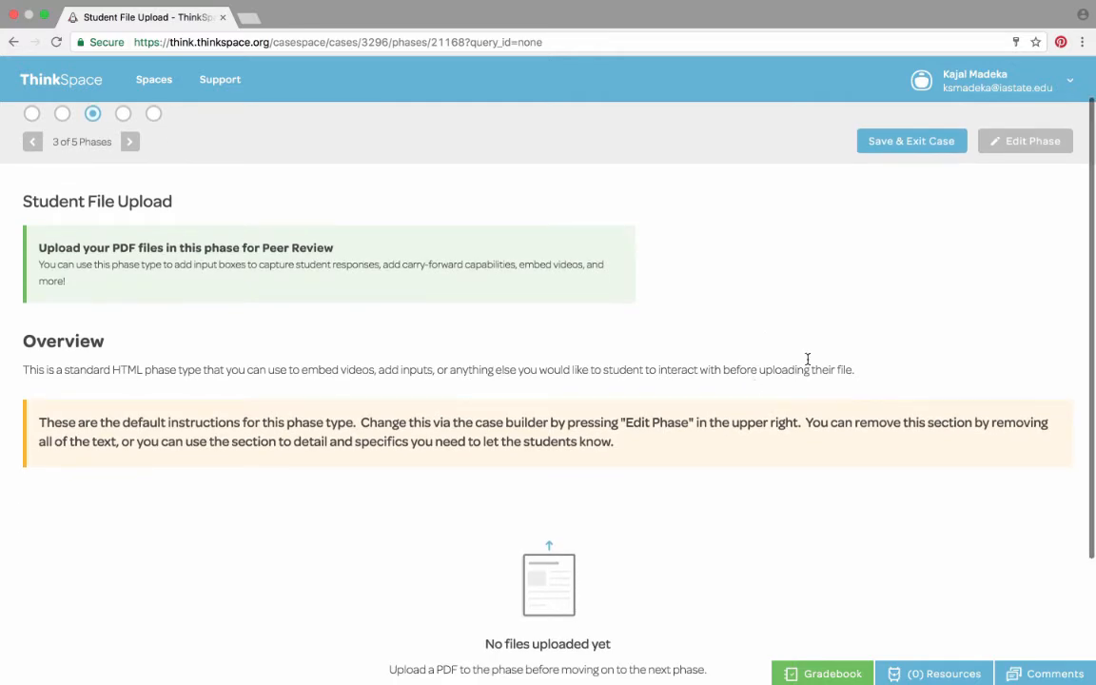
{"action": "scroll", "coordinate": [823, 371], "scroll_direction": "up", "scroll_amount": 2}
{"action": "left_click", "coordinate": [1025, 196]}
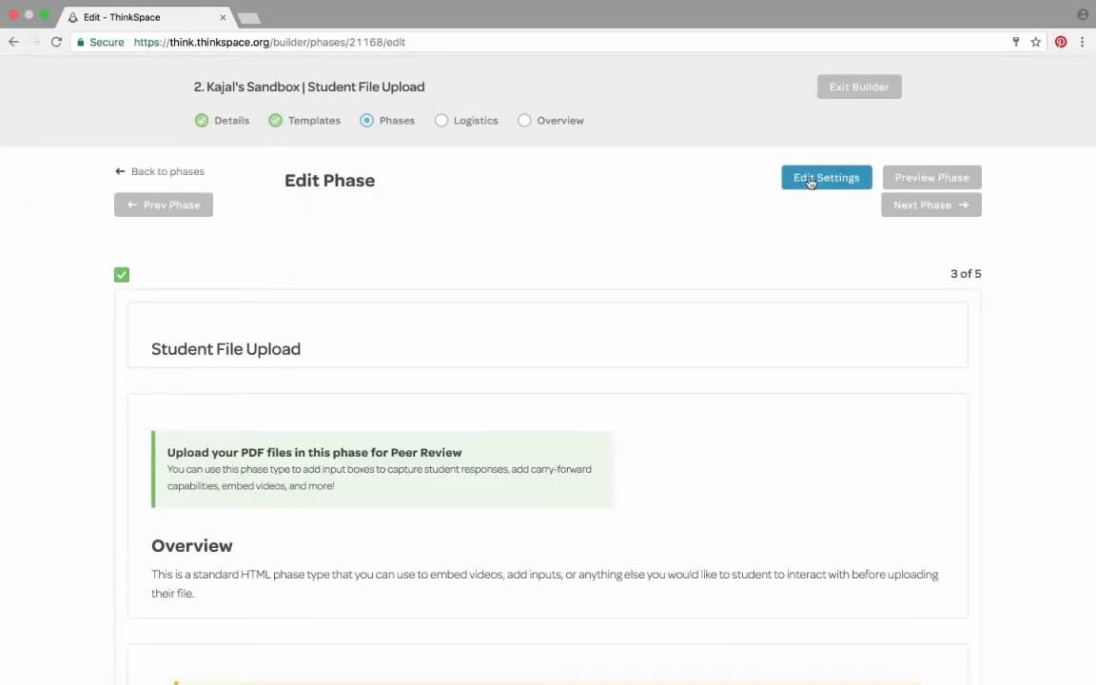
{"action": "left_click", "coordinate": [810, 180]}
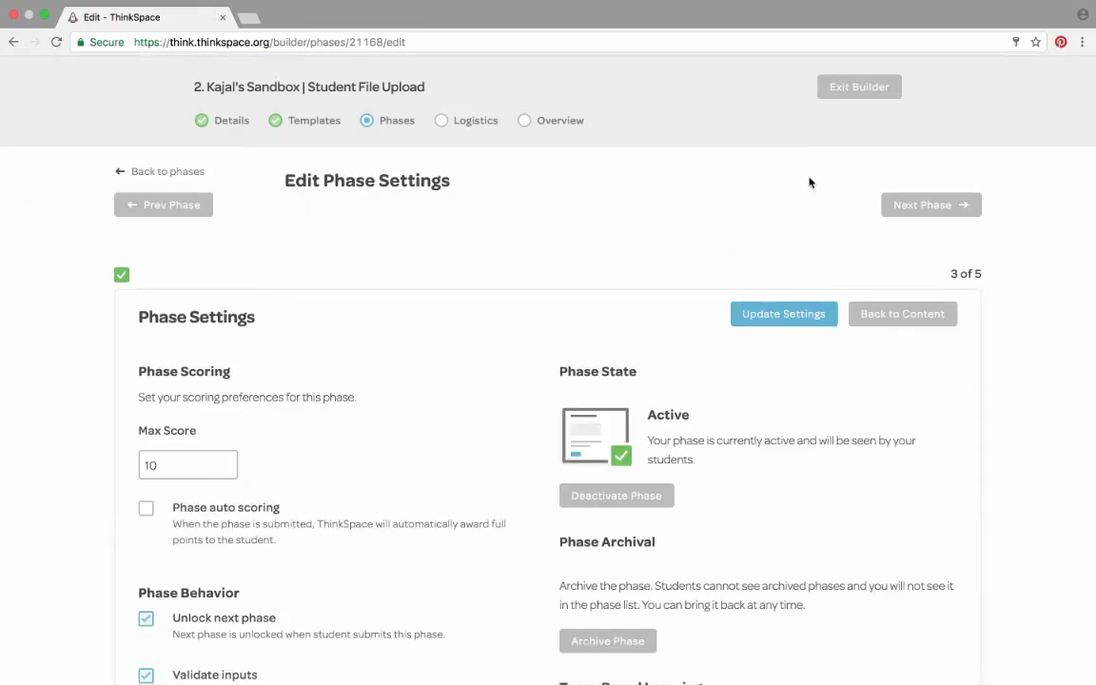
Enable team-based learning for the phase as Peer Review with the "Peer Review Spring 2017" team set, and update the settings.
{"action": "scroll", "coordinate": [794, 556], "scroll_direction": "down", "scroll_amount": 4}
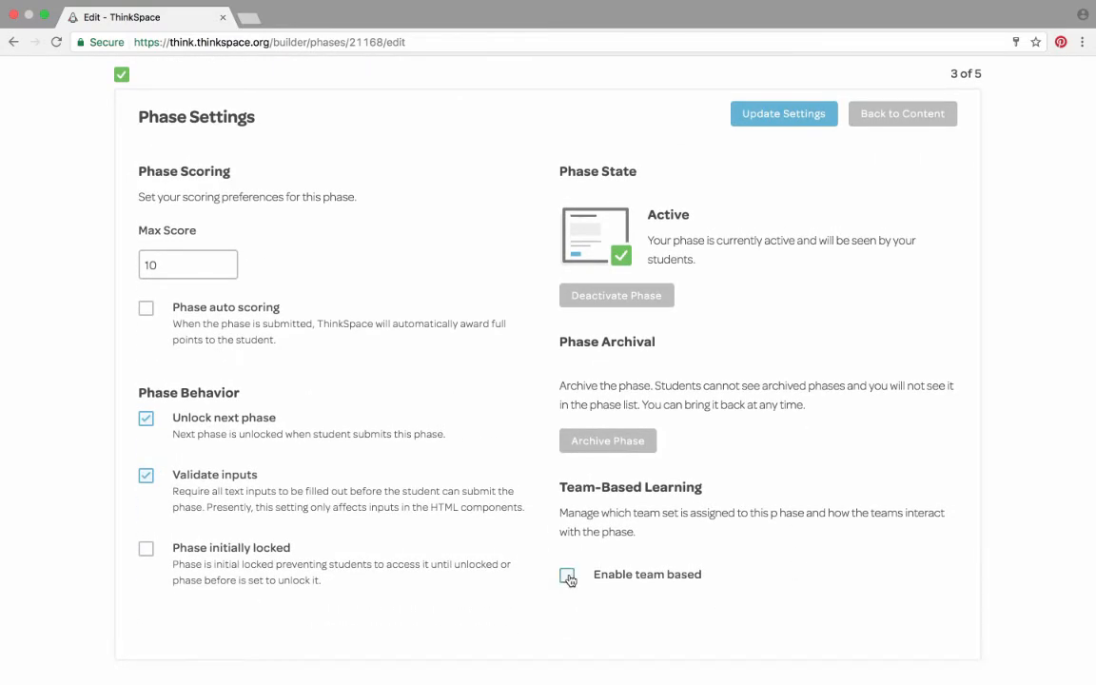
{"action": "left_click", "coordinate": [567, 575]}
{"action": "scroll", "coordinate": [861, 556], "scroll_direction": "down", "scroll_amount": 3}
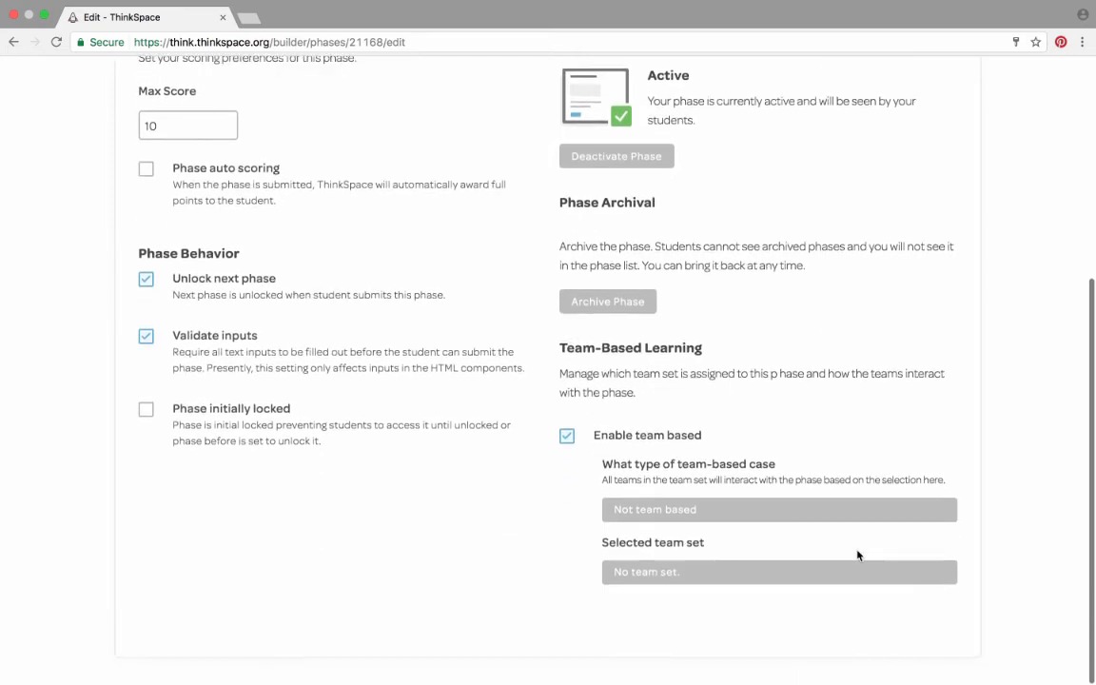
{"action": "left_click", "coordinate": [721, 515]}
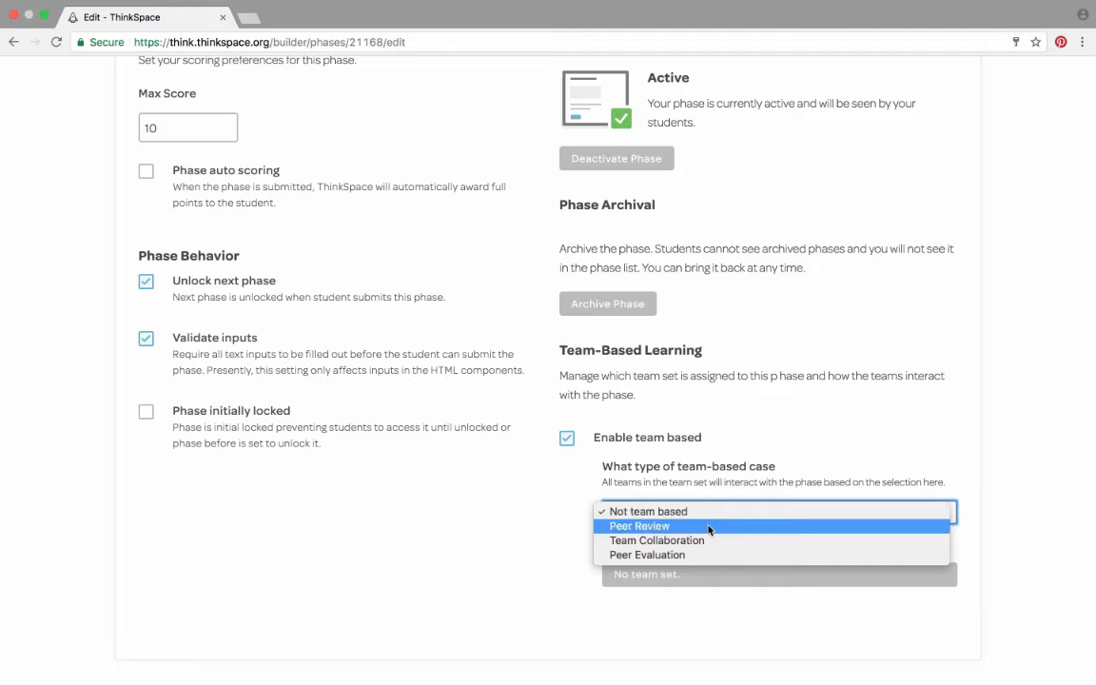
{"action": "left_click", "coordinate": [708, 527]}
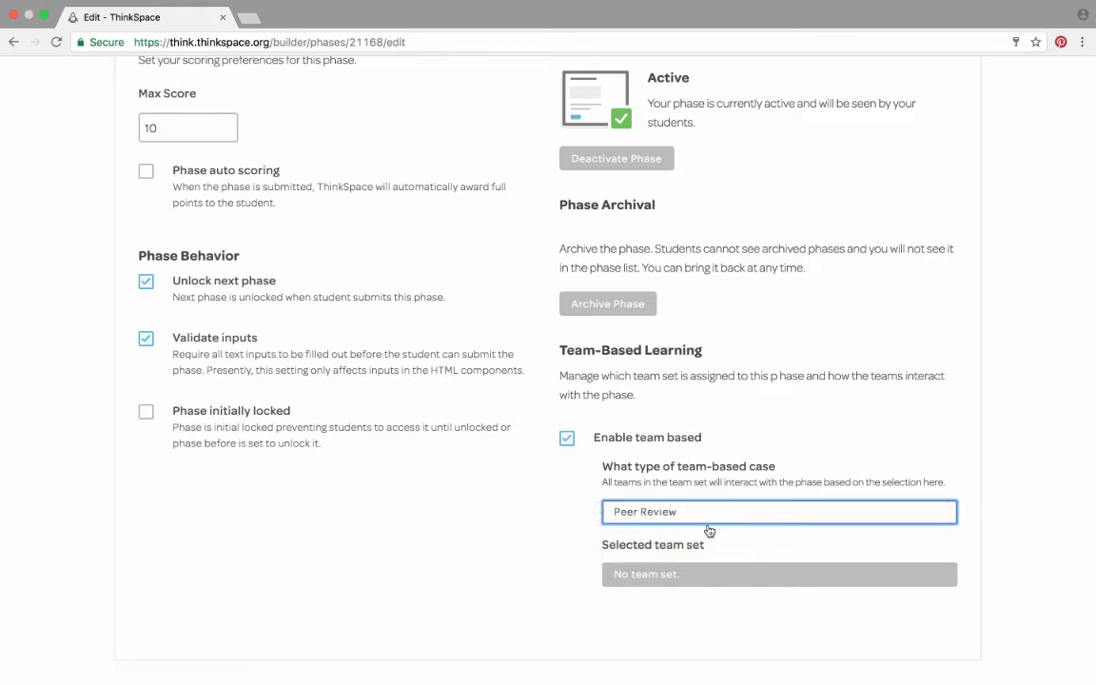
{"action": "left_click", "coordinate": [659, 576]}
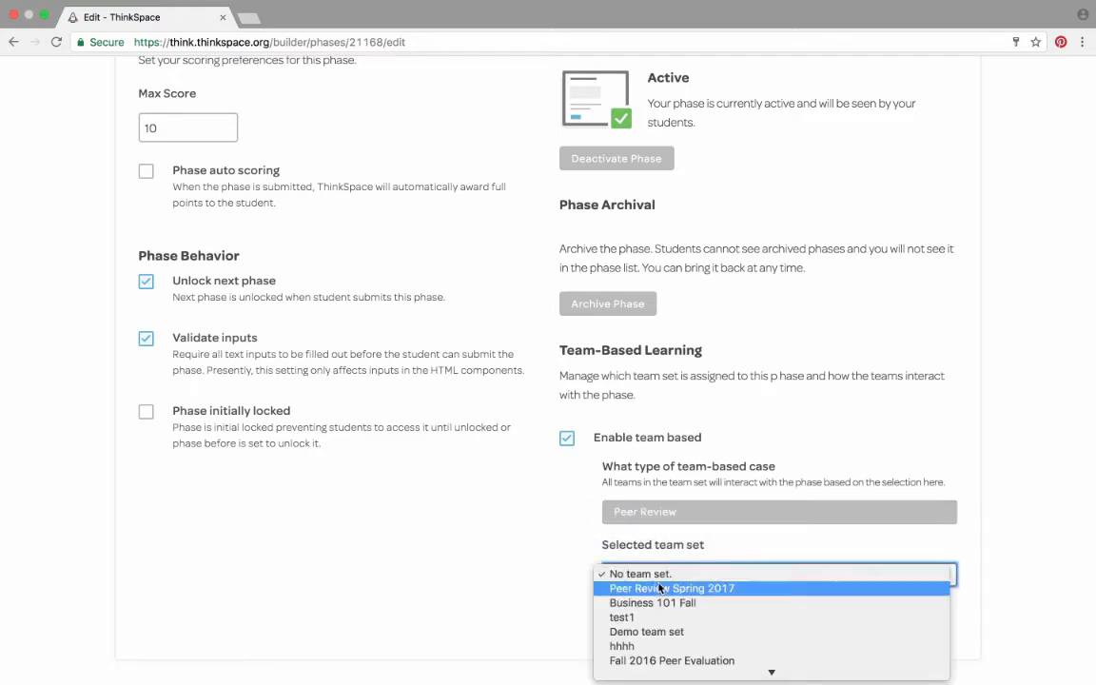
{"action": "left_click", "coordinate": [659, 590]}
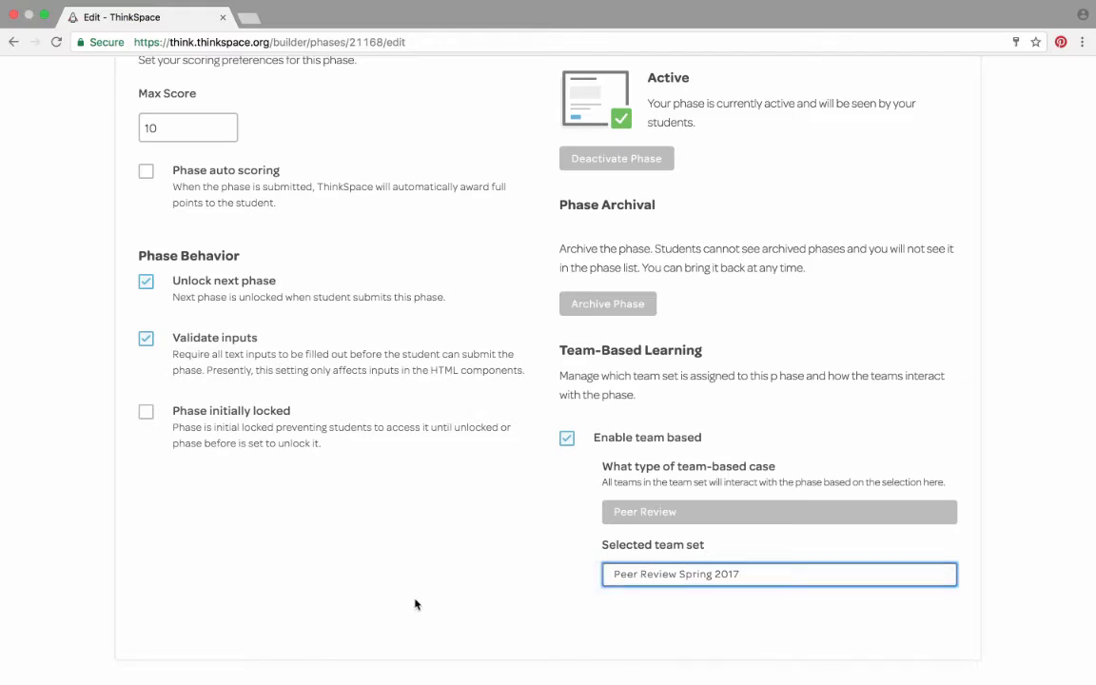
{"action": "scroll", "coordinate": [540, 507], "scroll_direction": "up", "scroll_amount": 5}
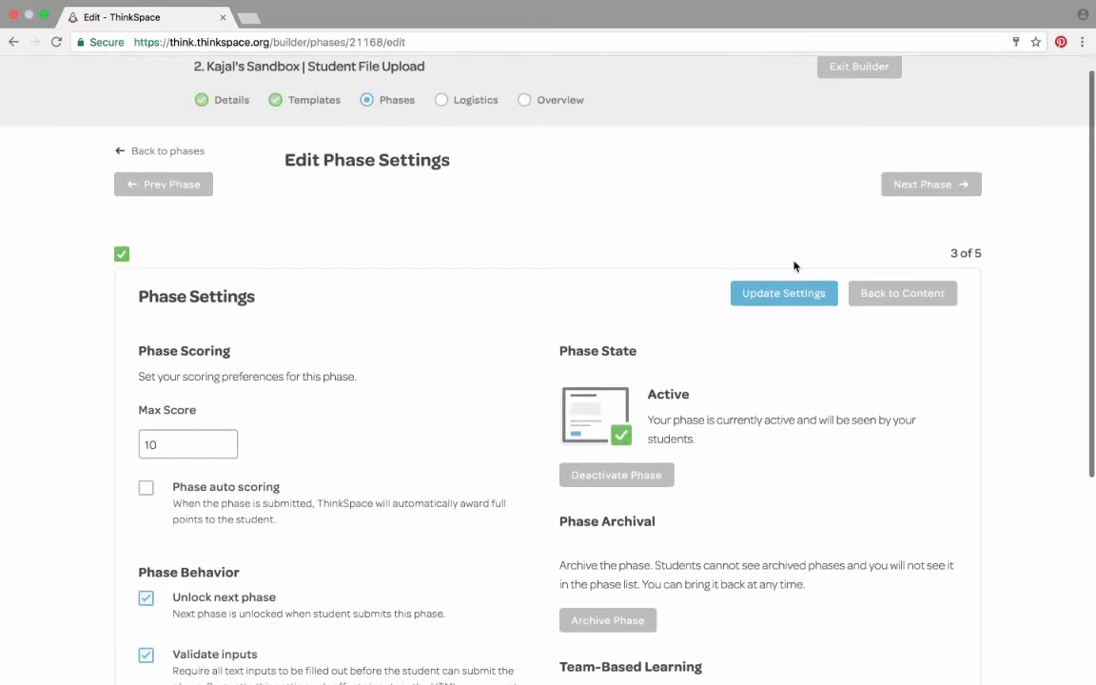
{"action": "left_click", "coordinate": [769, 299]}
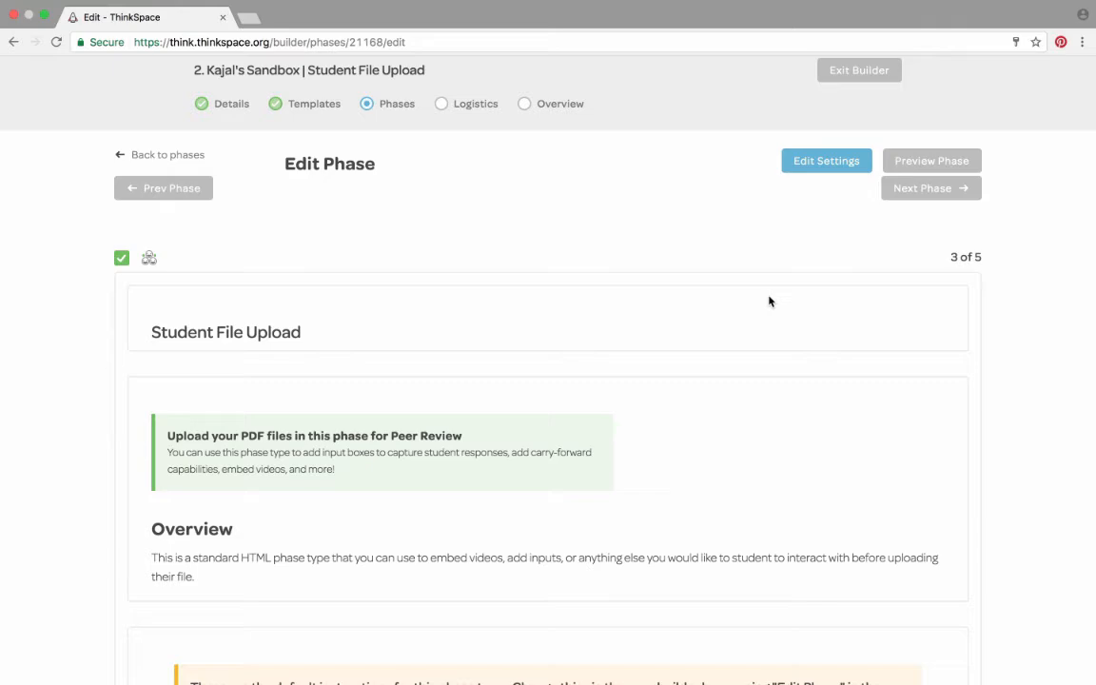
Look over the Student File Upload phase content and open the phase preview.
{"action": "scroll", "coordinate": [780, 389], "scroll_direction": "down", "scroll_amount": 3}
{"action": "scroll", "coordinate": [762, 416], "scroll_direction": "down", "scroll_amount": 2}
{"action": "scroll", "coordinate": [762, 416], "scroll_direction": "up", "scroll_amount": 5}
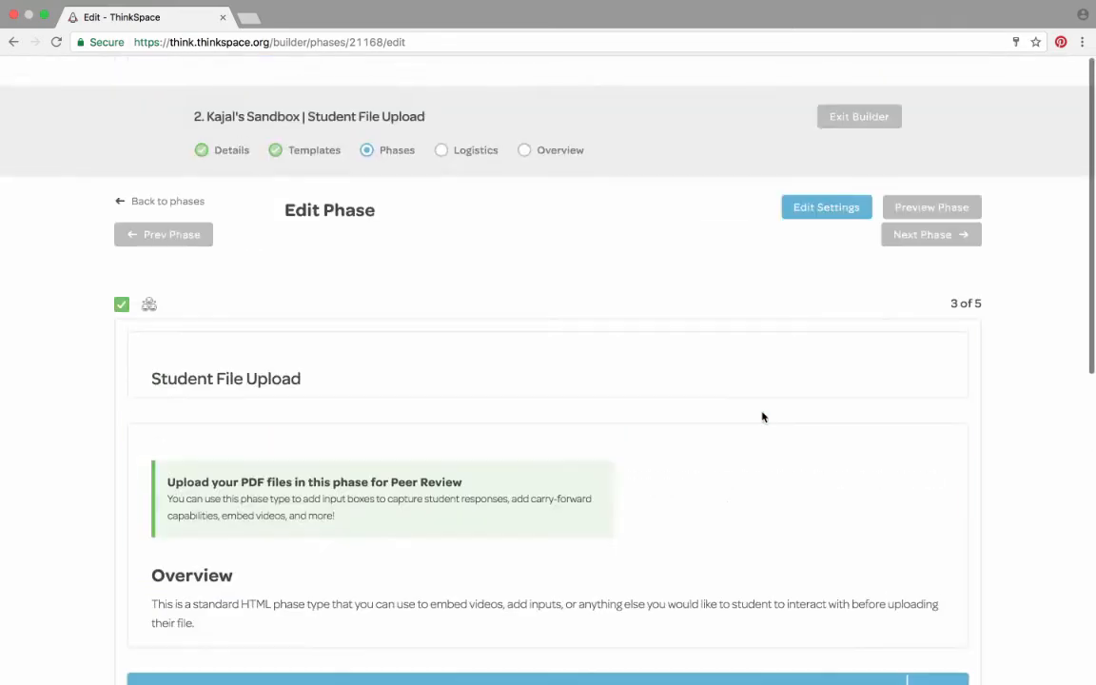
{"action": "left_click", "coordinate": [940, 176]}
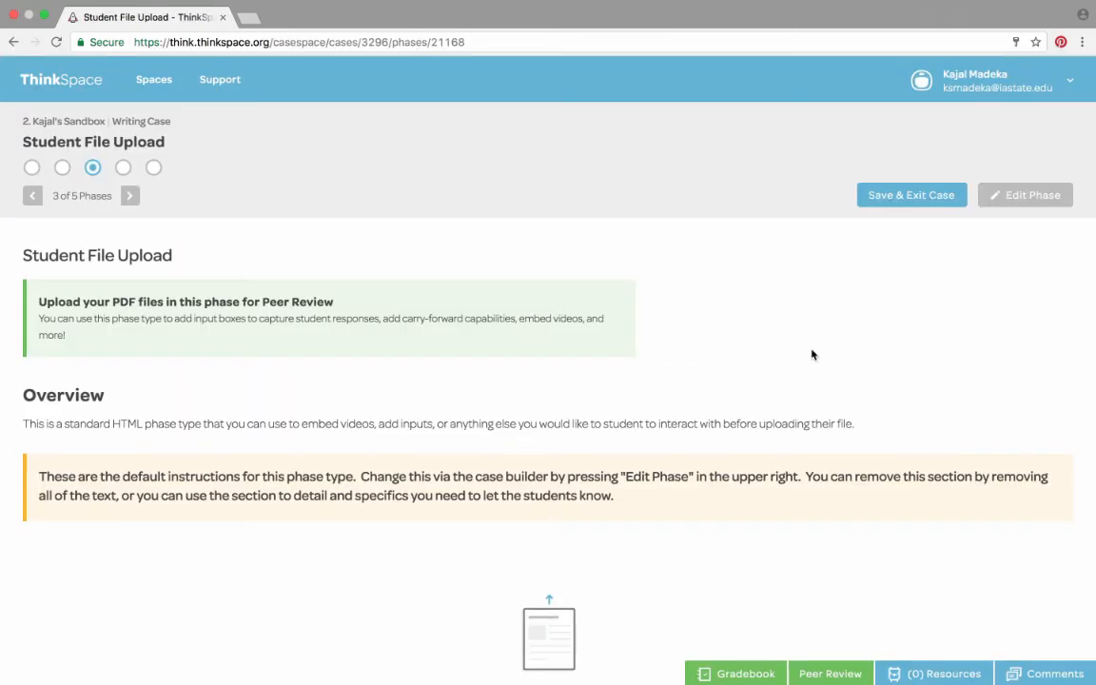
Turn on peer review in the phase preview and look at the list of team members.
{"action": "left_click", "coordinate": [825, 675]}
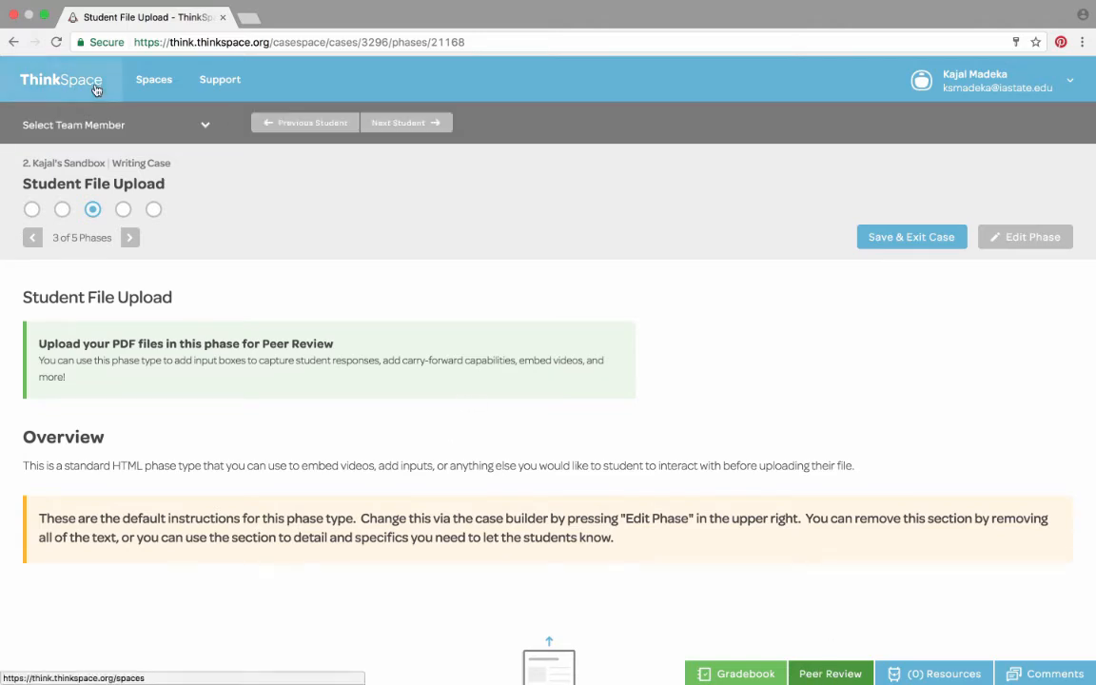
{"action": "left_click", "coordinate": [181, 118]}
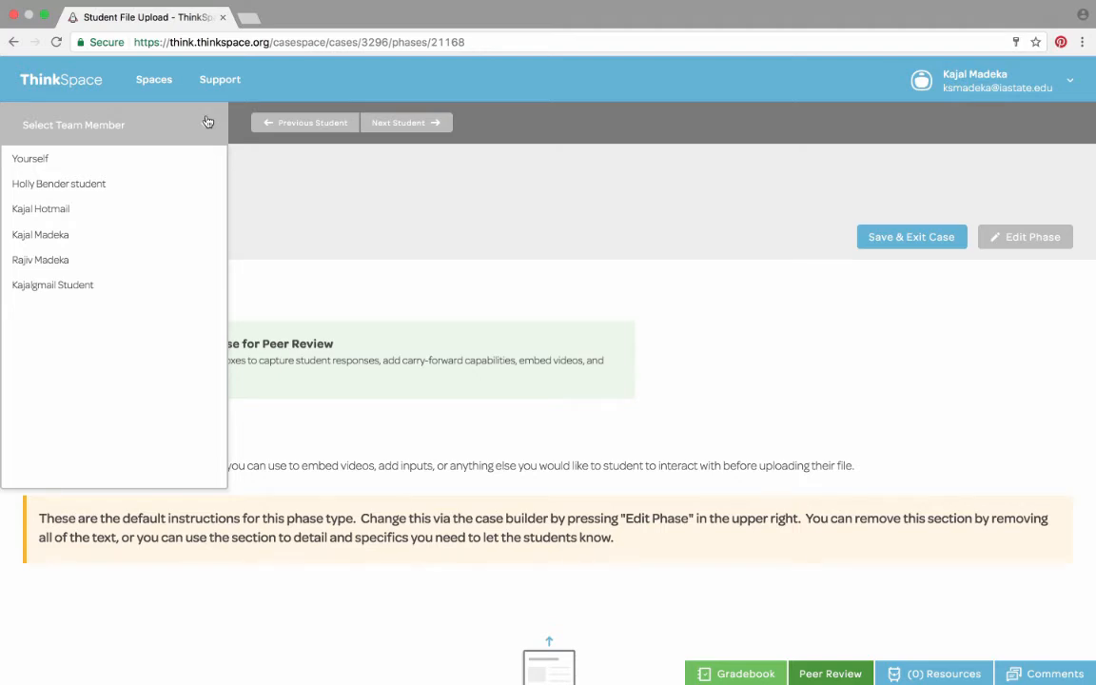
{"action": "left_click", "coordinate": [207, 122]}
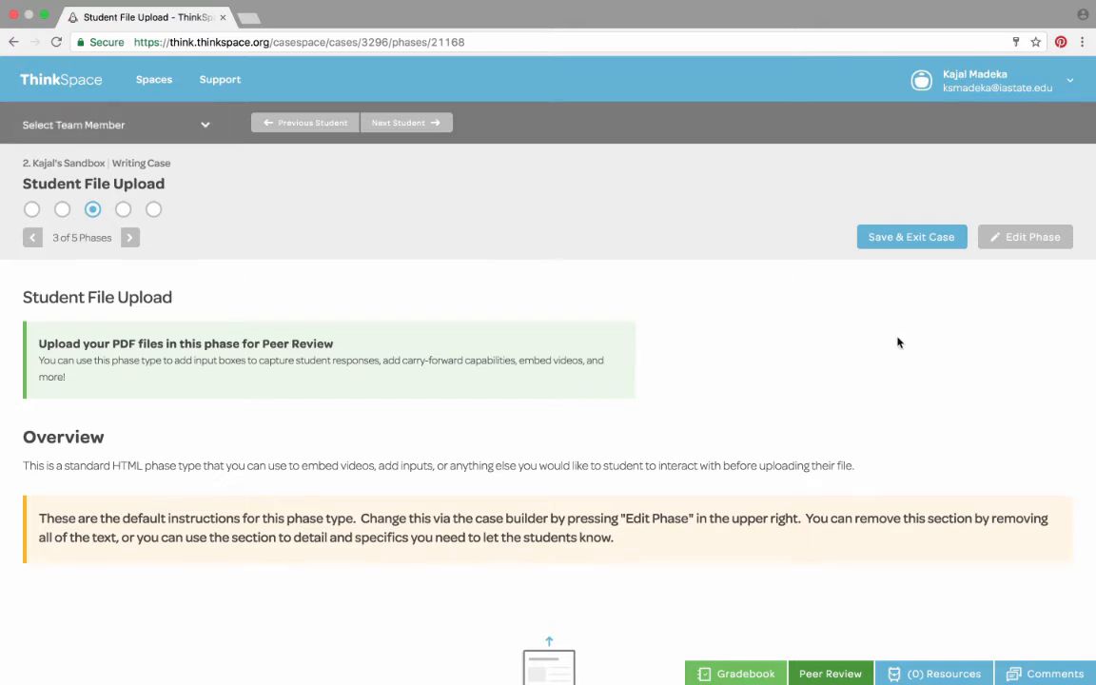
Upload the CV in PDF format from the Personal folder to the Student File Upload phase.
{"action": "scroll", "coordinate": [853, 350], "scroll_direction": "down", "scroll_amount": 3}
{"action": "scroll", "coordinate": [853, 352], "scroll_direction": "down", "scroll_amount": 1}
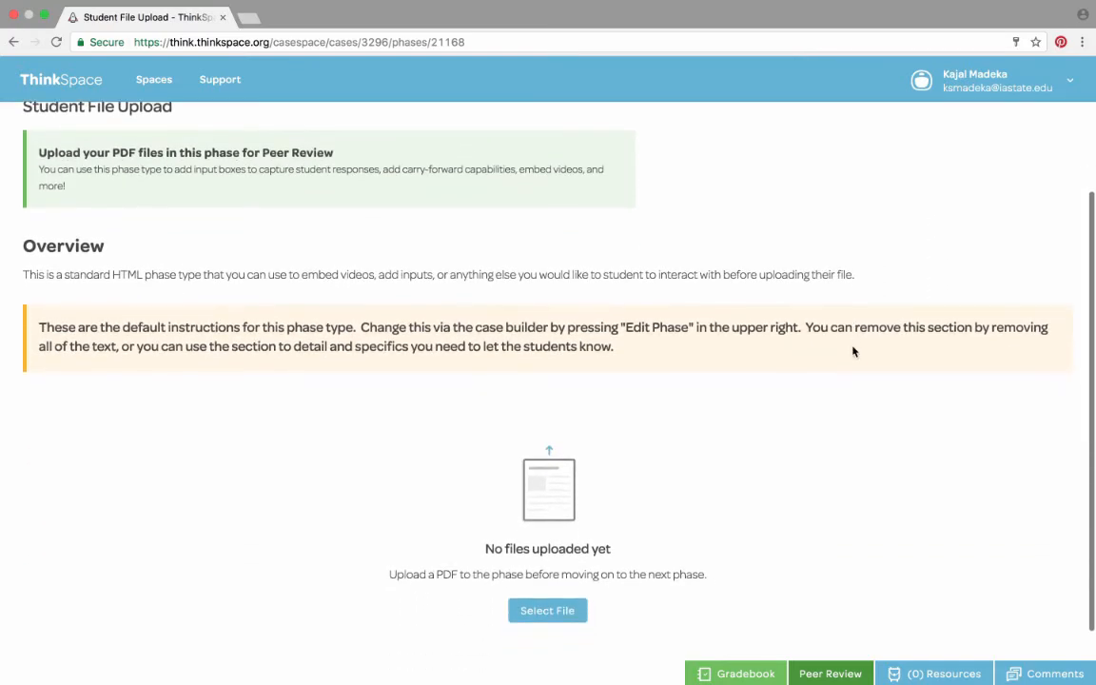
{"action": "scroll", "coordinate": [851, 352], "scroll_direction": "up", "scroll_amount": 2}
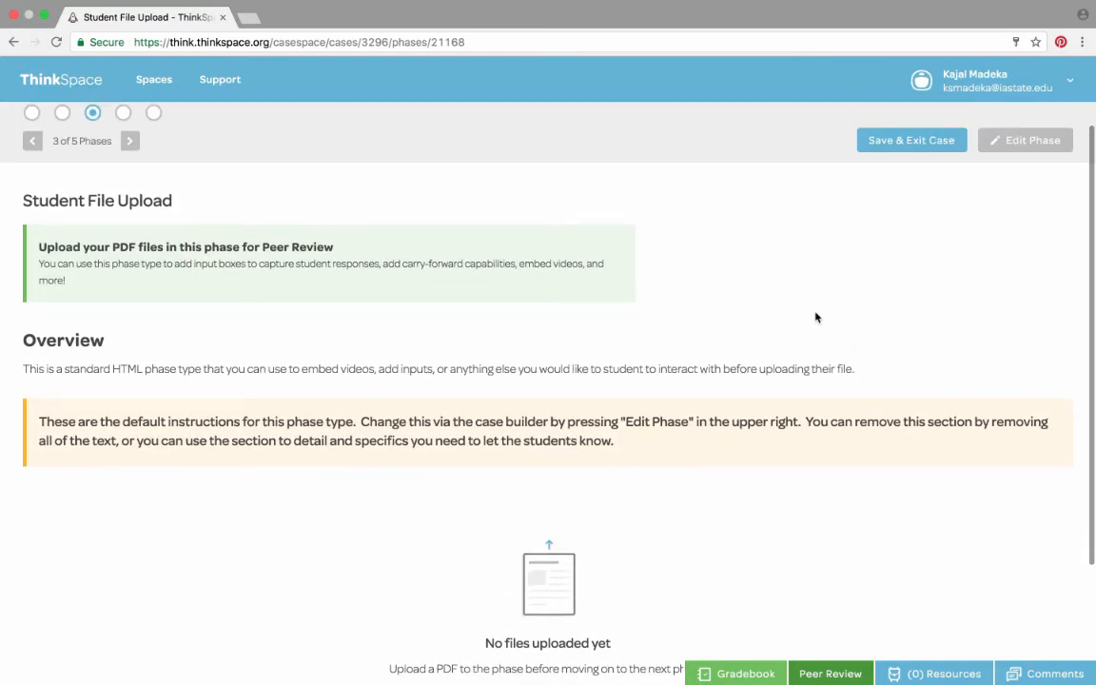
{"action": "scroll", "coordinate": [815, 317], "scroll_direction": "down", "scroll_amount": 3}
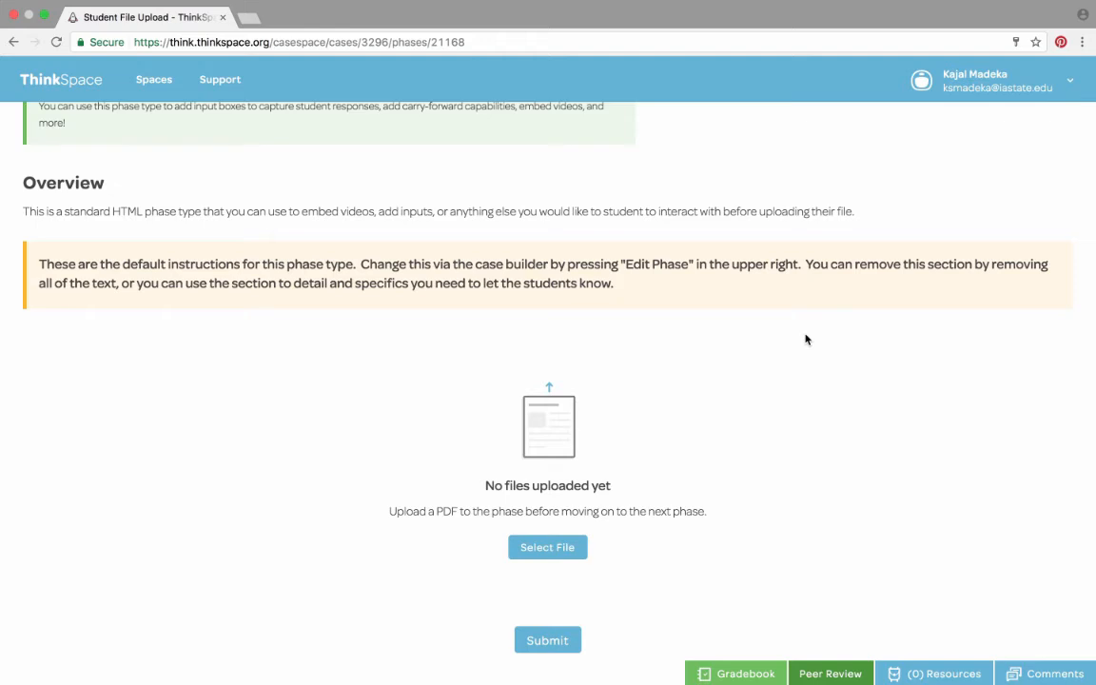
{"action": "left_click", "coordinate": [541, 551]}
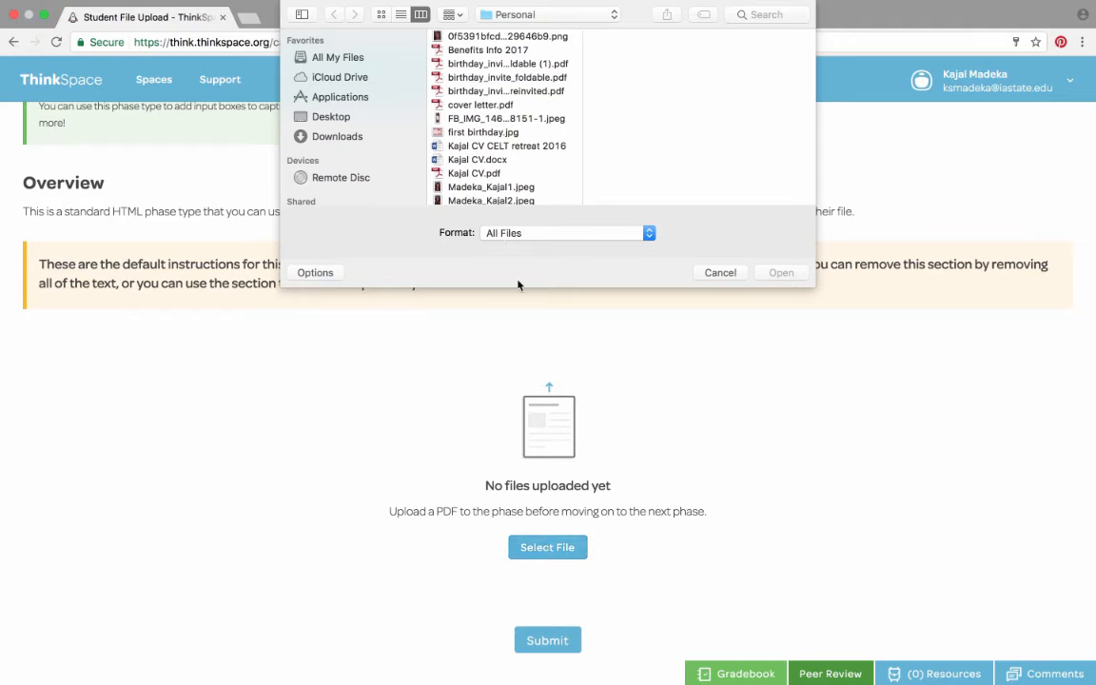
{"action": "left_click", "coordinate": [474, 175]}
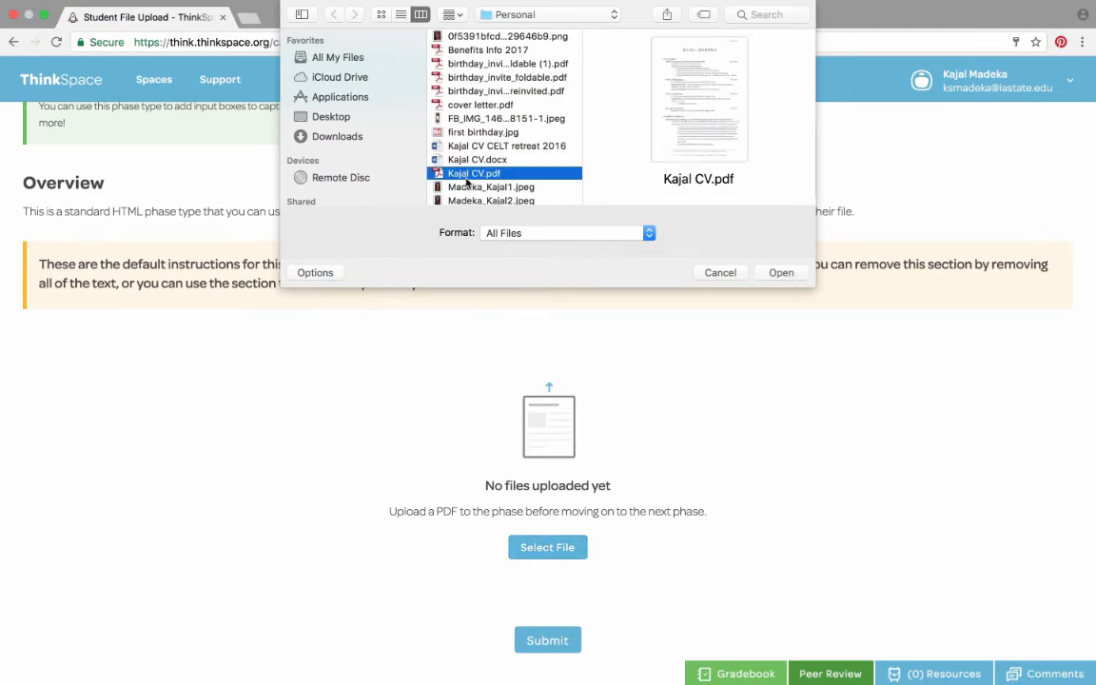
{"action": "left_click", "coordinate": [779, 272]}
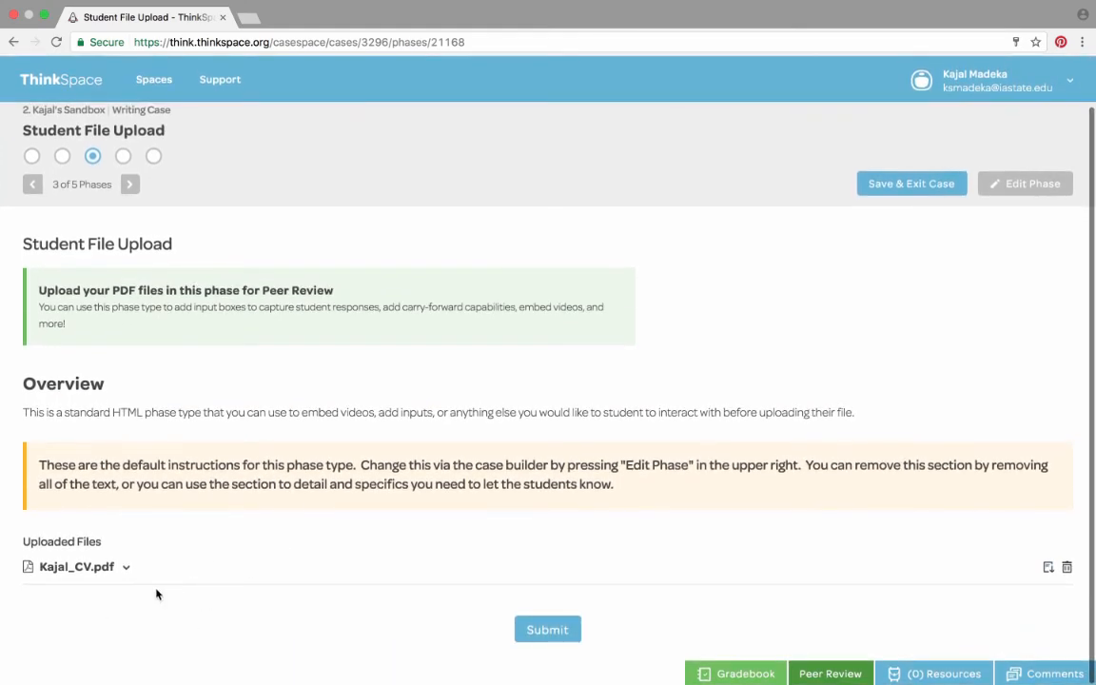
Expand the uploaded CV PDF and look through its first page.
{"action": "left_click", "coordinate": [74, 571]}
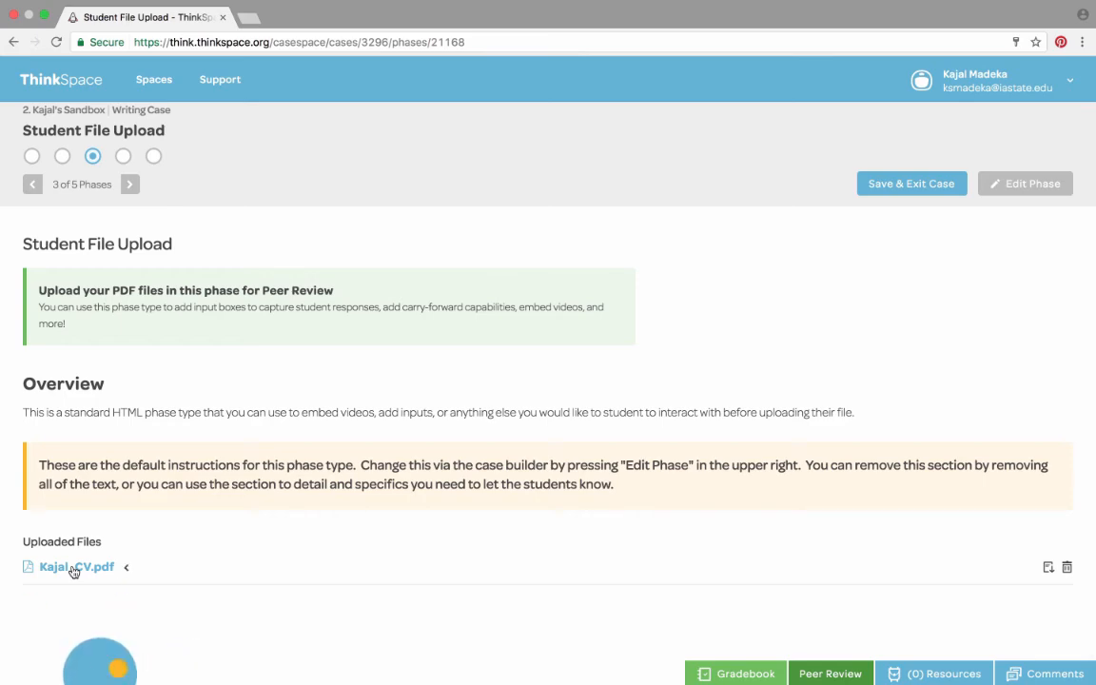
{"action": "scroll", "coordinate": [442, 561], "scroll_direction": "down", "scroll_amount": 5}
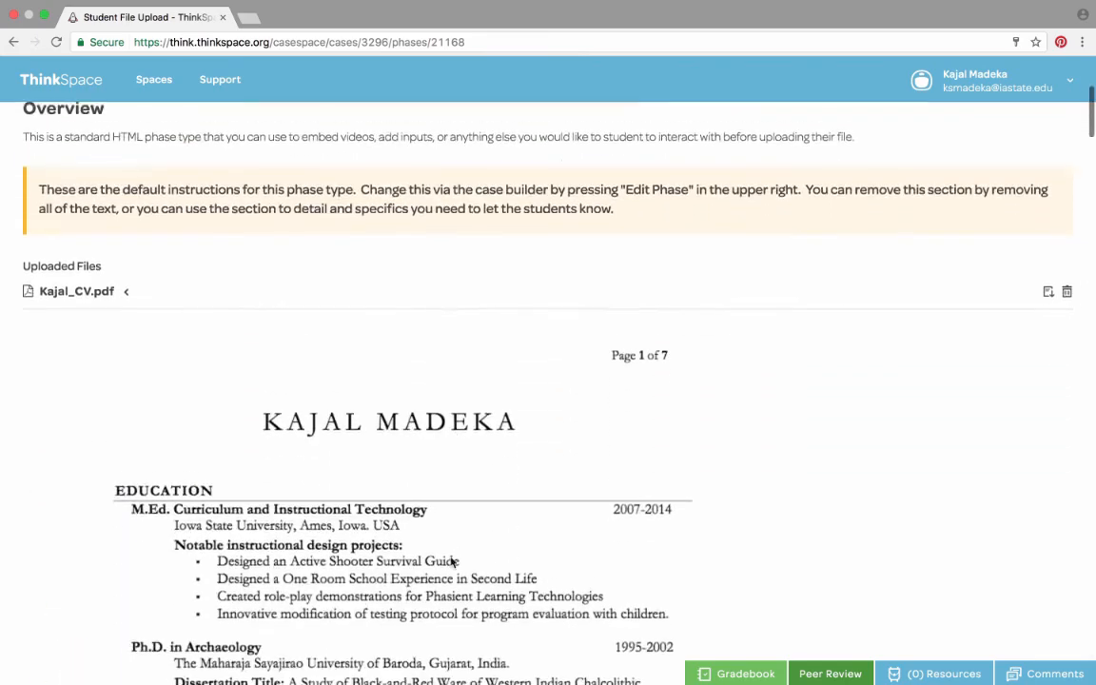
{"action": "scroll", "coordinate": [449, 556], "scroll_direction": "up", "scroll_amount": 3}
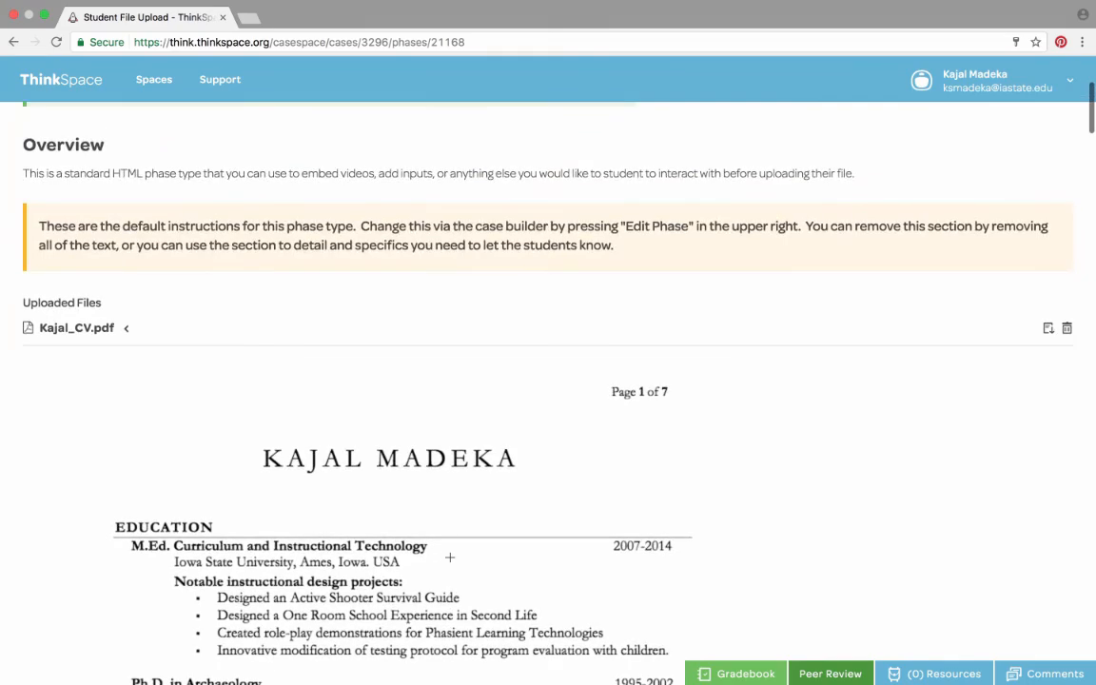
{"action": "scroll", "coordinate": [897, 619], "scroll_direction": "down", "scroll_amount": 3}
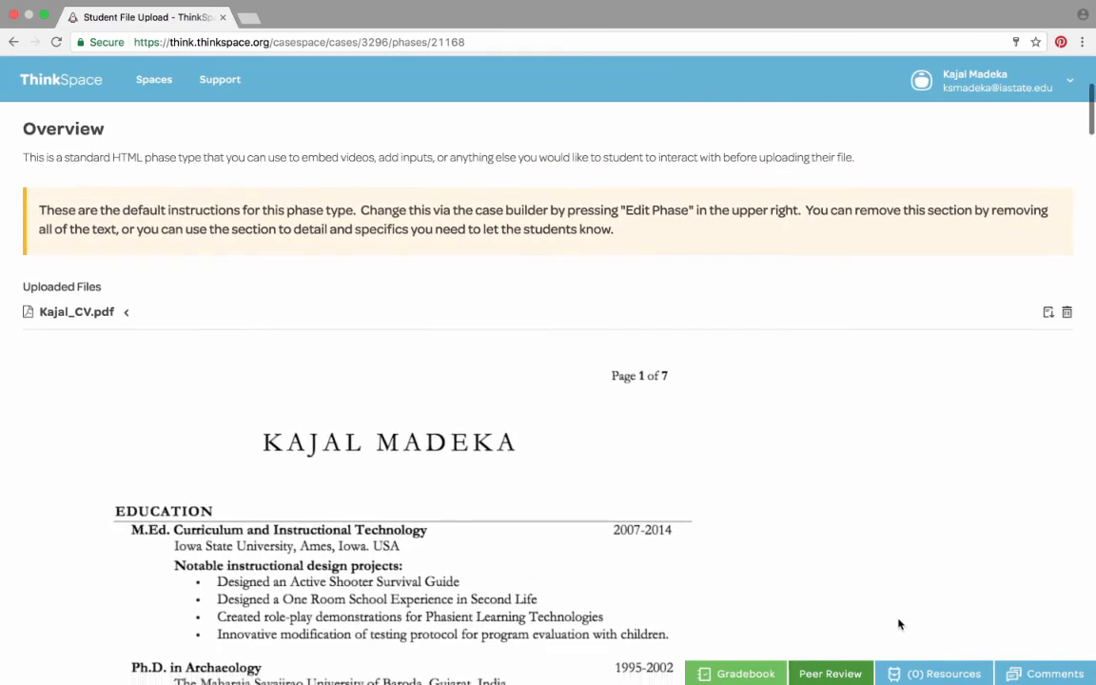
{"action": "scroll", "coordinate": [848, 594], "scroll_direction": "up", "scroll_amount": 3}
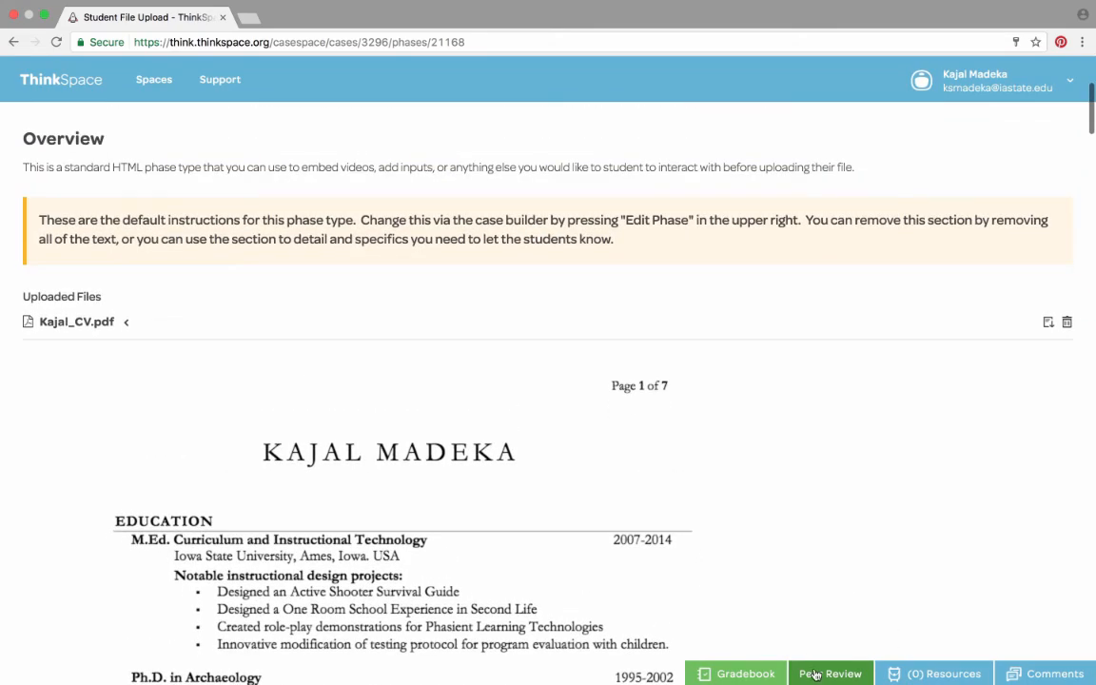
Reopen the peer review bar and choose Yourself as the team member to view.
{"action": "left_click", "coordinate": [815, 675]}
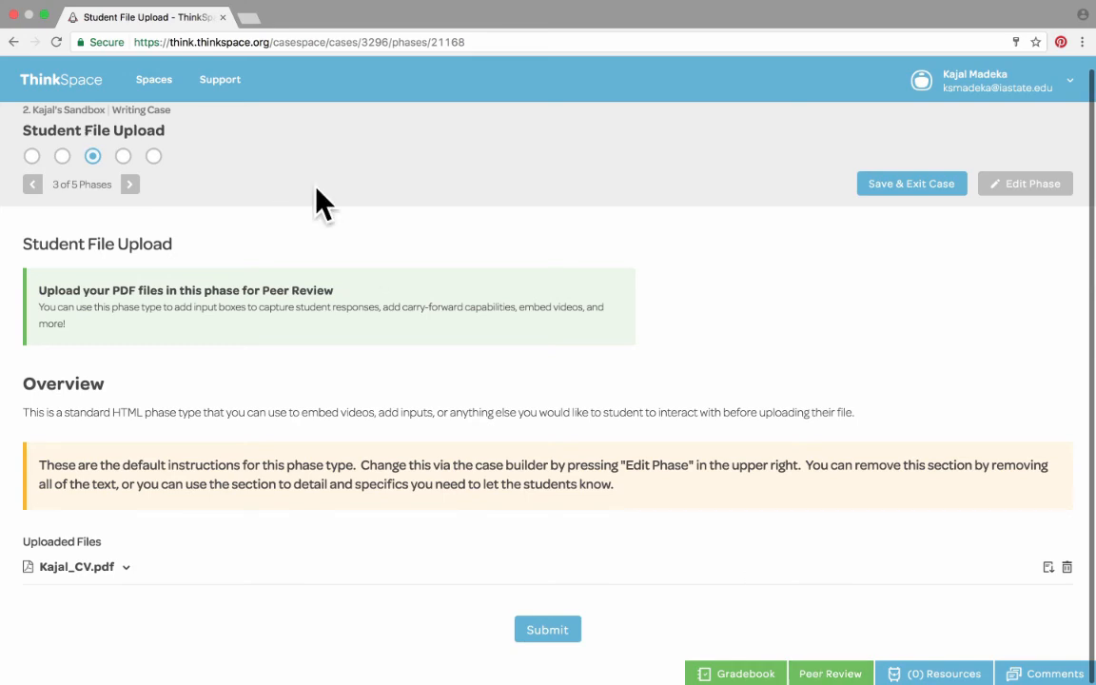
{"action": "left_click", "coordinate": [863, 679]}
{"action": "left_click", "coordinate": [200, 123]}
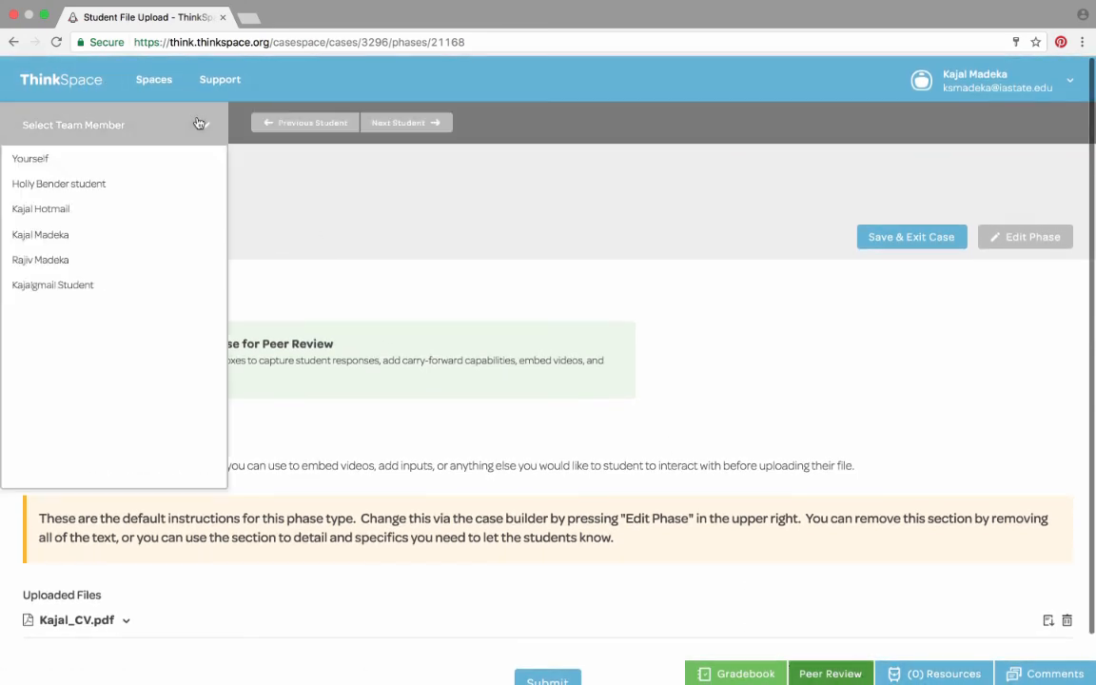
{"action": "left_click", "coordinate": [55, 162]}
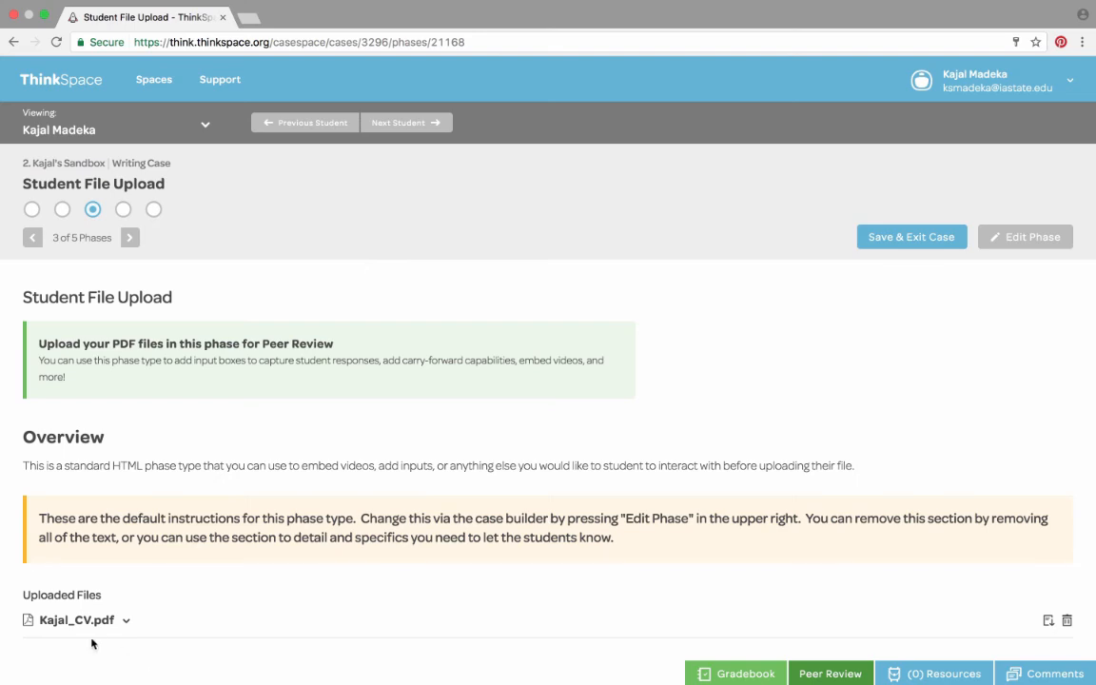
Show the comments for the uploaded CV, place a comment marker on the B.A. History dates, and save "This is good".
{"action": "left_click", "coordinate": [1045, 672]}
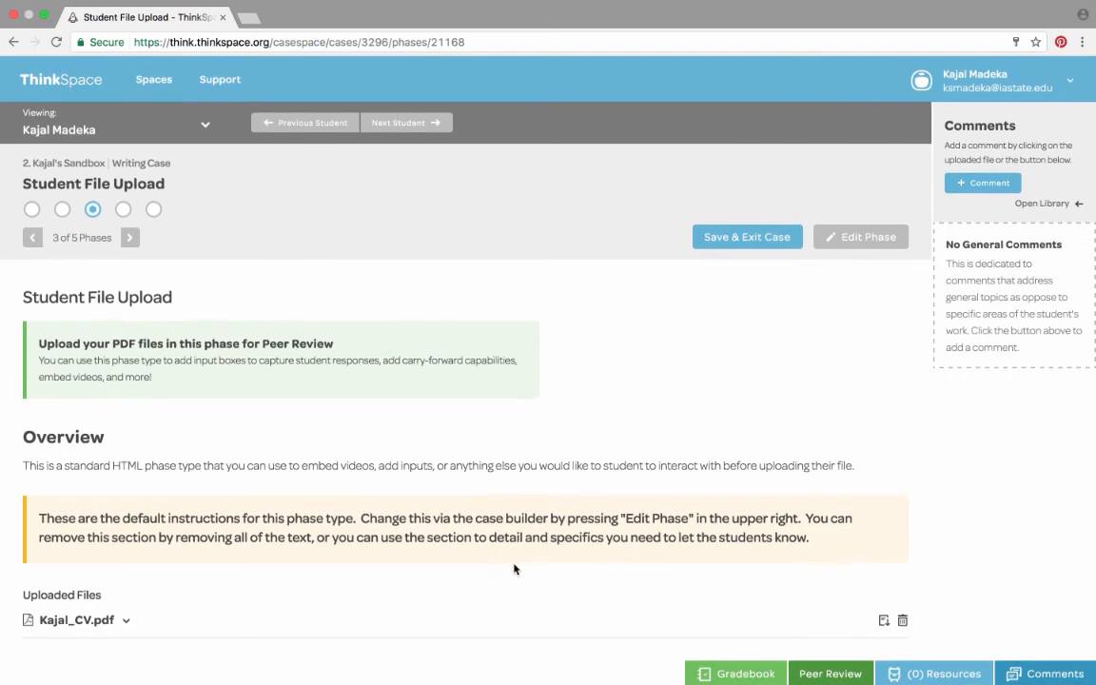
{"action": "left_click", "coordinate": [1034, 673]}
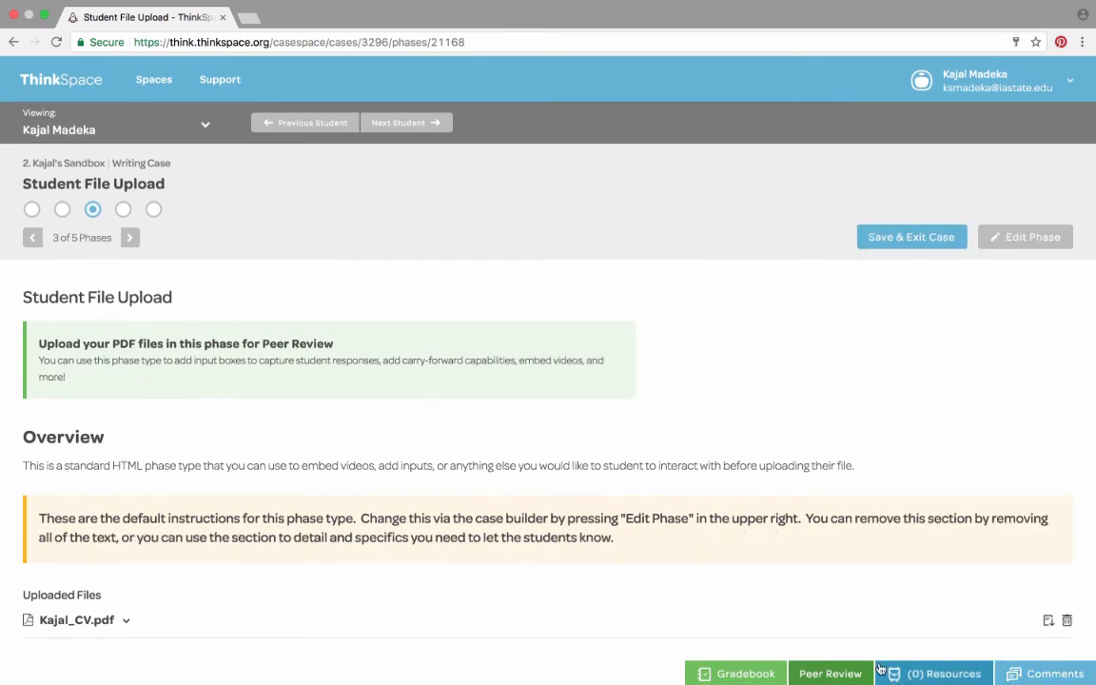
{"action": "scroll", "coordinate": [600, 523], "scroll_direction": "down", "scroll_amount": 15}
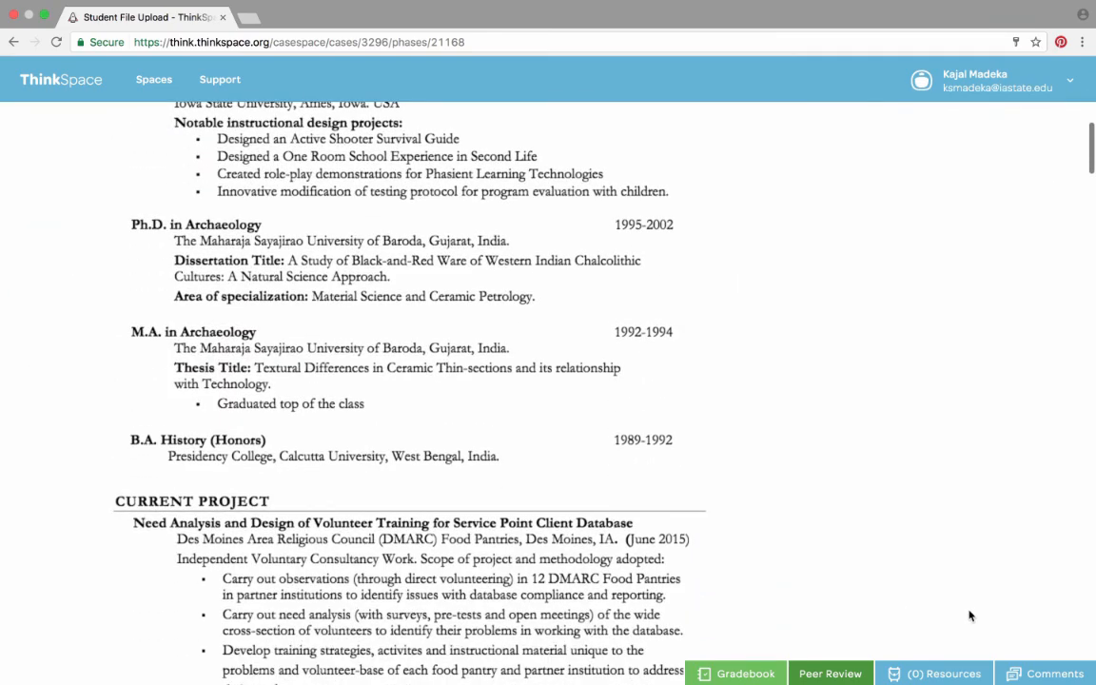
{"action": "left_click", "coordinate": [1045, 674]}
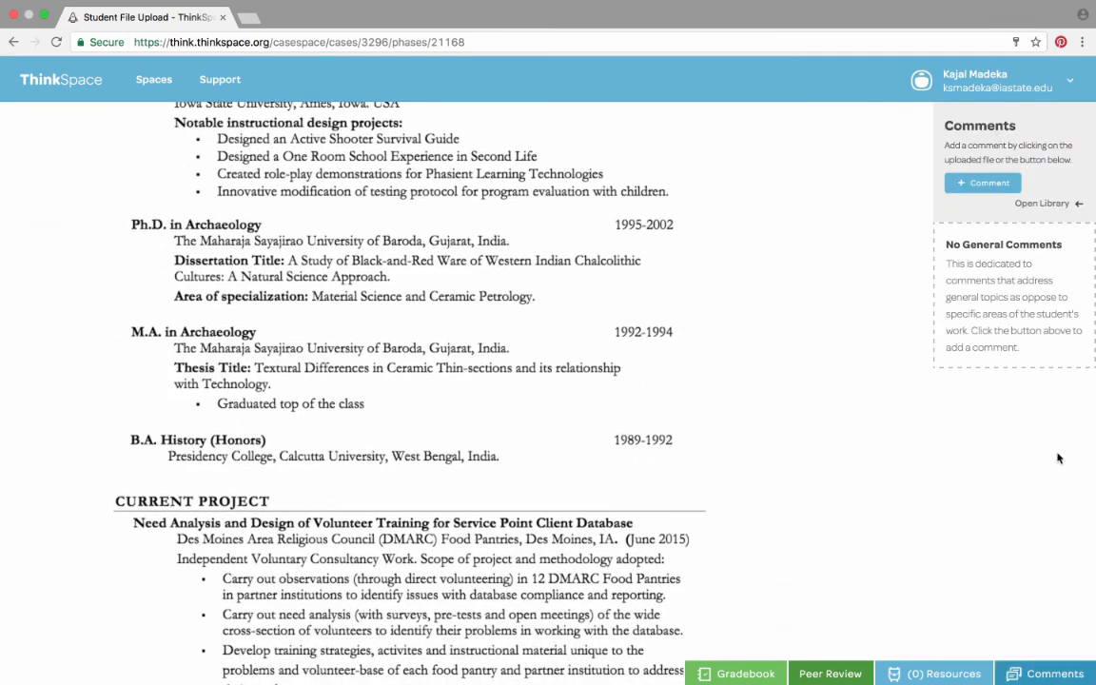
{"action": "left_click", "coordinate": [641, 435]}
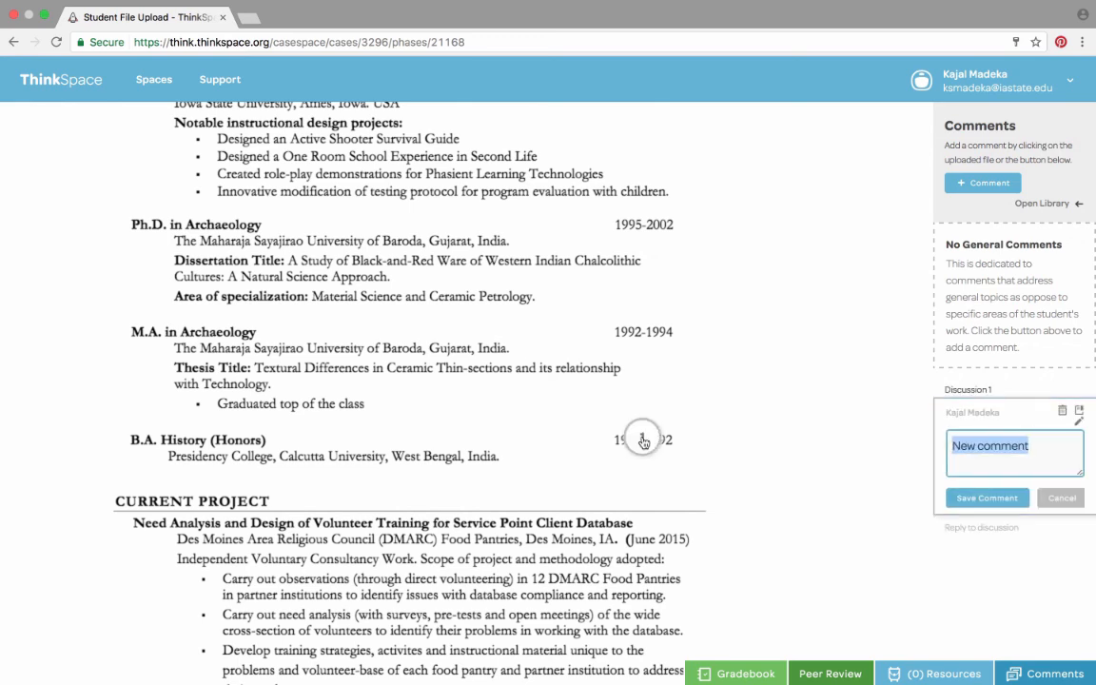
{"action": "type", "text": "This is good"}
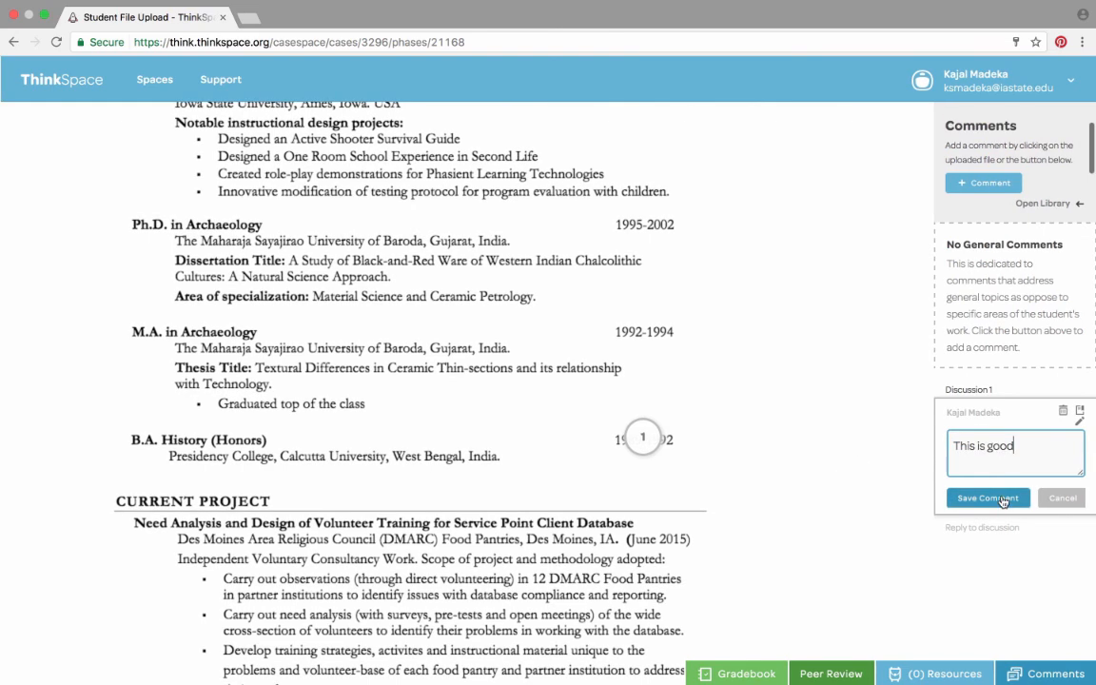
{"action": "left_click", "coordinate": [987, 498]}
Place a second comment marker on the training strategies bullet under Current Project and save it with the default text "New comment".
{"action": "scroll", "coordinate": [776, 541], "scroll_direction": "down", "scroll_amount": 5}
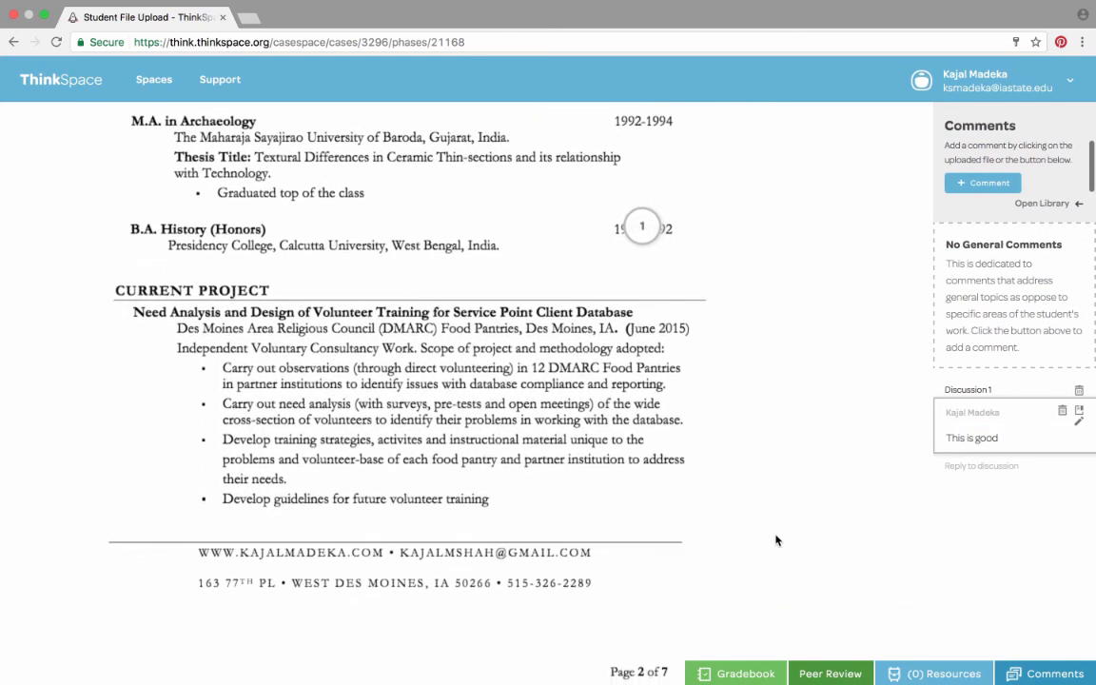
{"action": "left_click", "coordinate": [430, 444]}
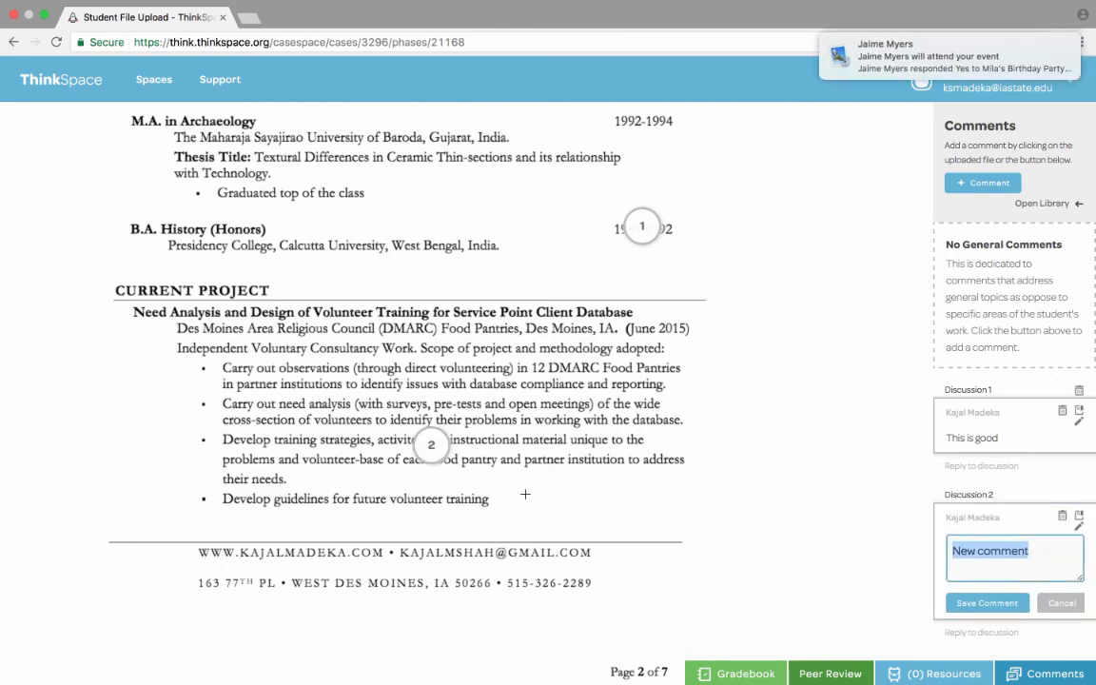
{"action": "scroll", "coordinate": [525, 494], "scroll_direction": "down", "scroll_amount": 5}
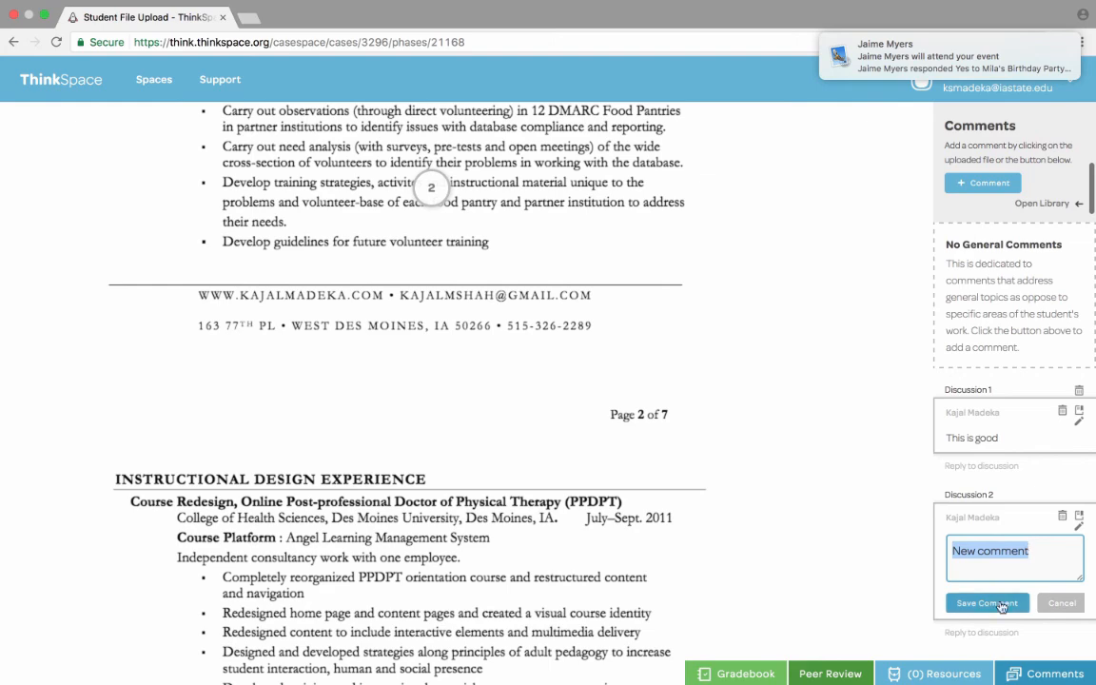
{"action": "left_click", "coordinate": [998, 604]}
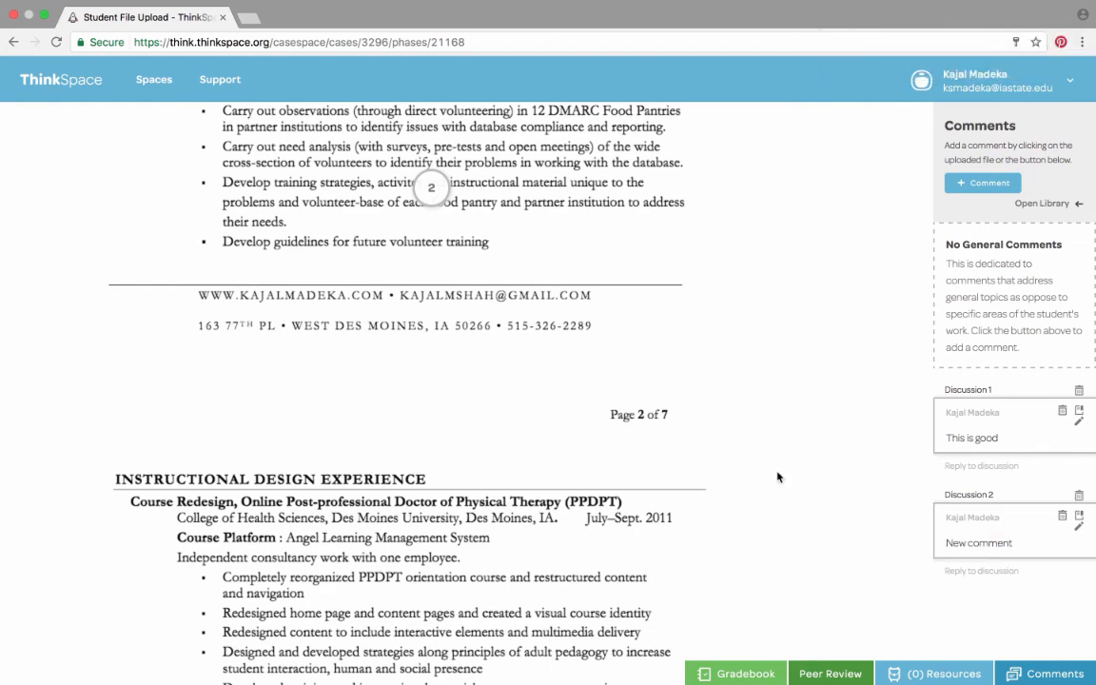